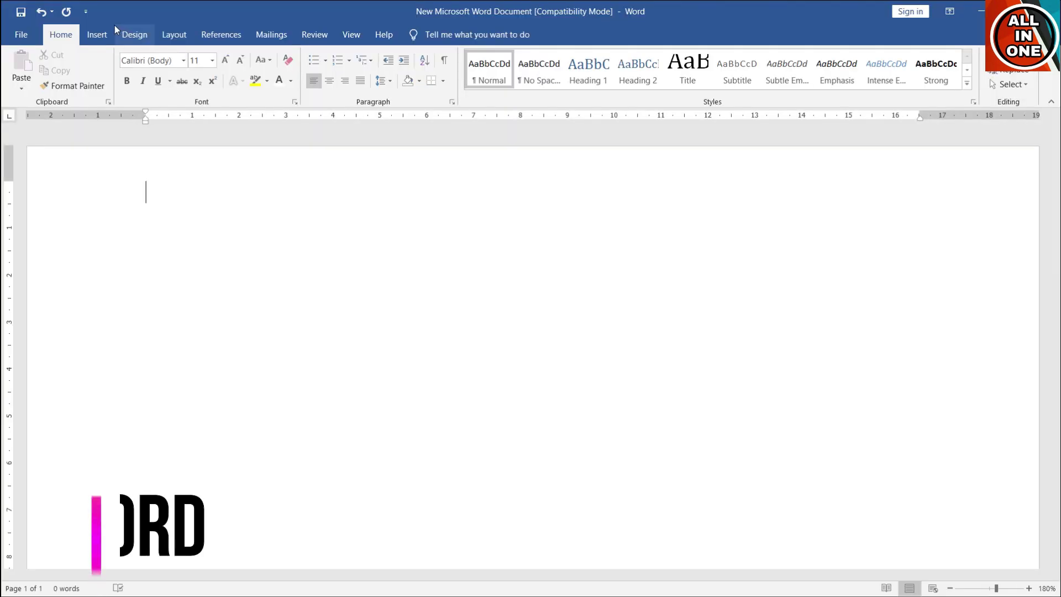
- Drag the ruler's left and right indent markers outward to widen the text area
click(98, 34)
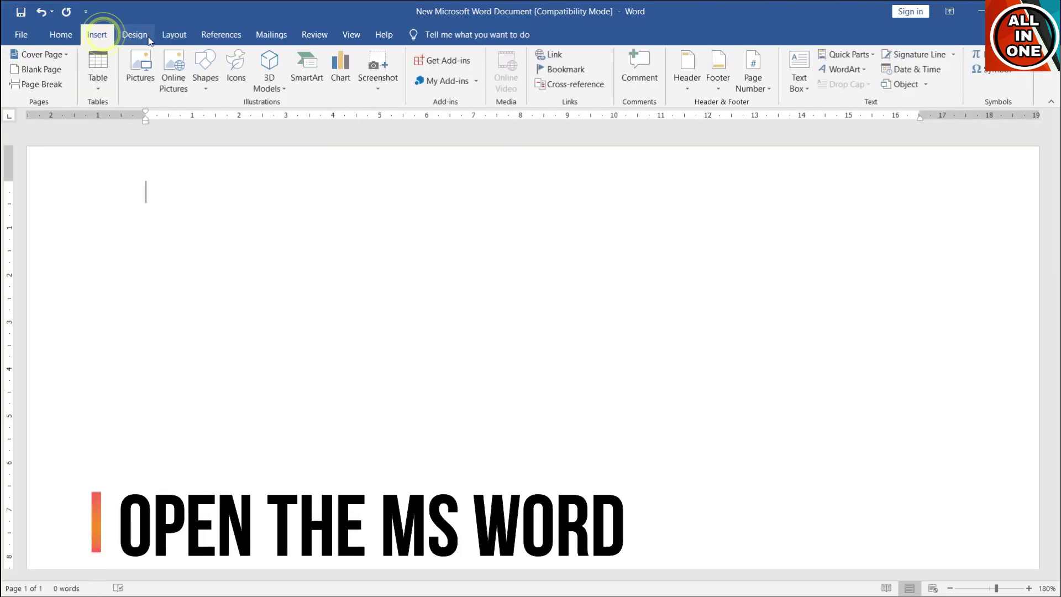
click(61, 34)
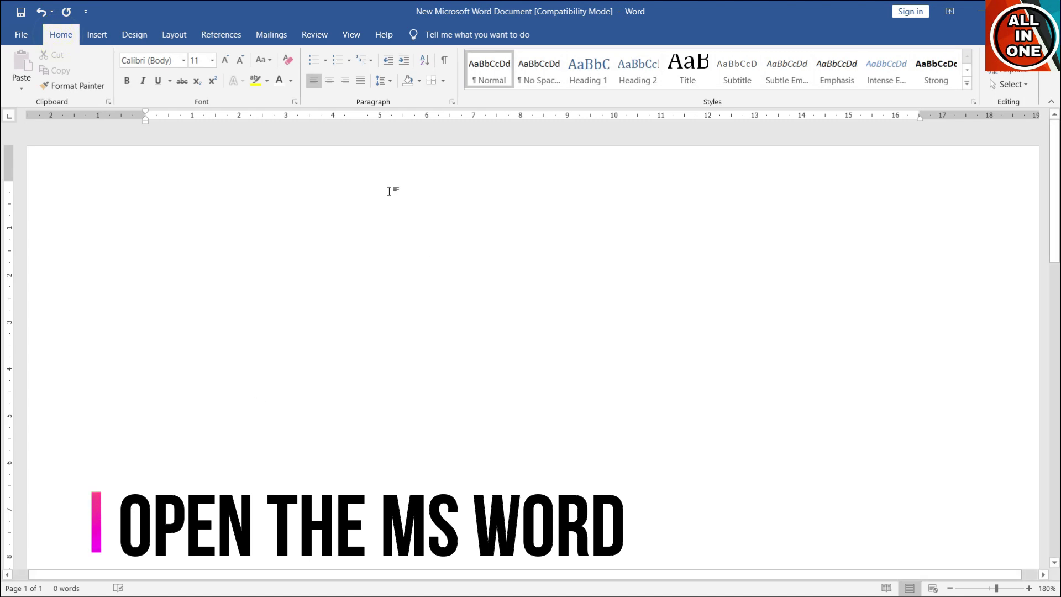
click(98, 34)
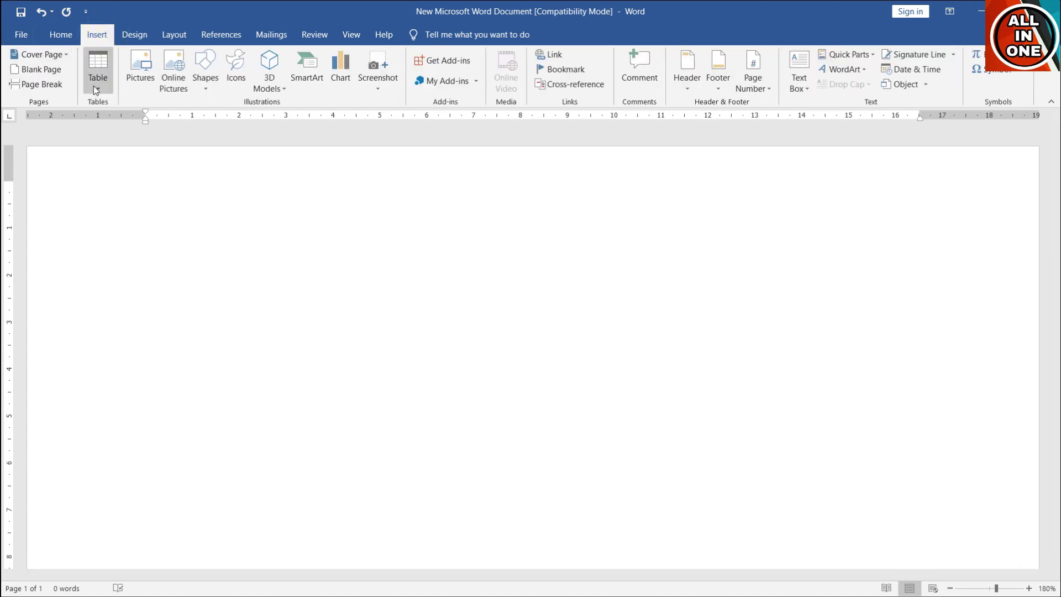
drag(144, 119, 68, 136)
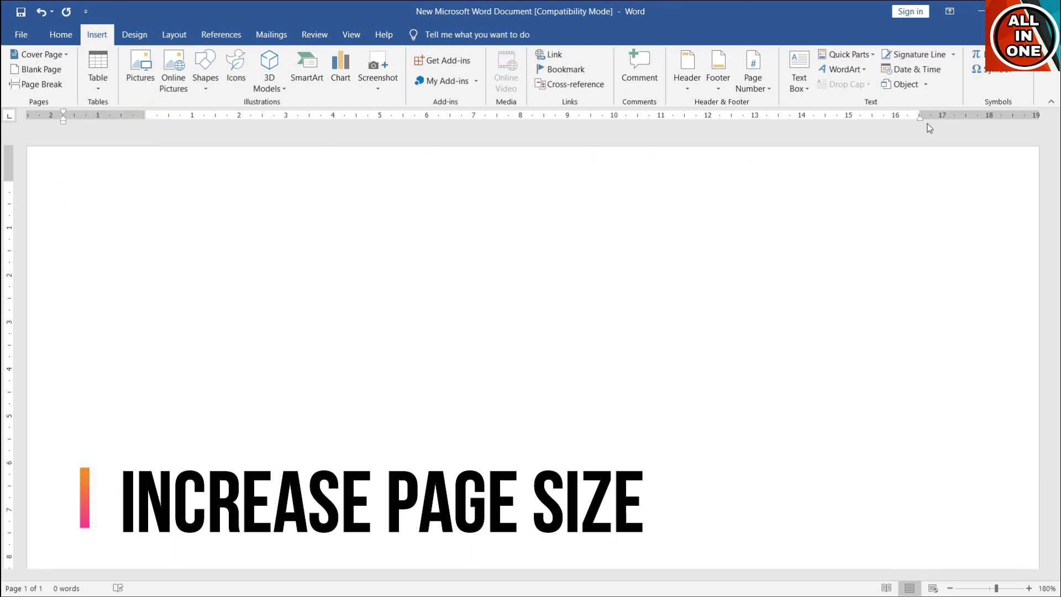
drag(920, 118, 1000, 118)
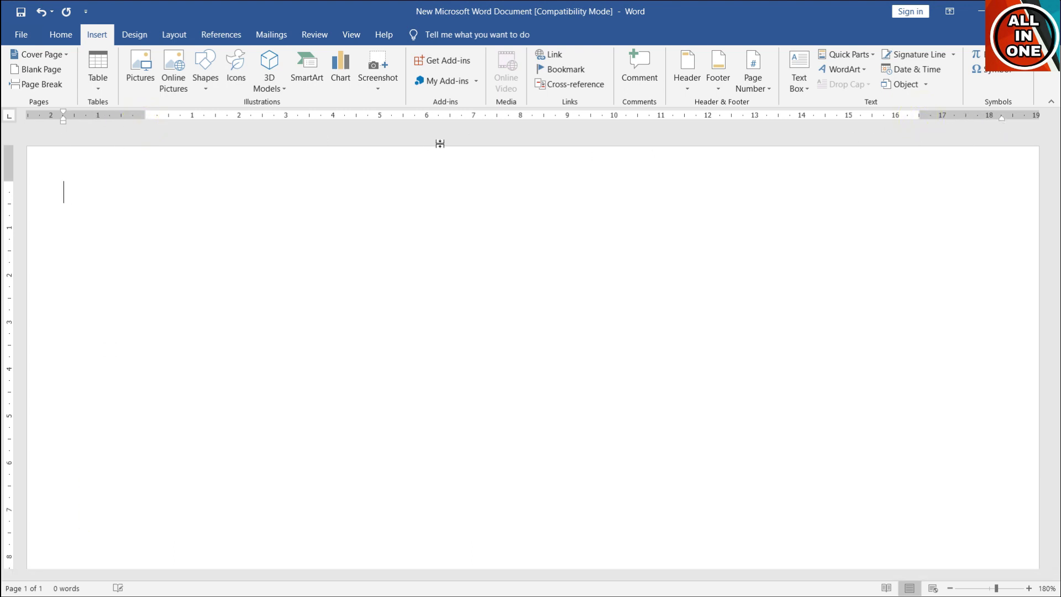
- Insert a 3 x 3 table at the top of the page and select it
click(97, 34)
click(98, 78)
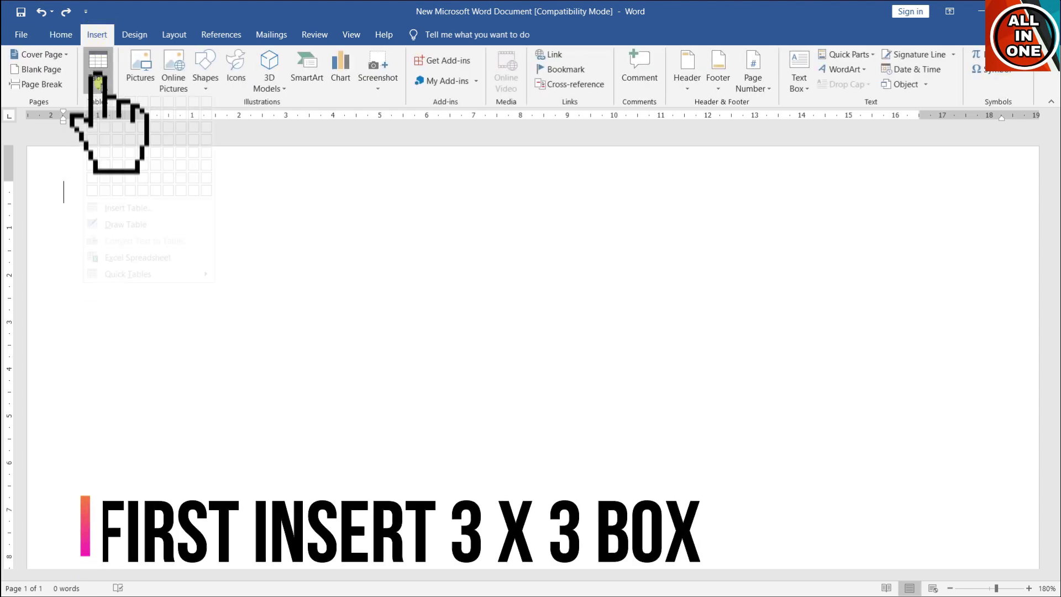
click(123, 145)
key(ctrl+a)
click(61, 34)
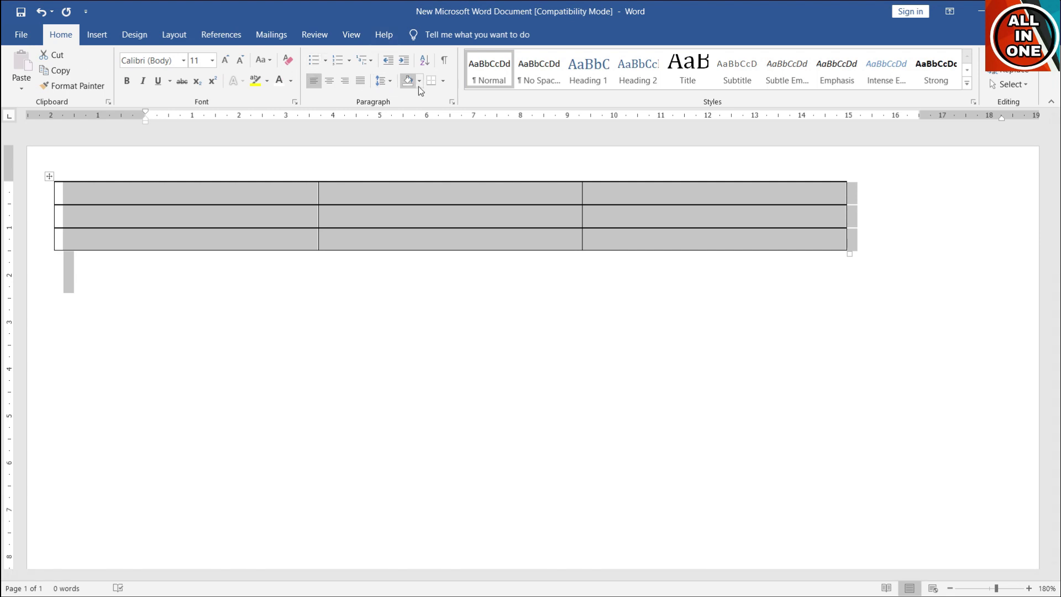
- Step the table's Spacing Before up to about 222 pt so each row becomes card-height
click(174, 35)
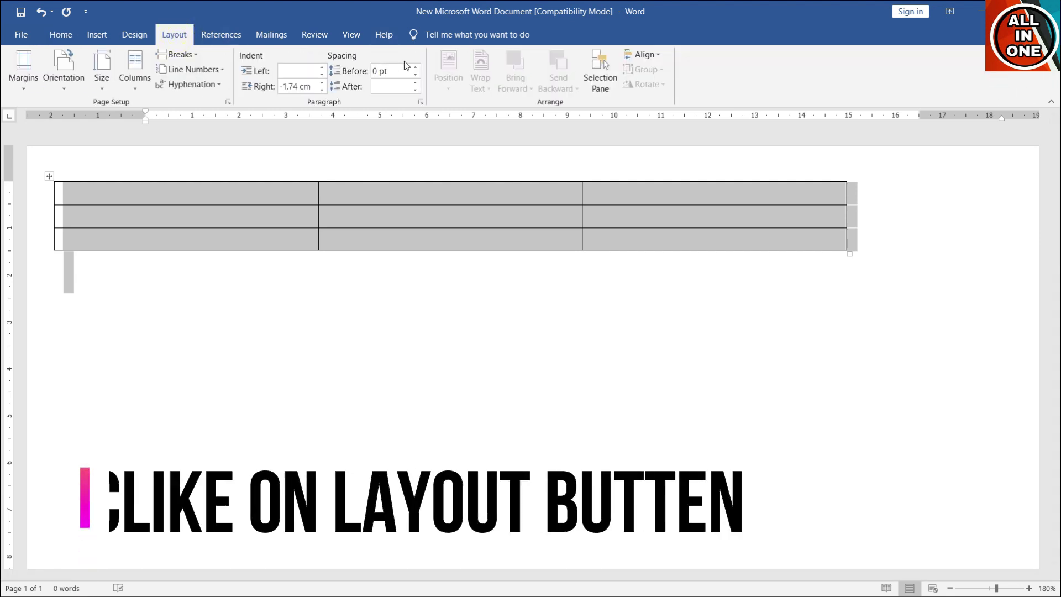
click(415, 68)
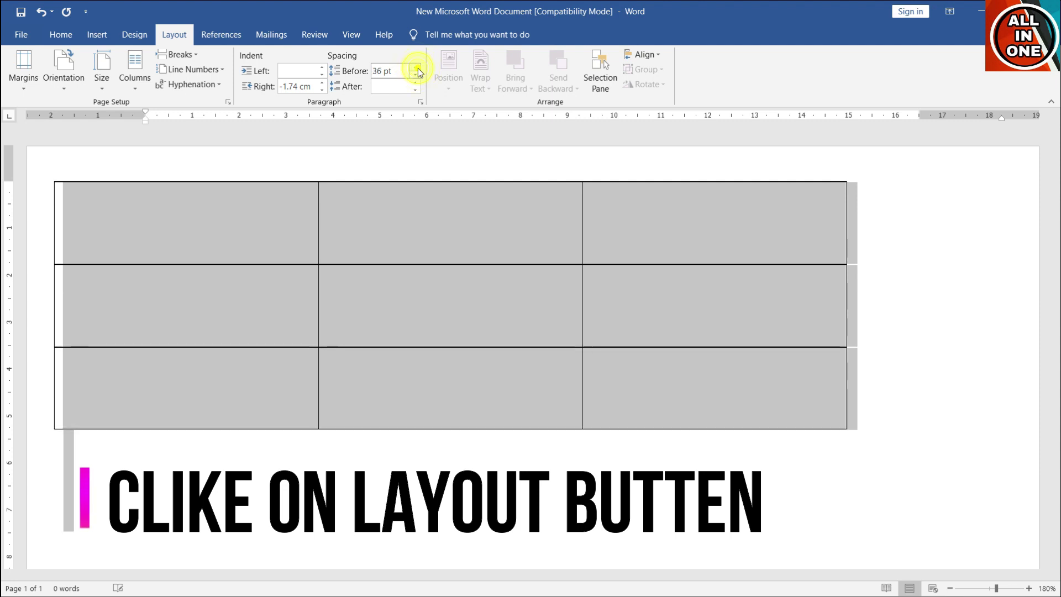
click(415, 69)
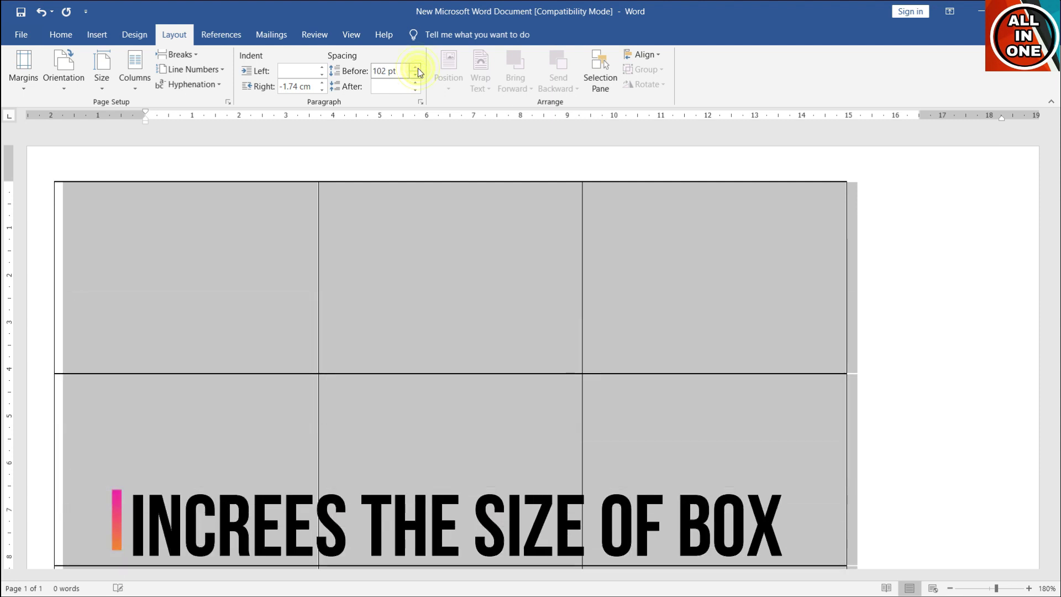
scroll(433, 145, down, 4)
scroll(433, 144, down, 4)
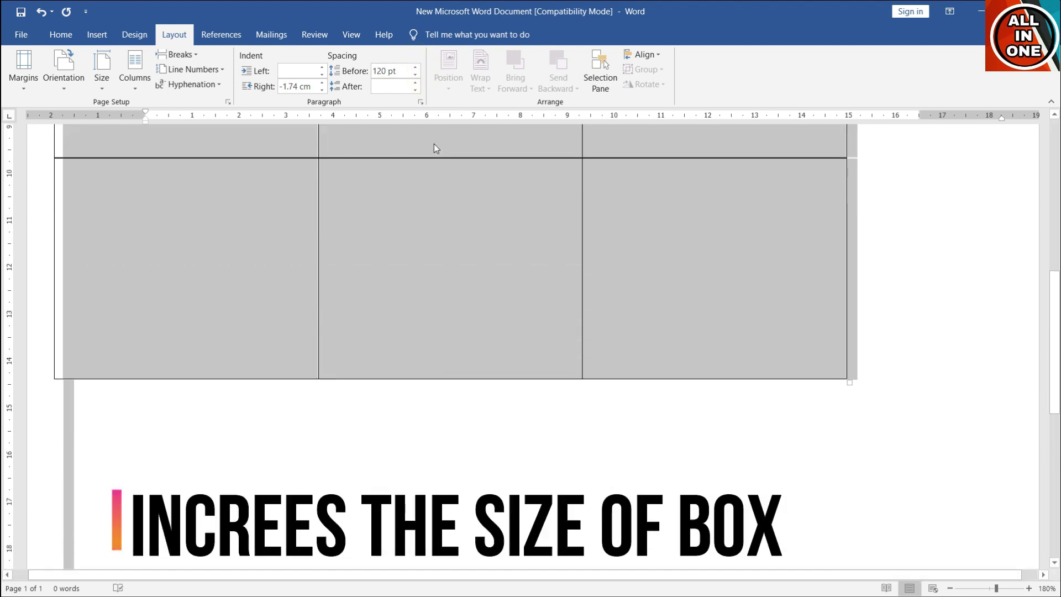
click(415, 68)
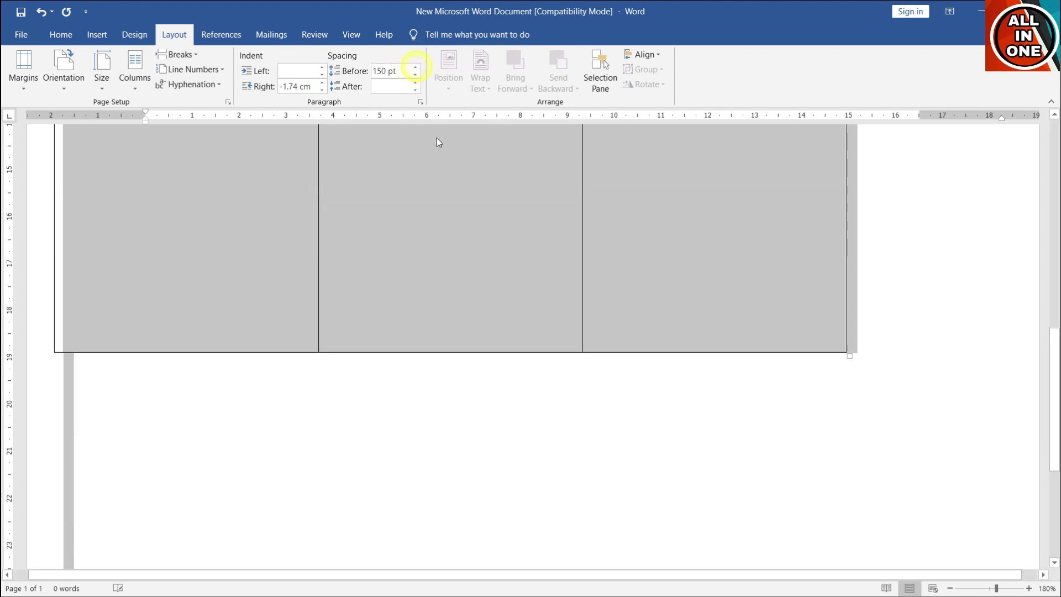
click(416, 69)
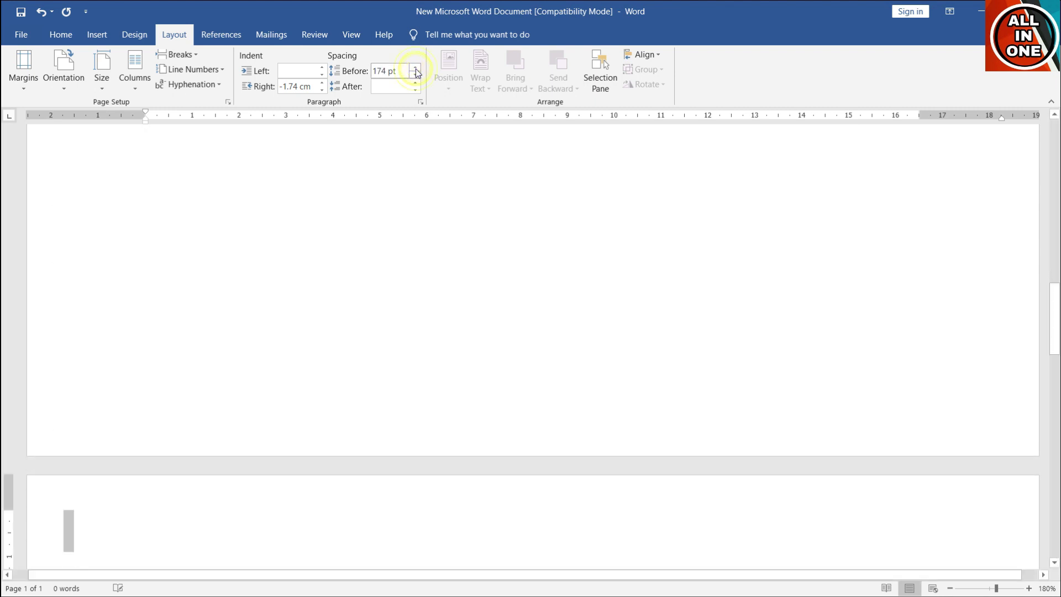
click(416, 68)
click(415, 68)
click(416, 68)
click(415, 69)
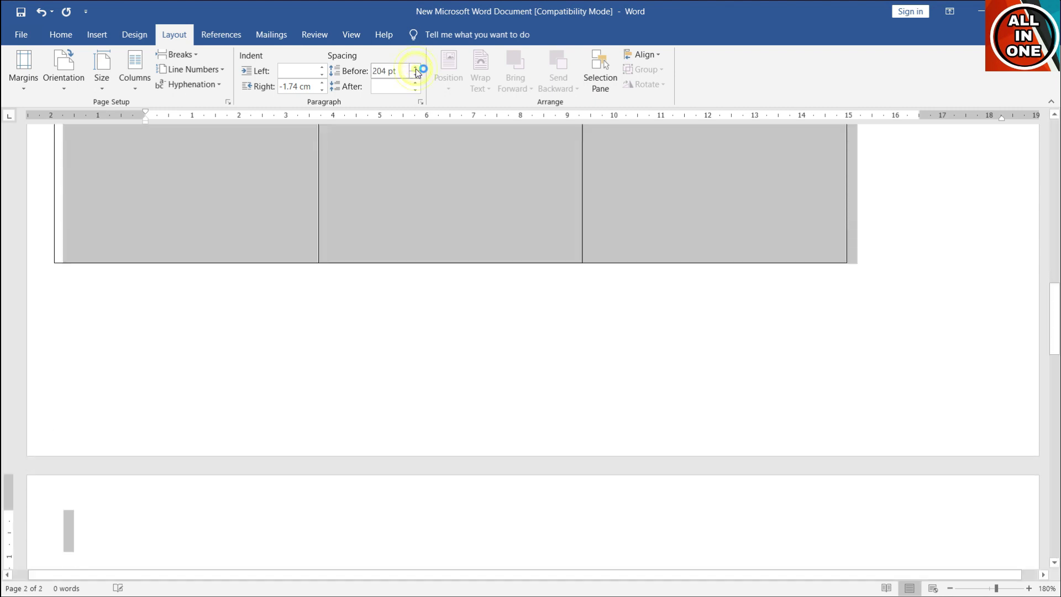
click(416, 69)
click(415, 68)
click(415, 69)
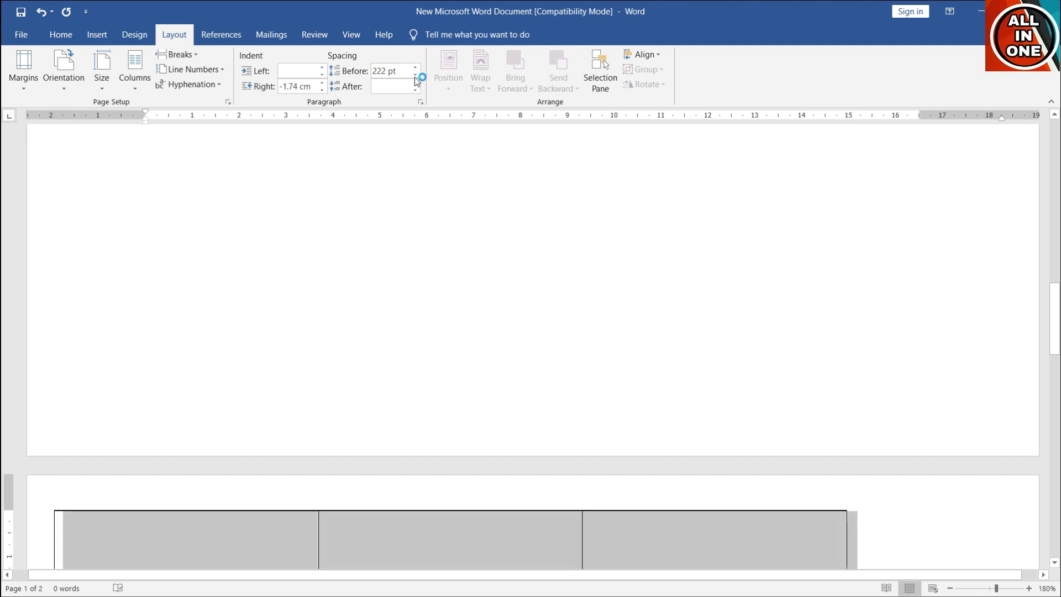
click(416, 80)
click(416, 186)
- Apply 3 pt black All Borders to the table, then place the cursor in the first cell
click(417, 34)
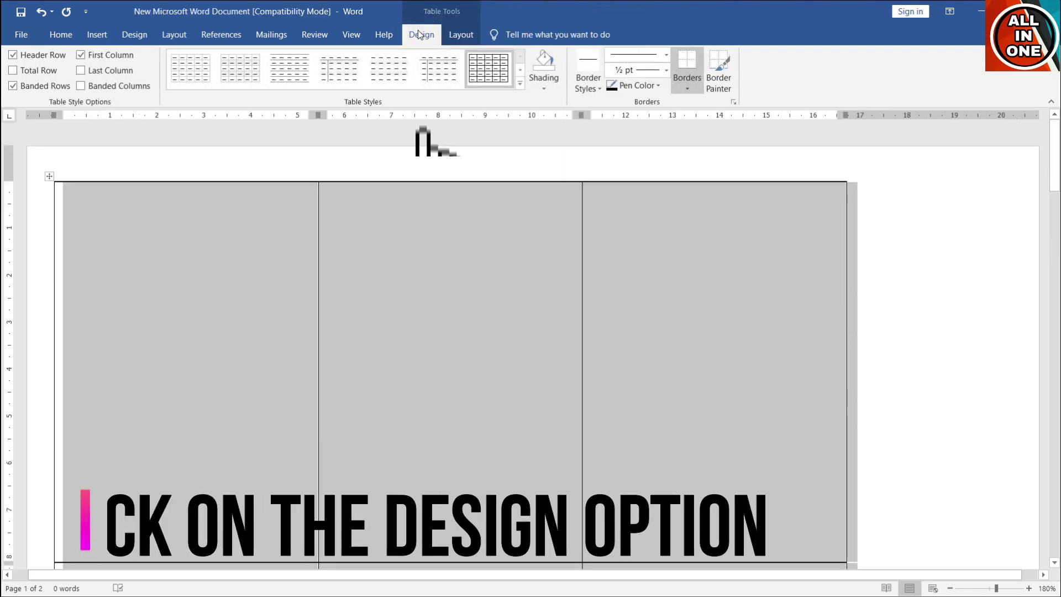
click(667, 71)
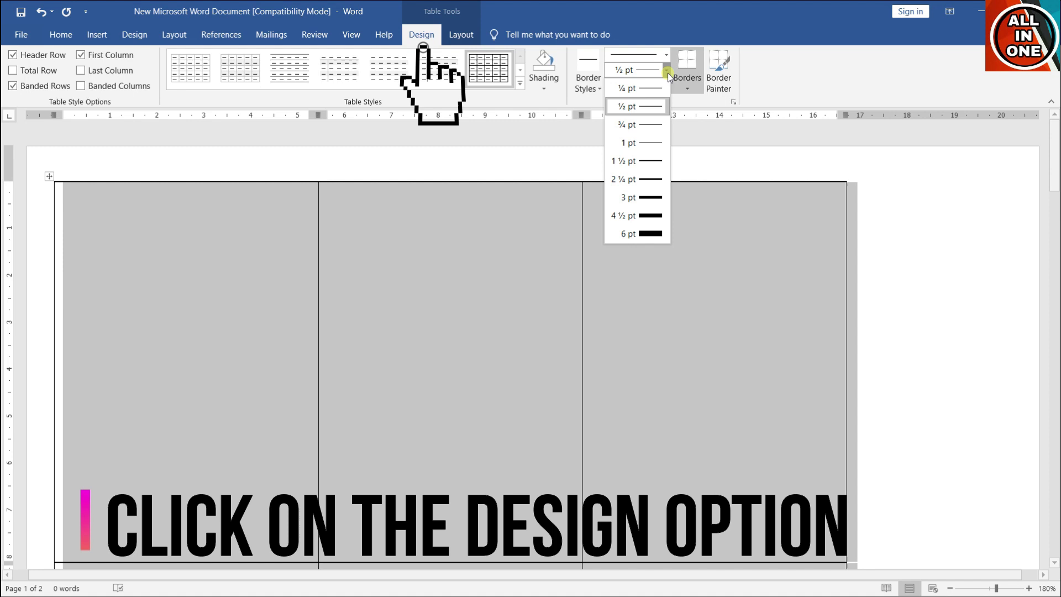
click(649, 197)
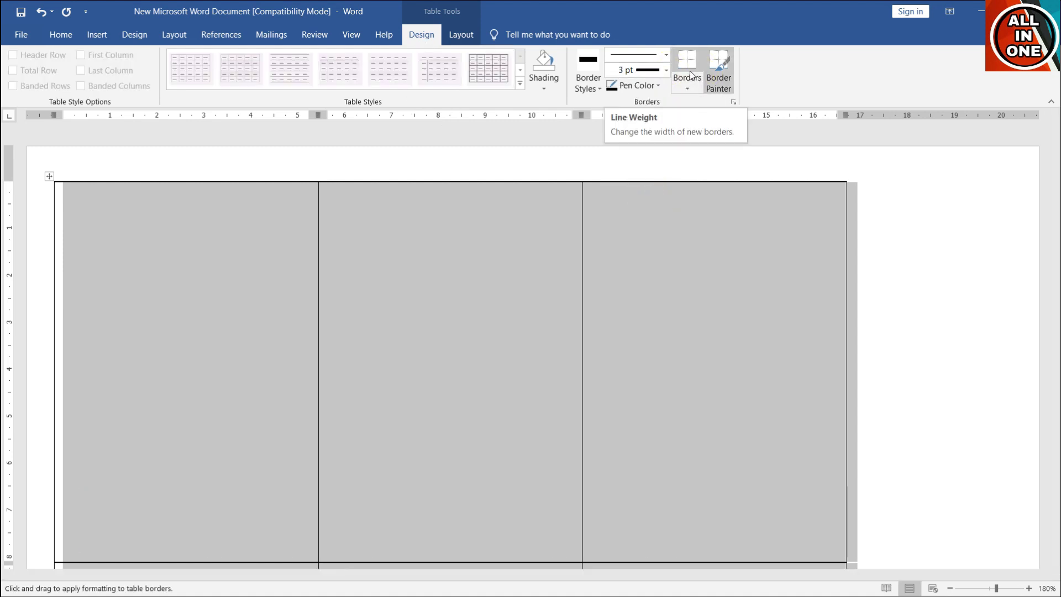
click(688, 86)
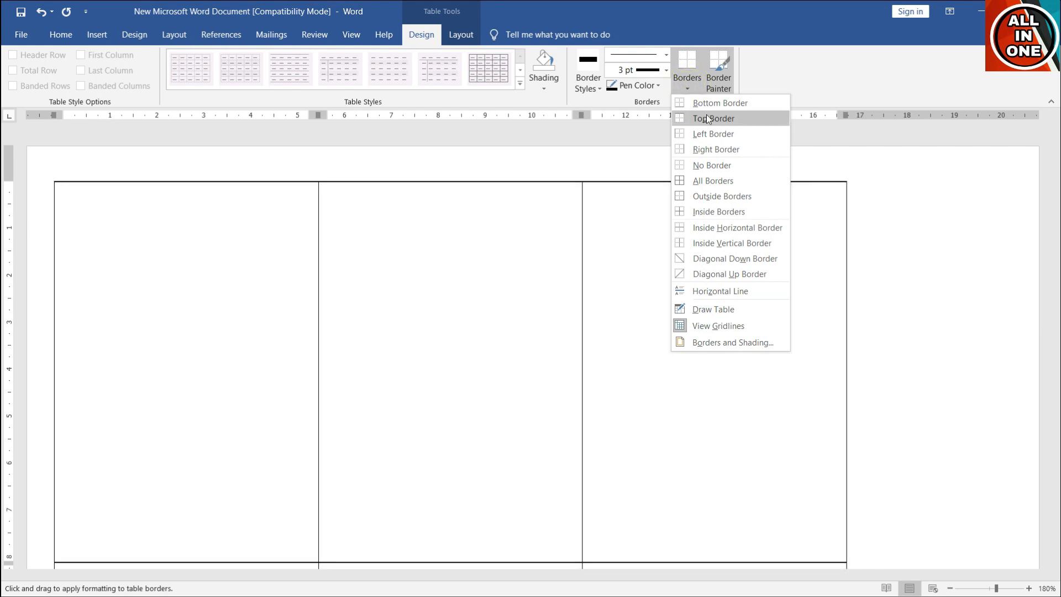
click(721, 180)
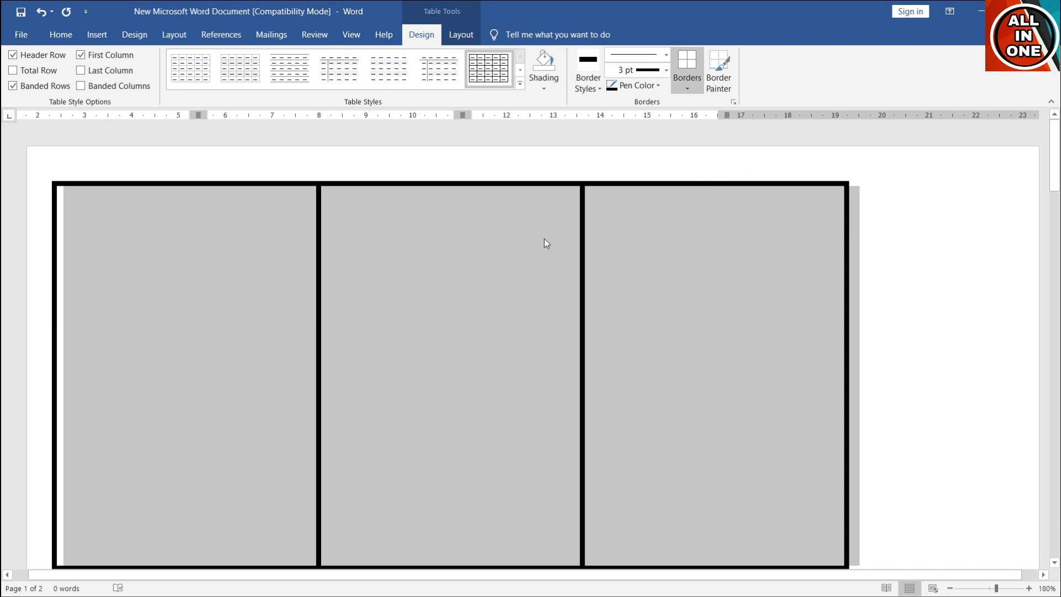
ctrl+scroll(544, 239, down, 4)
ctrl+scroll(545, 239, down, 4)
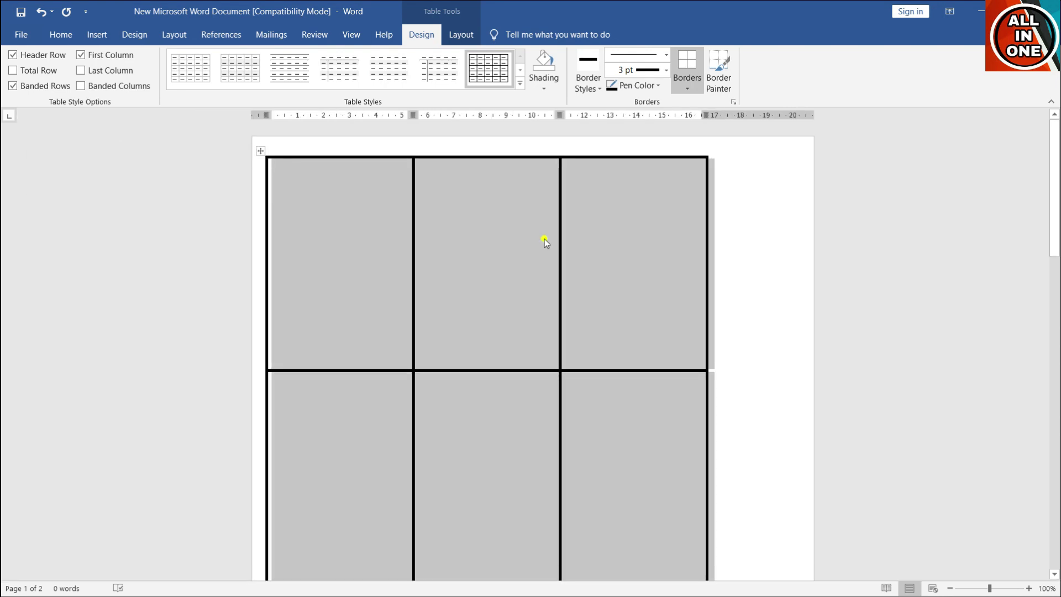
click(545, 239)
ctrl+scroll(456, 236, up, 5)
ctrl+scroll(456, 236, up, 4)
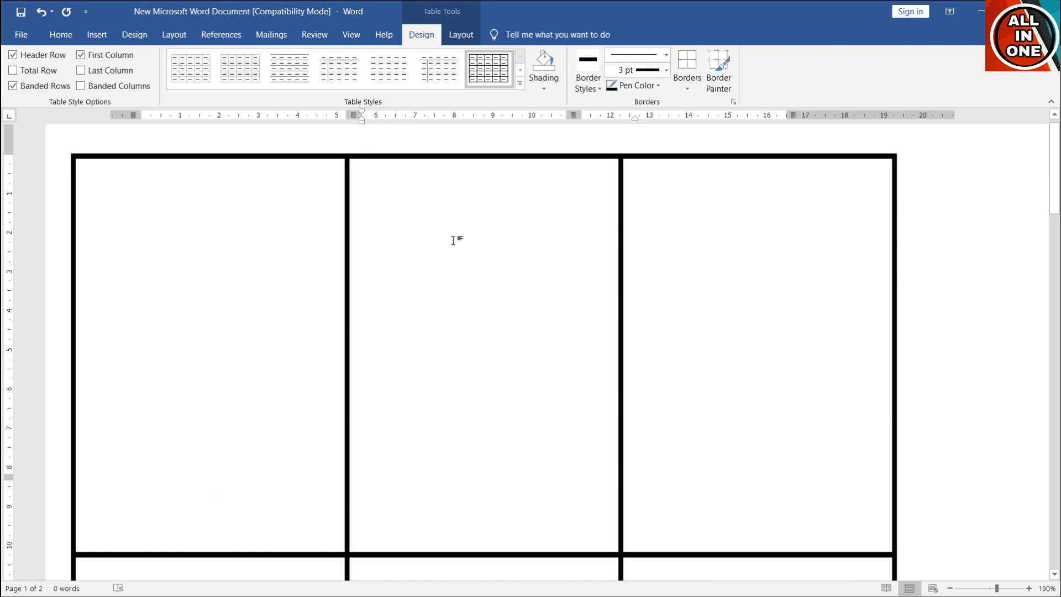
click(297, 257)
- Draw a rectangle across the top of the first cell as a header bar
click(134, 35)
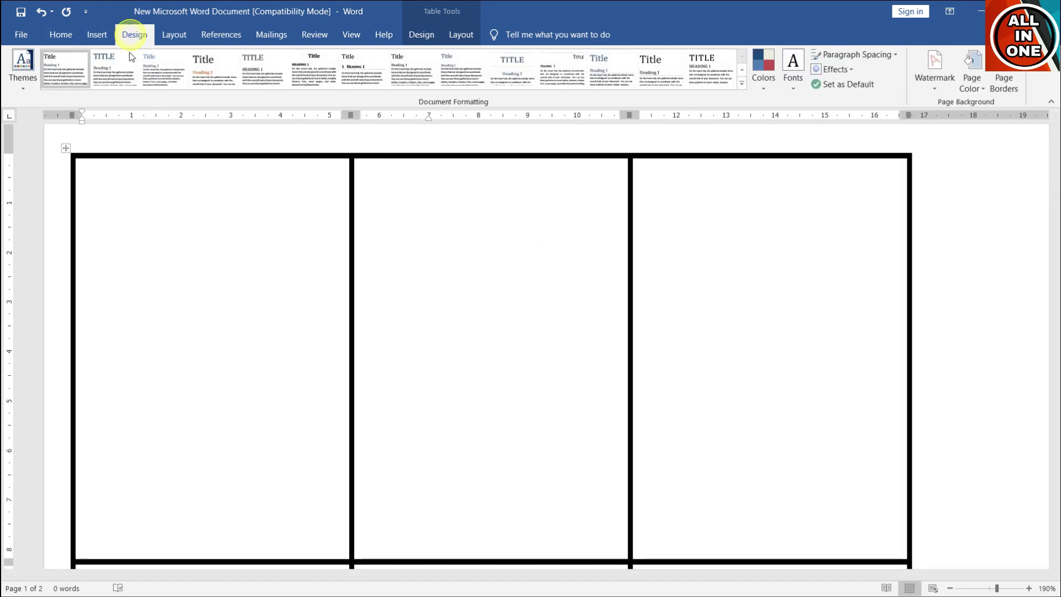
click(96, 35)
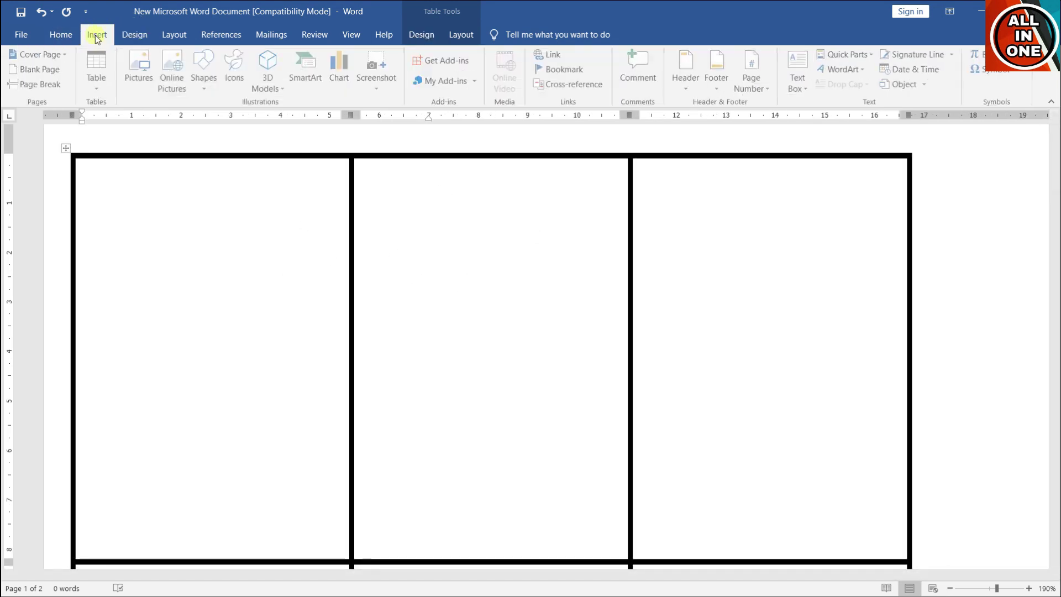
click(205, 75)
click(242, 116)
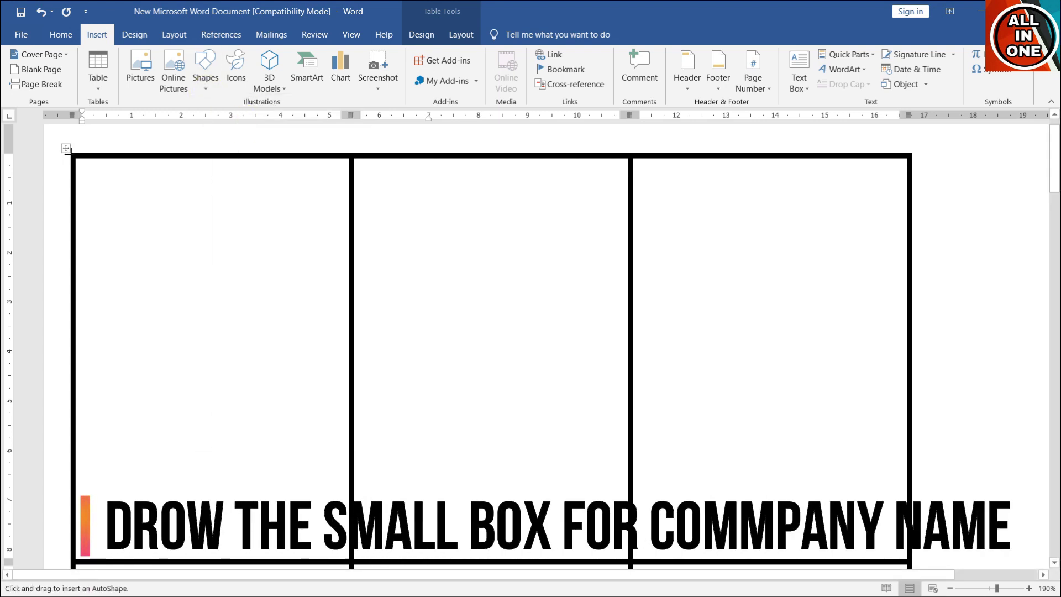
mouse_move(71, 154)
mouse_down()
mouse_move(290, 223)
mouse_move(354, 226)
mouse_up()
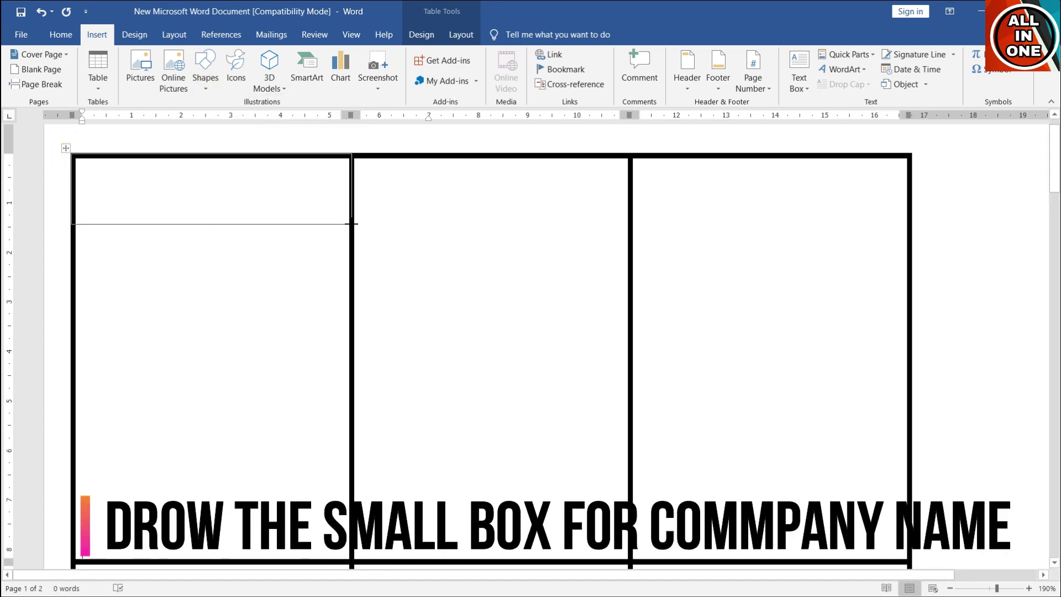
- Give the header rectangle a dark navy fill and no outline
right_click(214, 189)
click(270, 339)
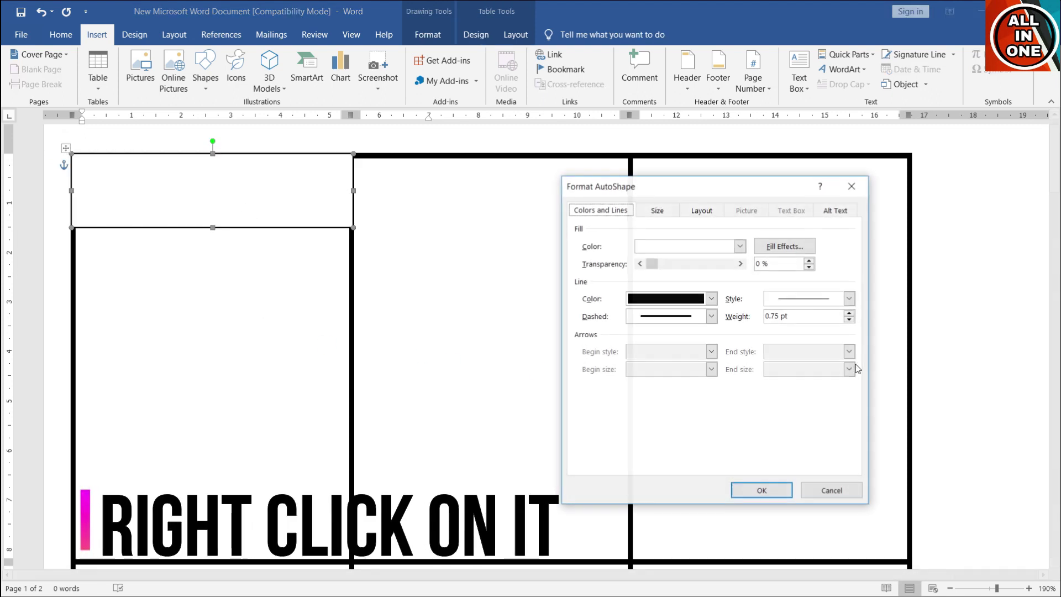
click(740, 247)
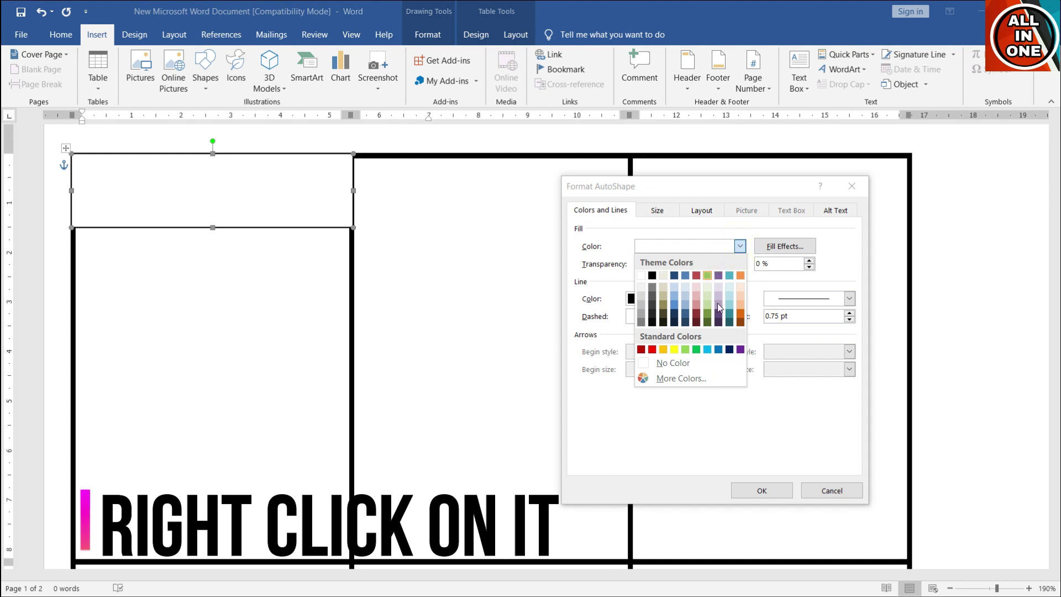
click(730, 350)
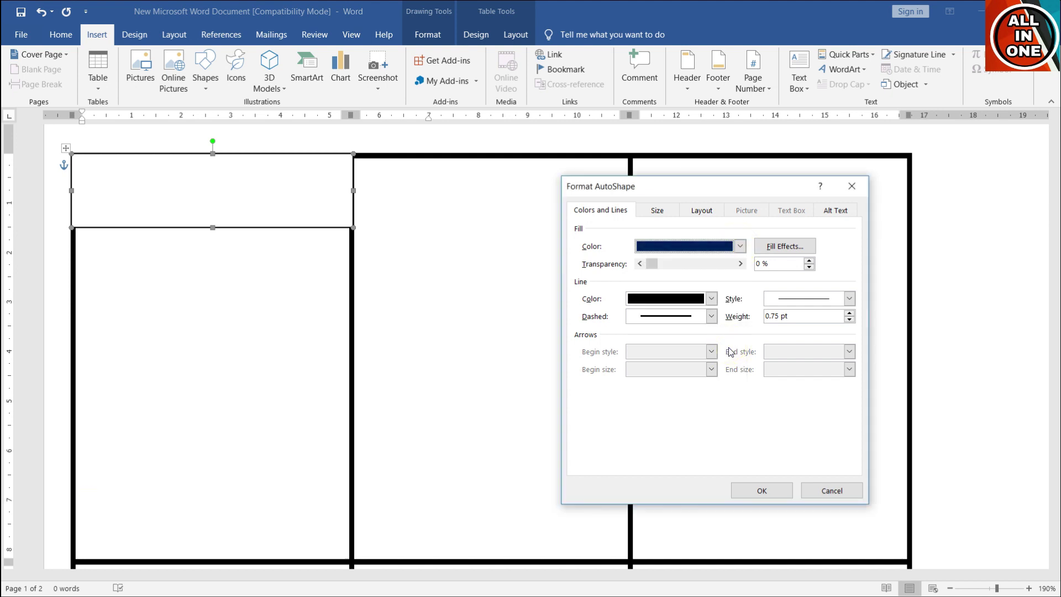
click(713, 298)
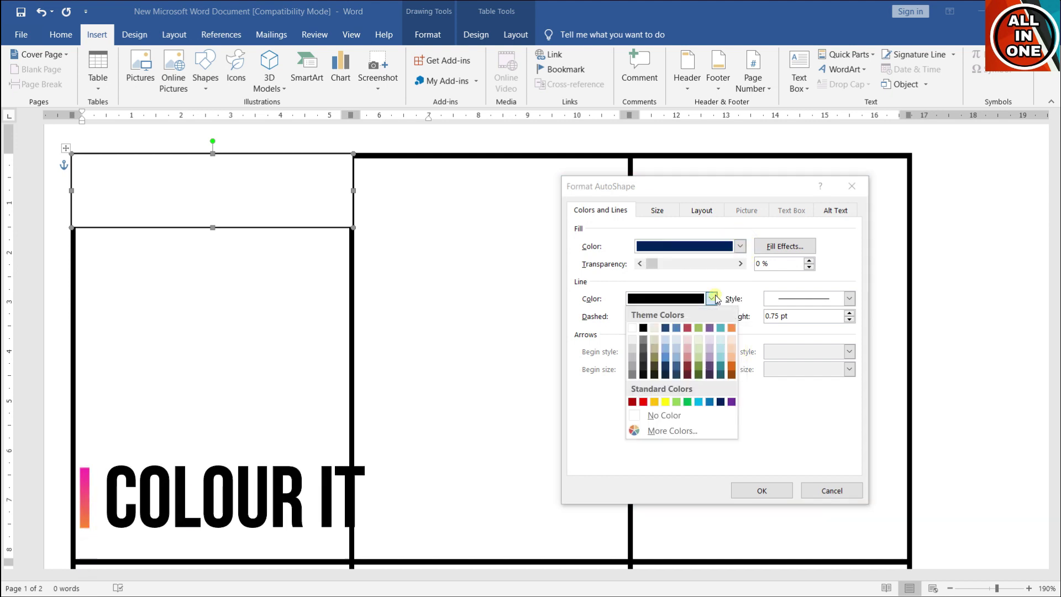
click(657, 415)
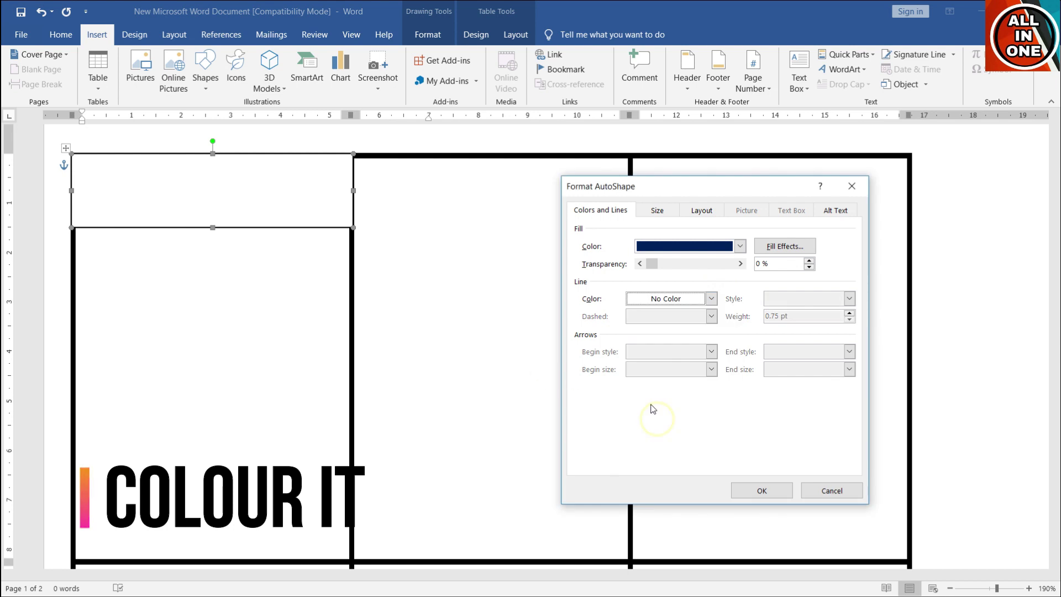
click(757, 491)
click(127, 205)
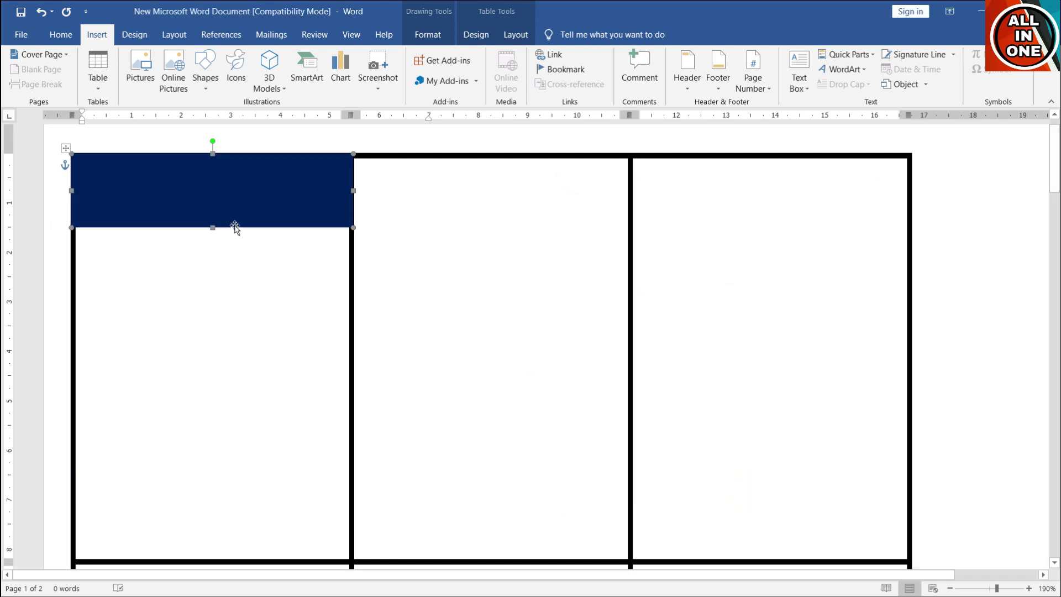
click(85, 239)
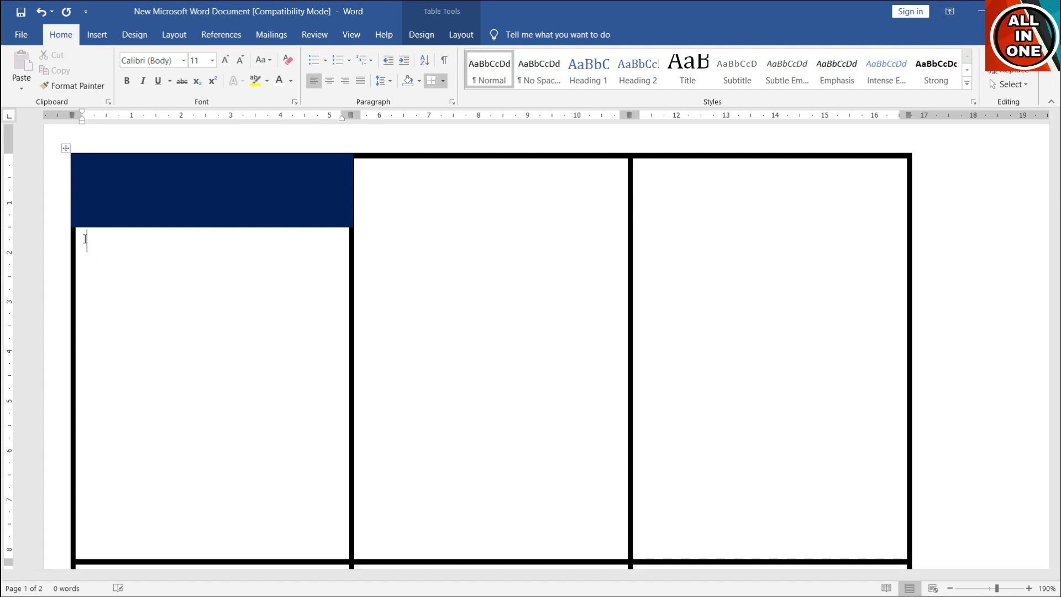
- Type a centred 'ID CARD' title, enlarge it to 14 pt and make it bold
text(ID CA)
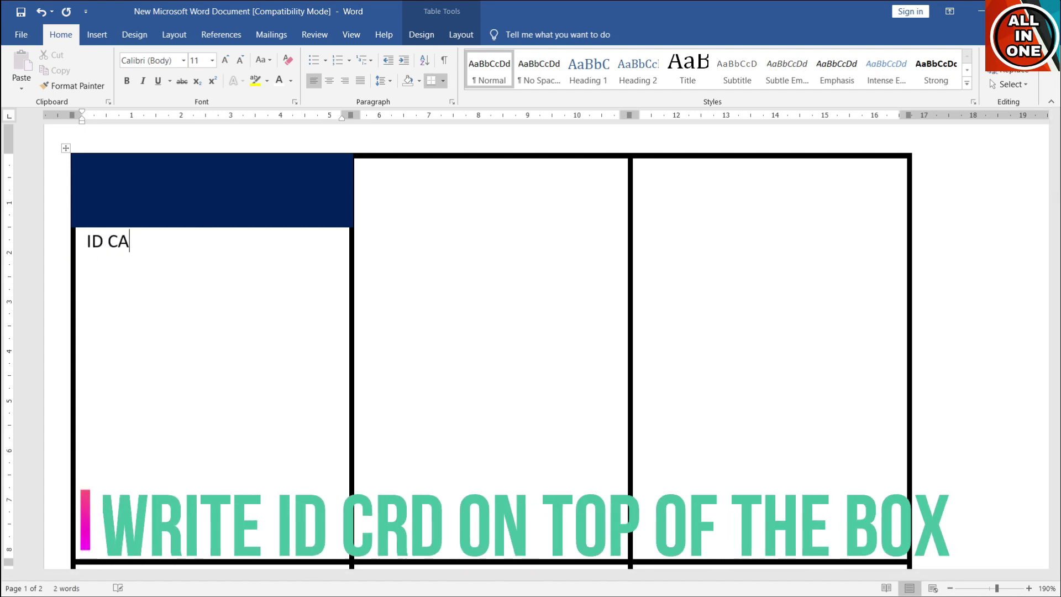
text(RD)
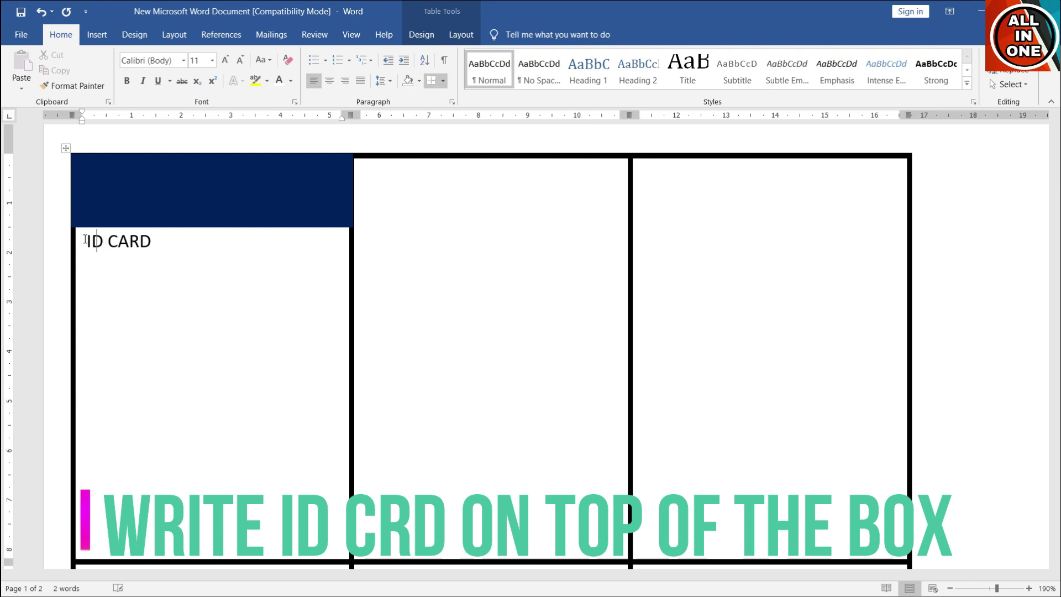
click(86, 239)
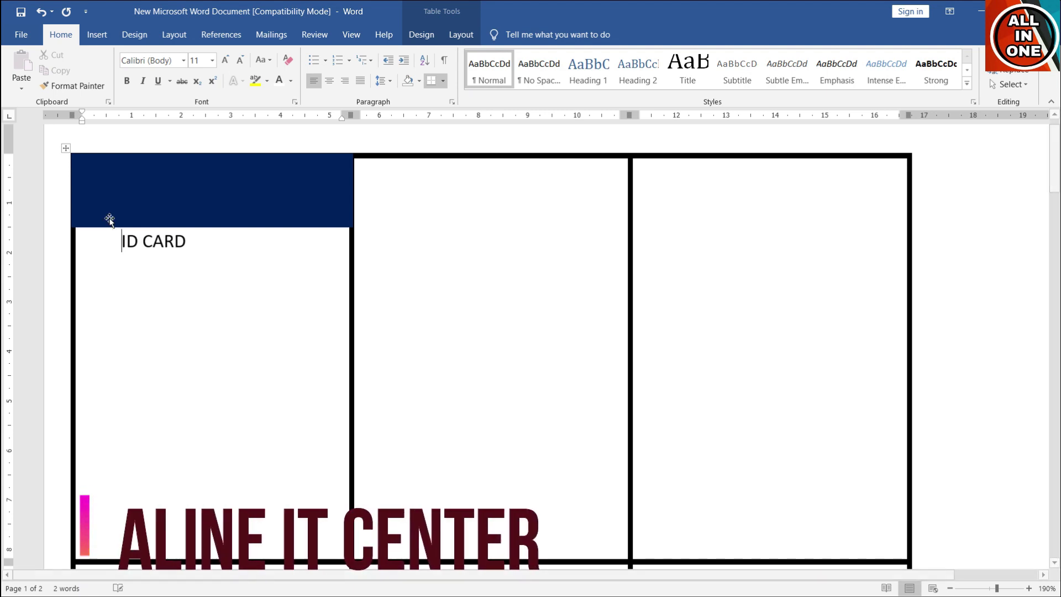
mouse_move(232, 243)
mouse_down()
mouse_move(137, 242)
mouse_move(157, 241)
mouse_up()
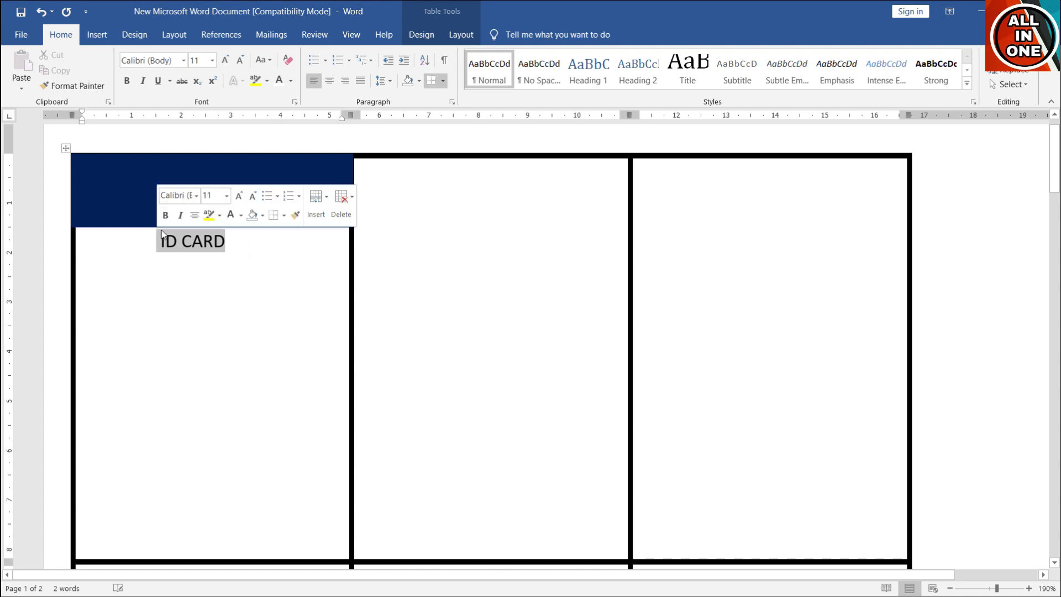
click(227, 61)
click(227, 60)
click(127, 81)
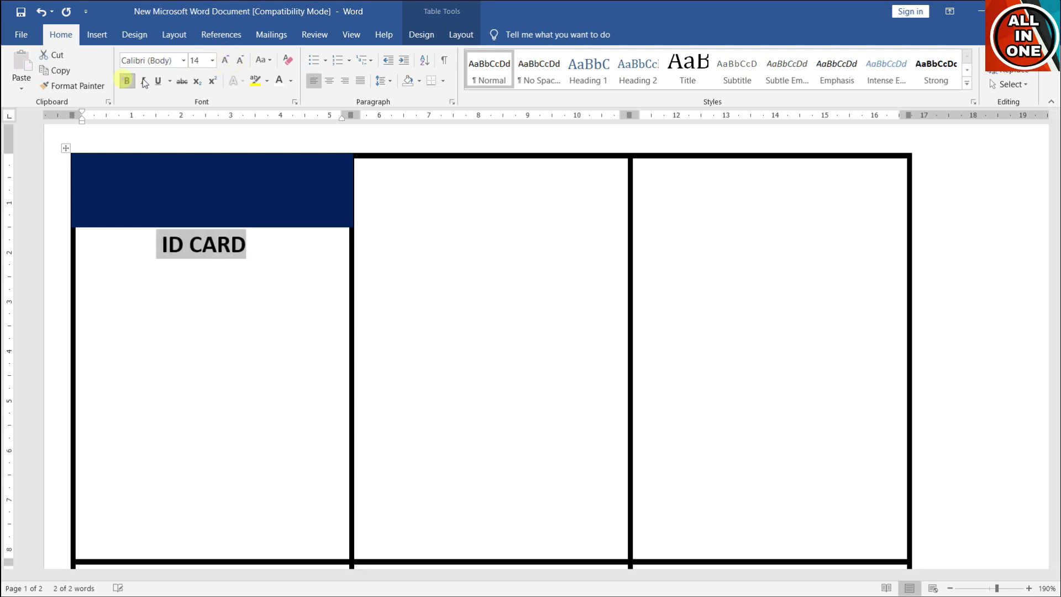
click(257, 259)
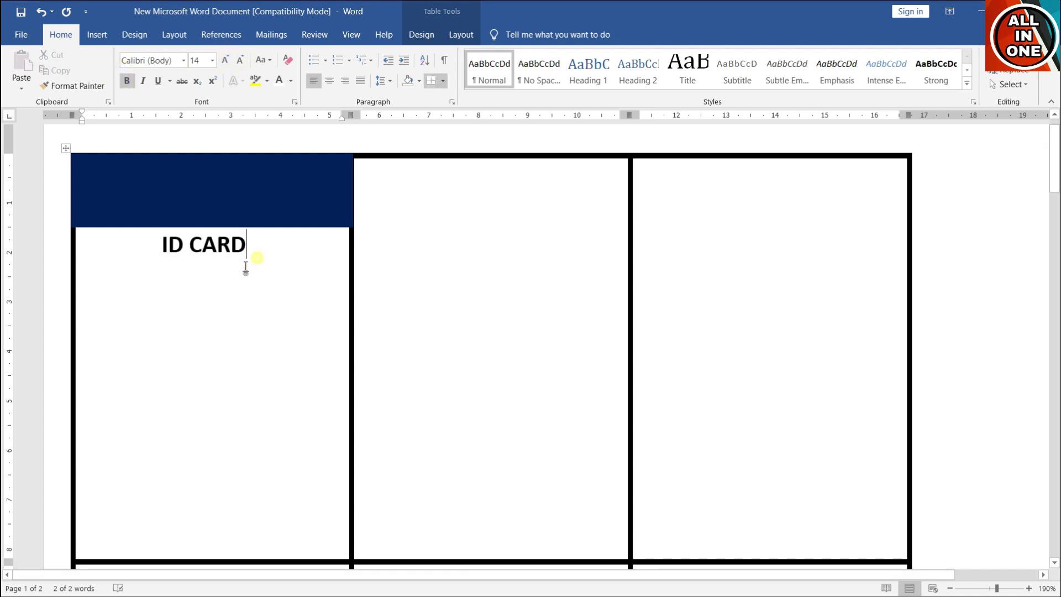
click(222, 290)
text(NAME)
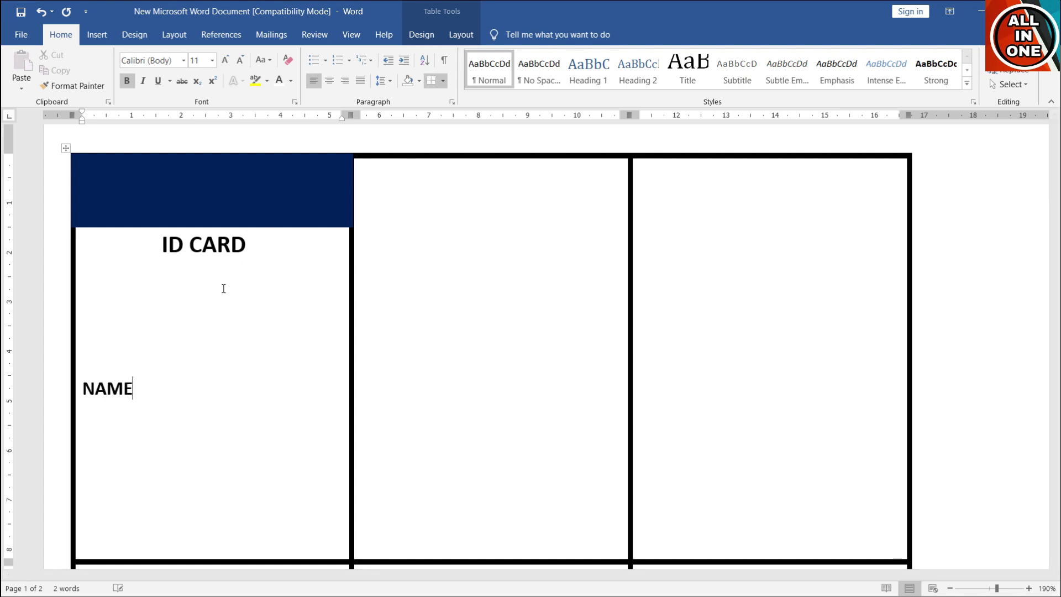
- Finish the 'JOIND DATA :' label and add a blank line above the NAME line
text( :)
key(Return)
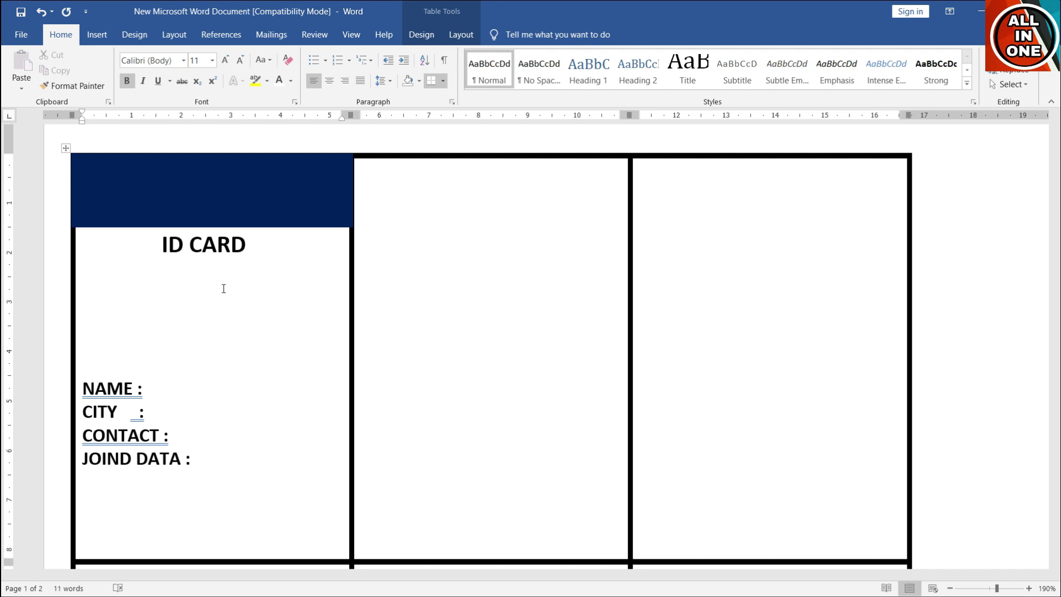
click(87, 389)
key(Return)
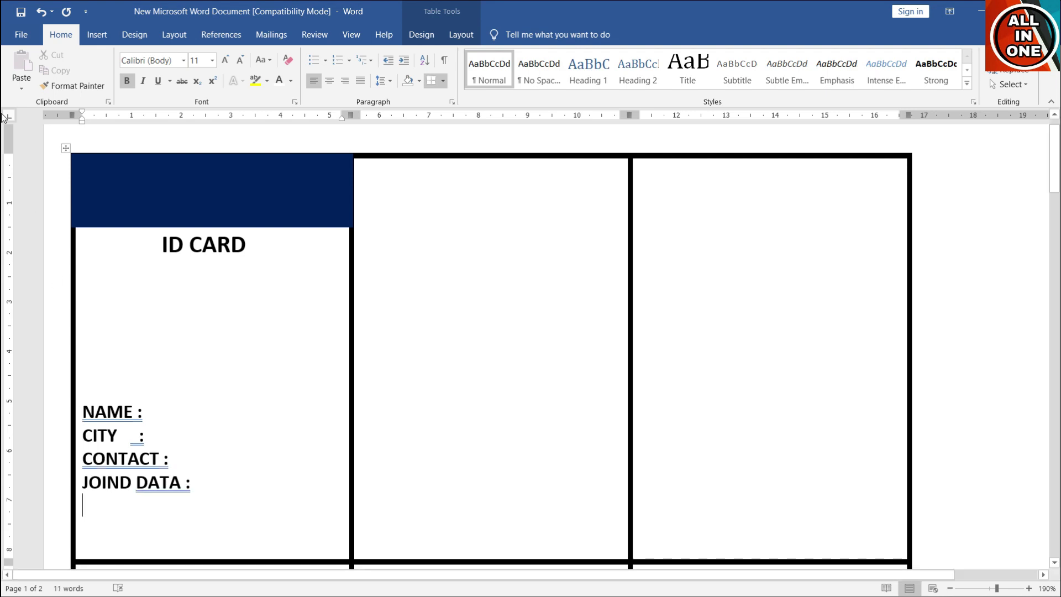
click(168, 31)
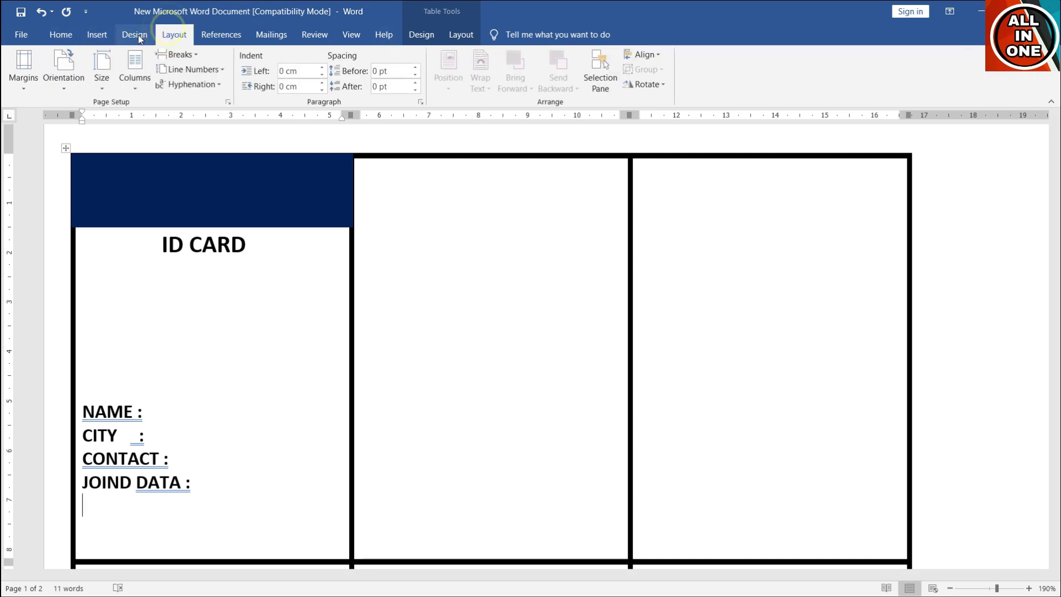
click(135, 34)
click(97, 35)
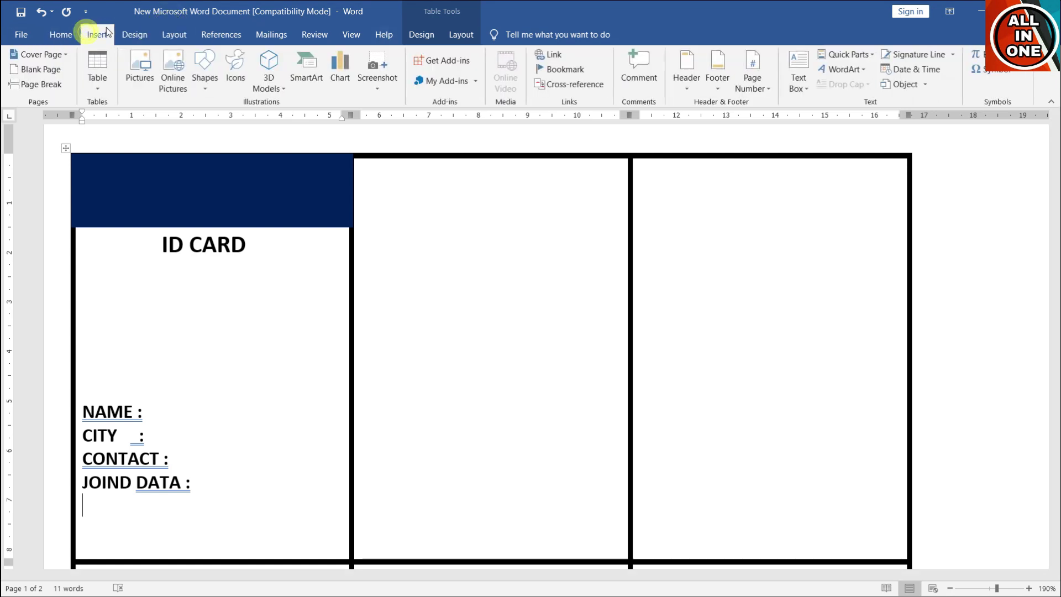
- Draw a rectangle across the bottom of the first card and fill it red
click(205, 83)
click(242, 123)
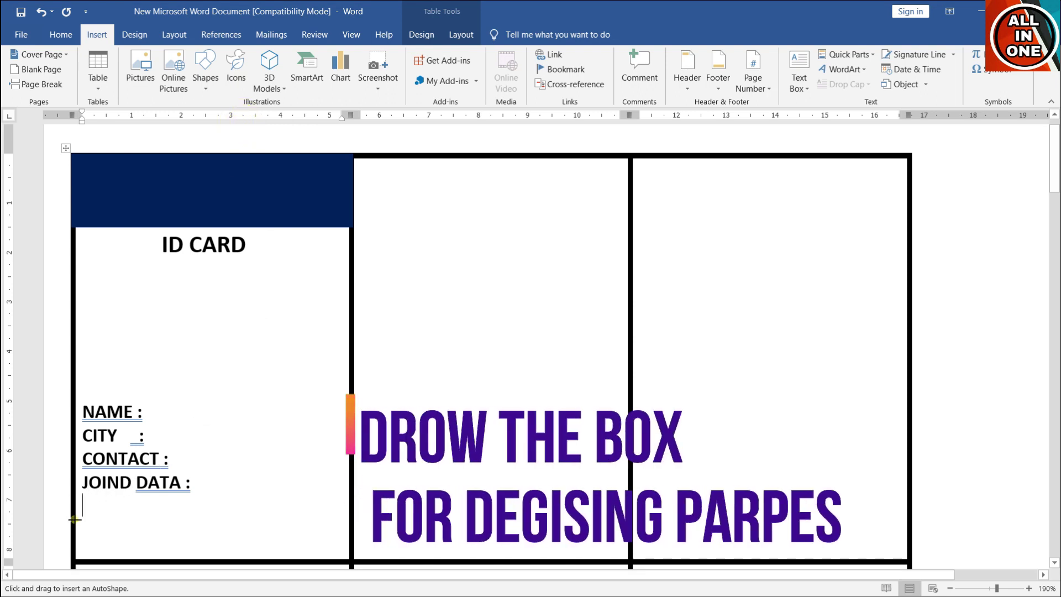
drag(75, 519, 349, 558)
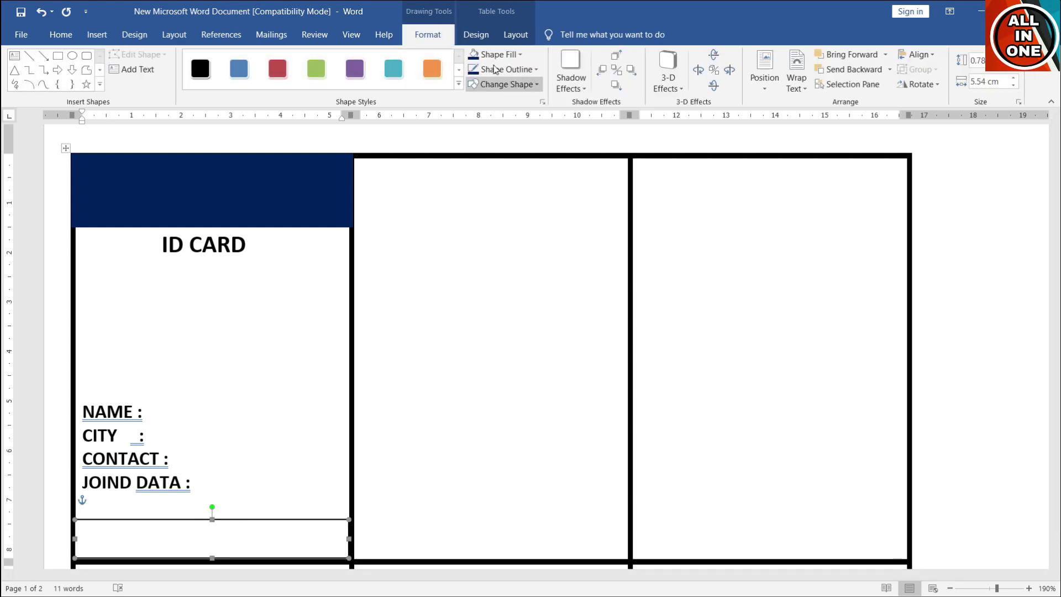
click(518, 55)
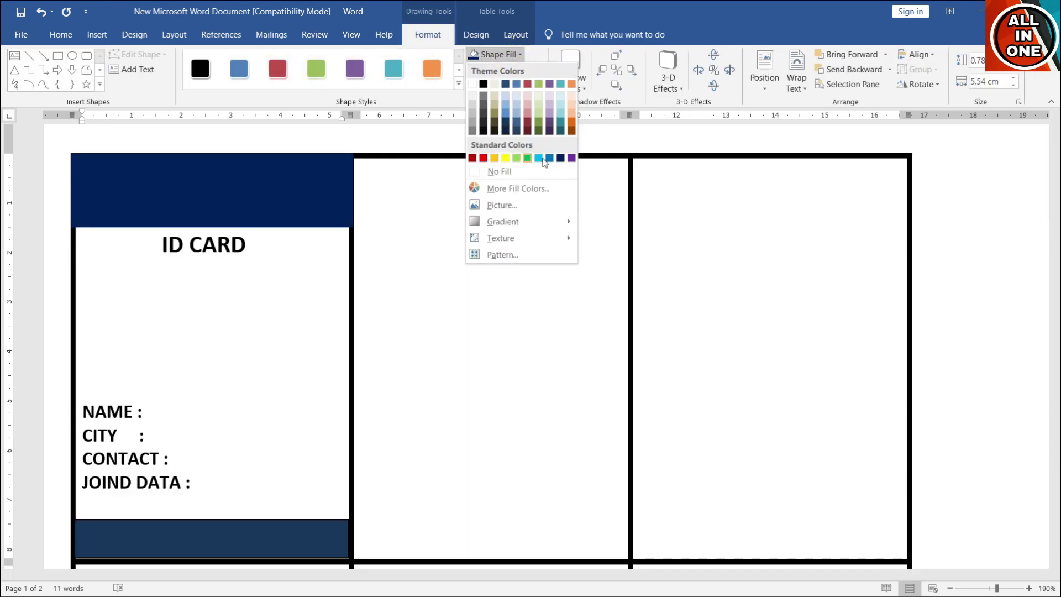
click(483, 158)
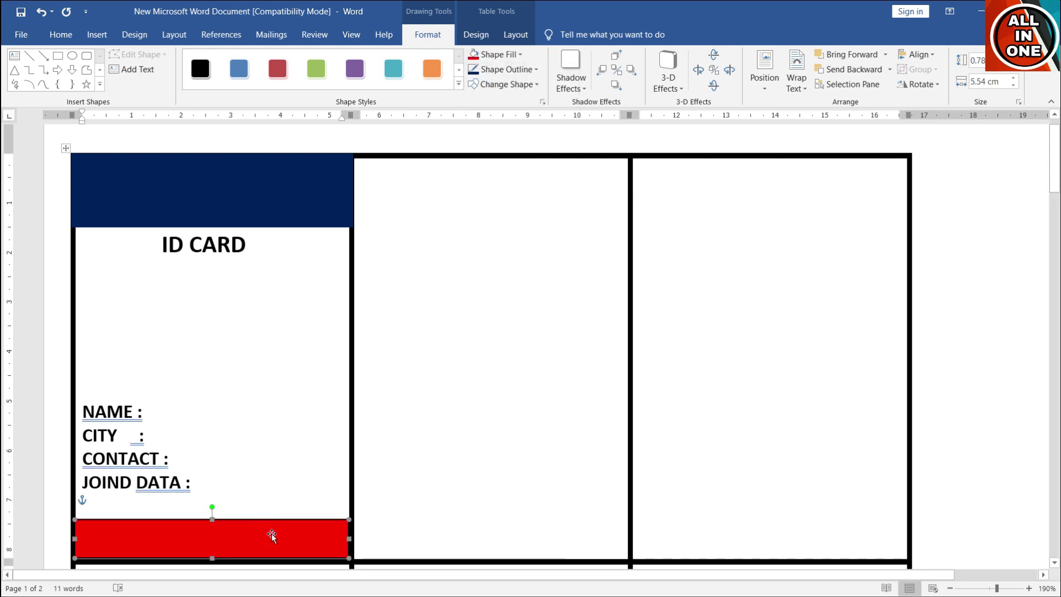
drag(271, 533, 271, 534)
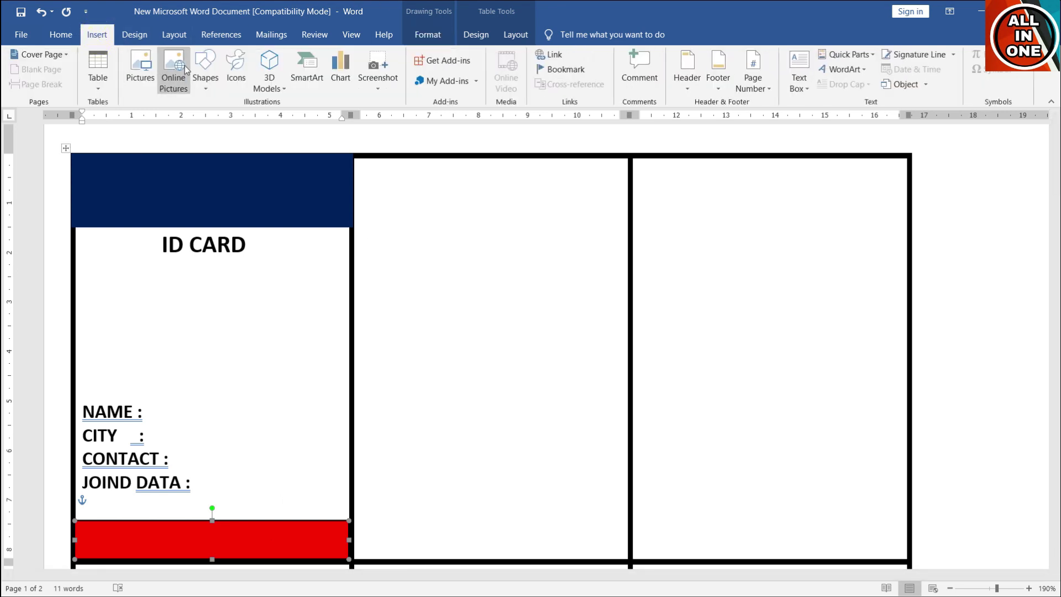
- Draw a closed freeform shape with a slanted left edge directly above the red bar
click(205, 71)
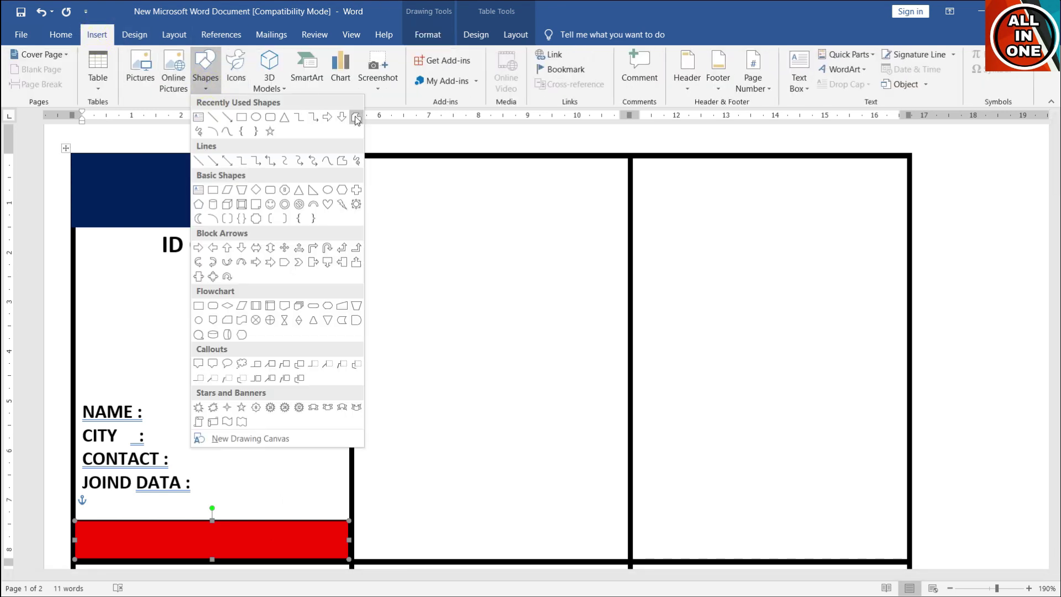
click(356, 117)
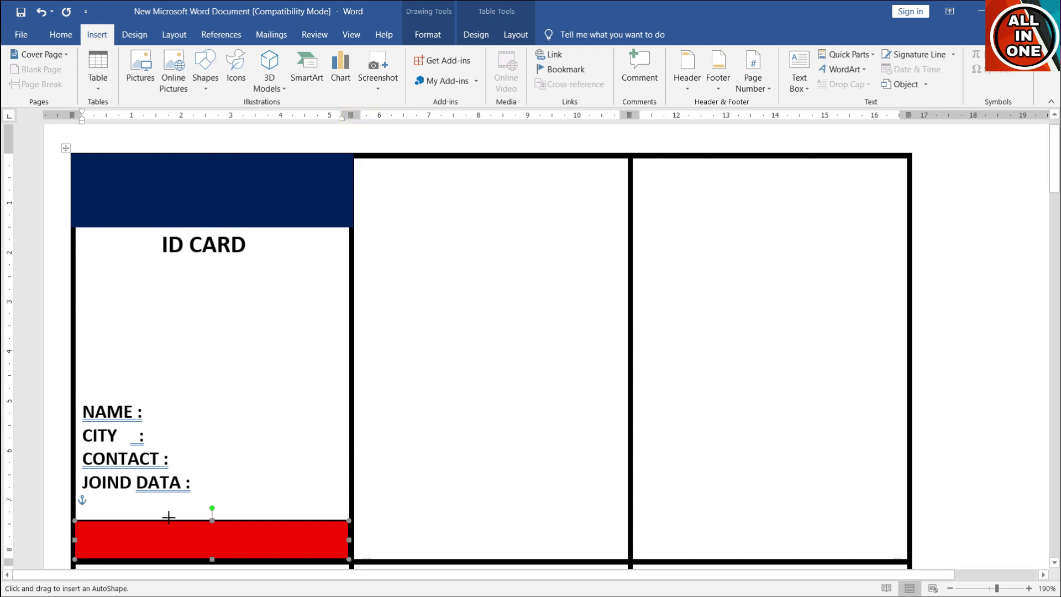
drag(185, 520, 203, 492)
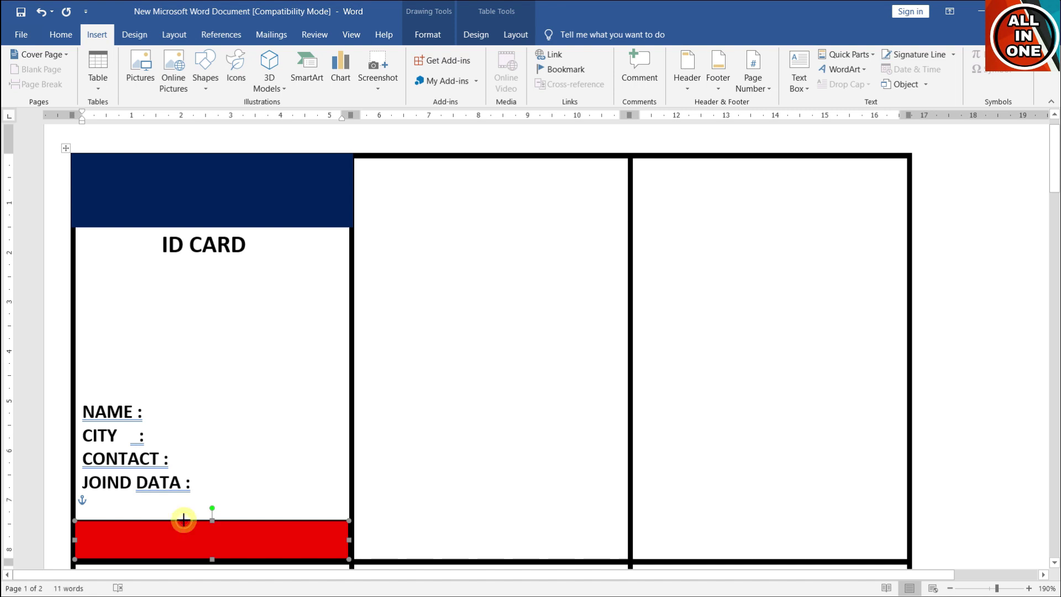
click(201, 493)
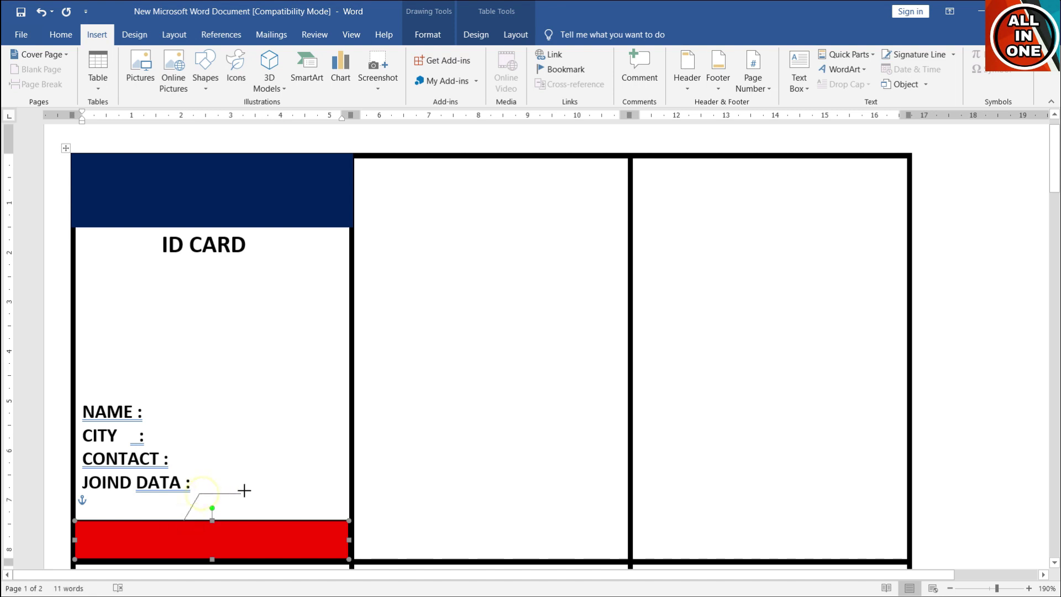
click(348, 493)
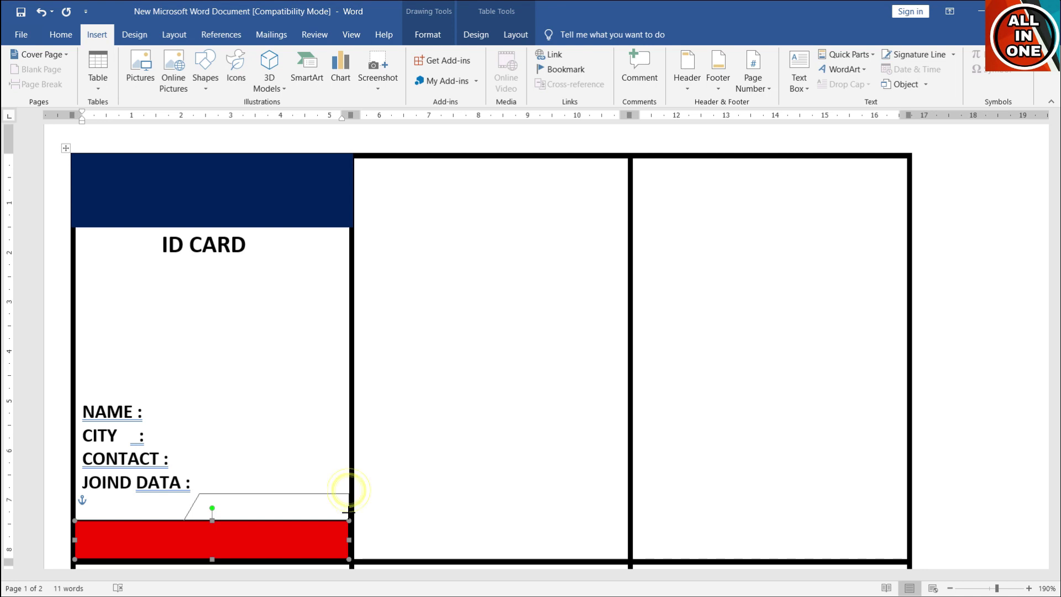
click(349, 520)
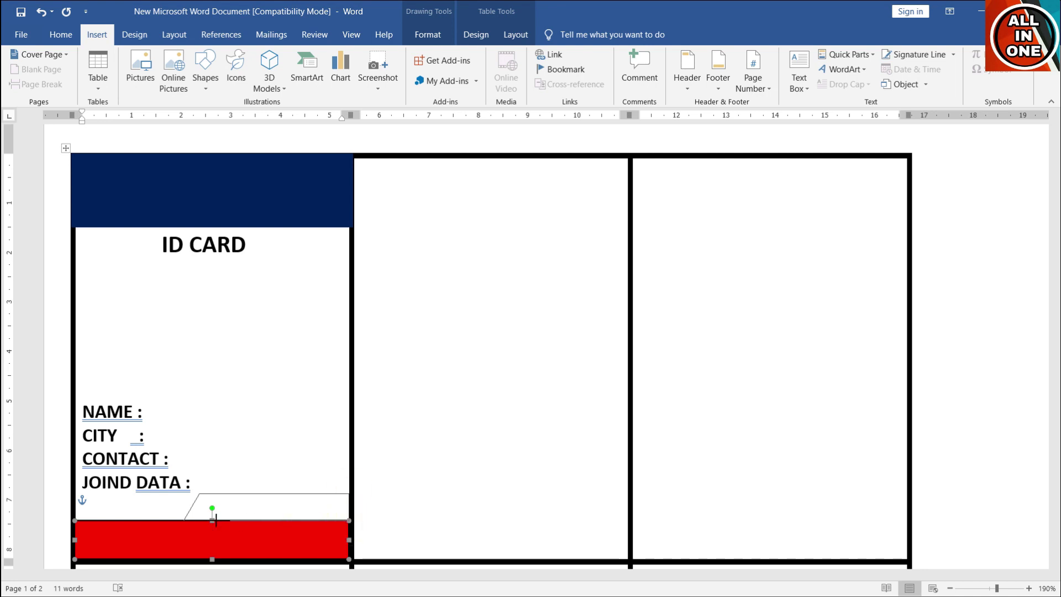
click(184, 520)
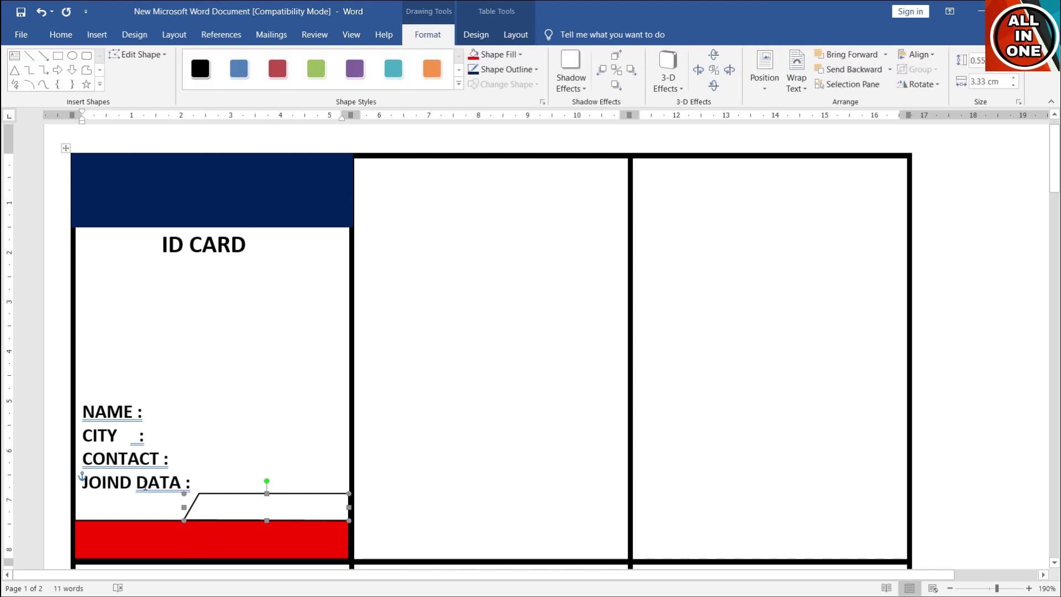
- Fill the slanted freeform shape gold and set its line to No Color
right_click(250, 505)
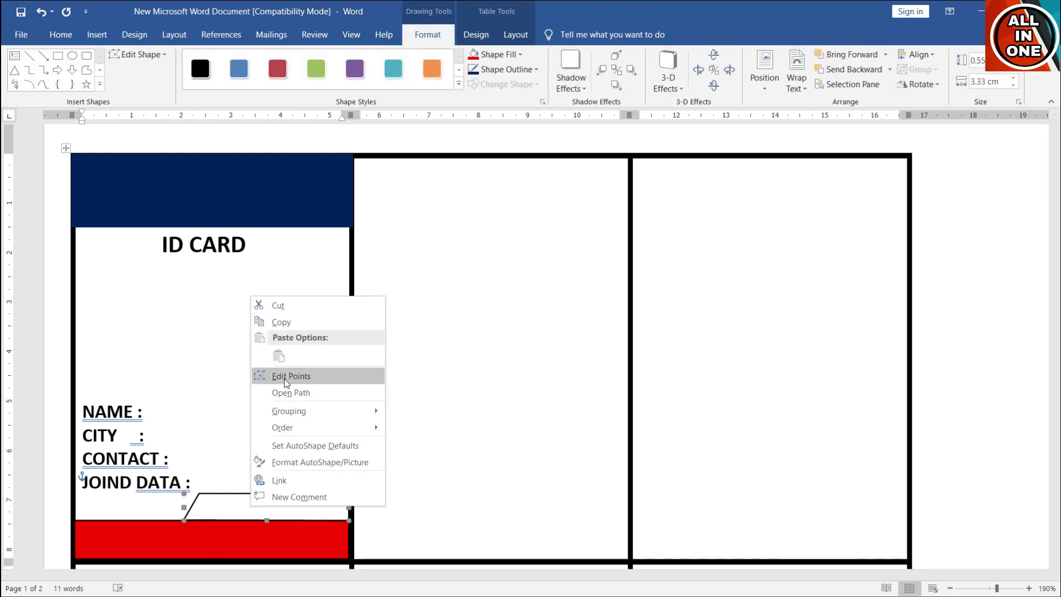
click(298, 462)
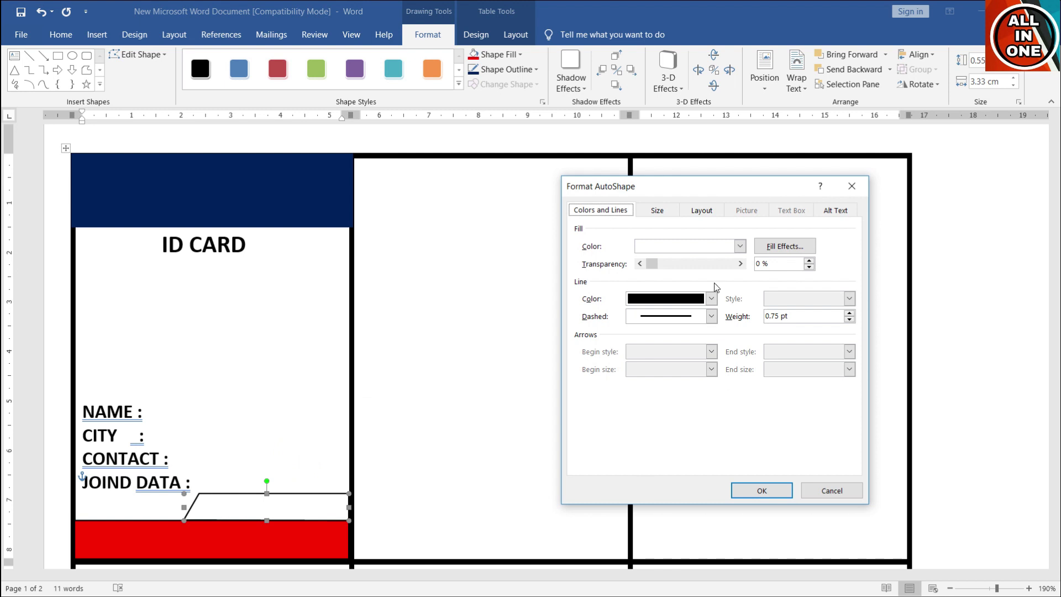
click(740, 246)
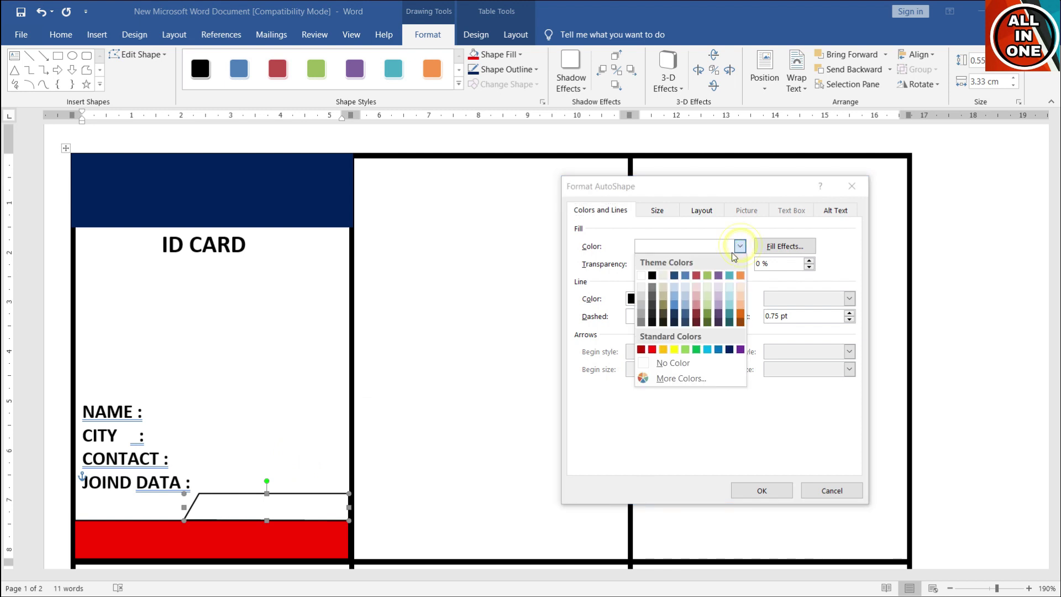
click(663, 349)
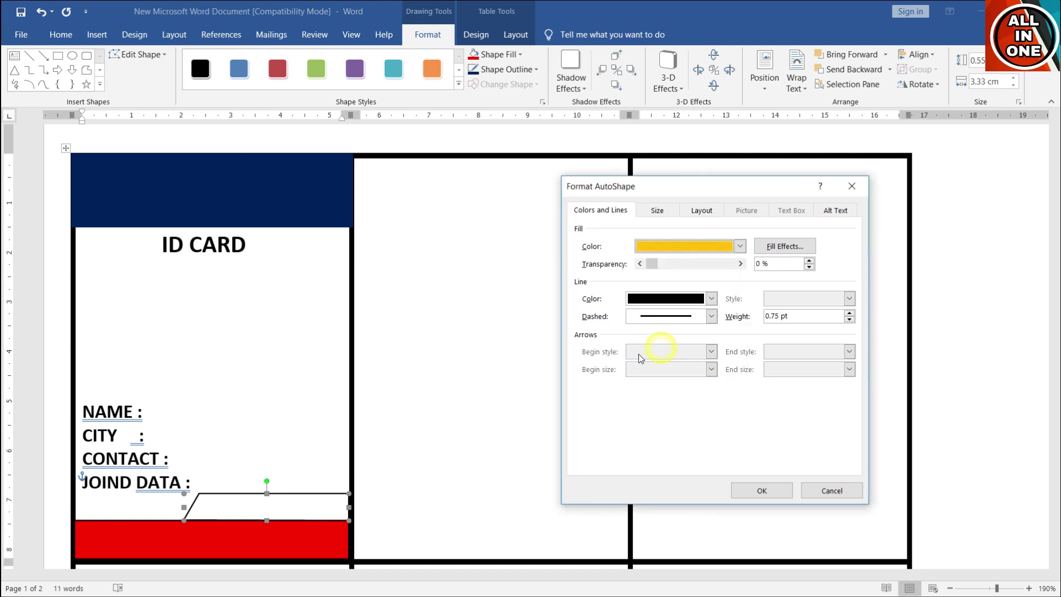
click(711, 299)
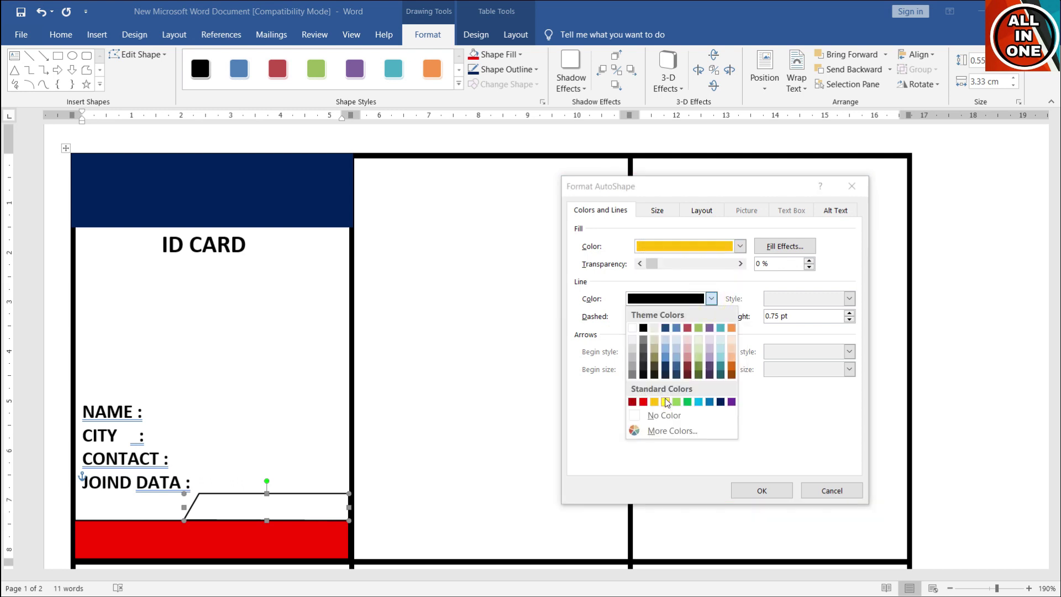
click(667, 416)
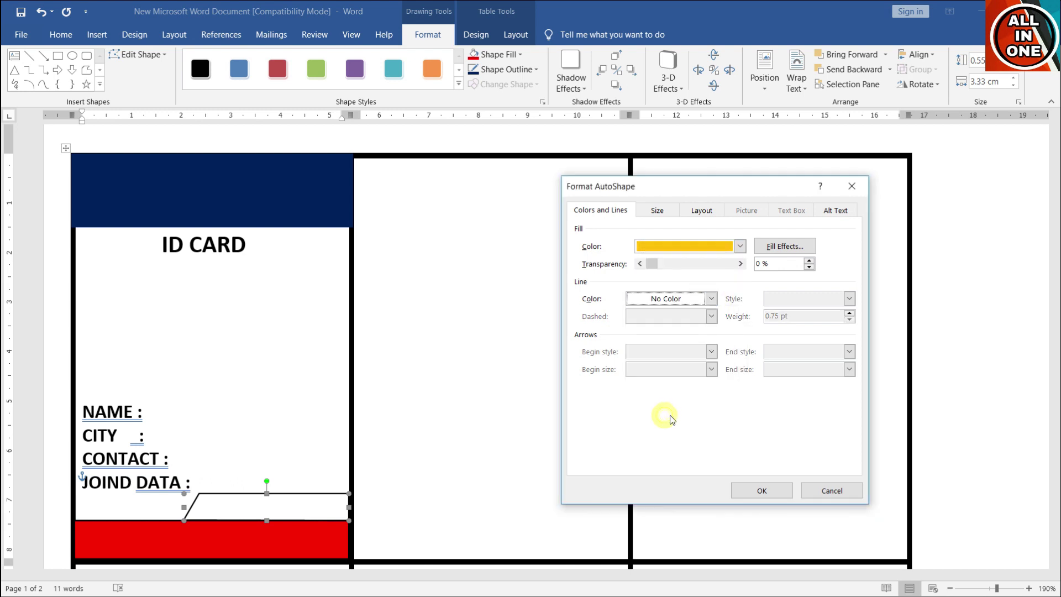
click(762, 490)
- Remove the red bar's outline and nudge the gold shape down slightly
right_click(178, 542)
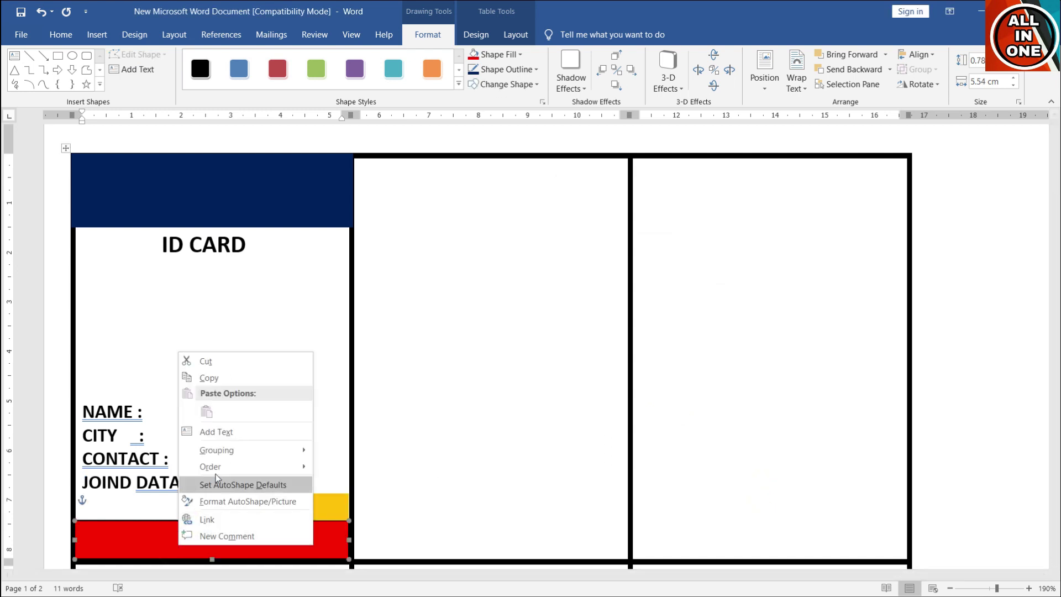
click(231, 499)
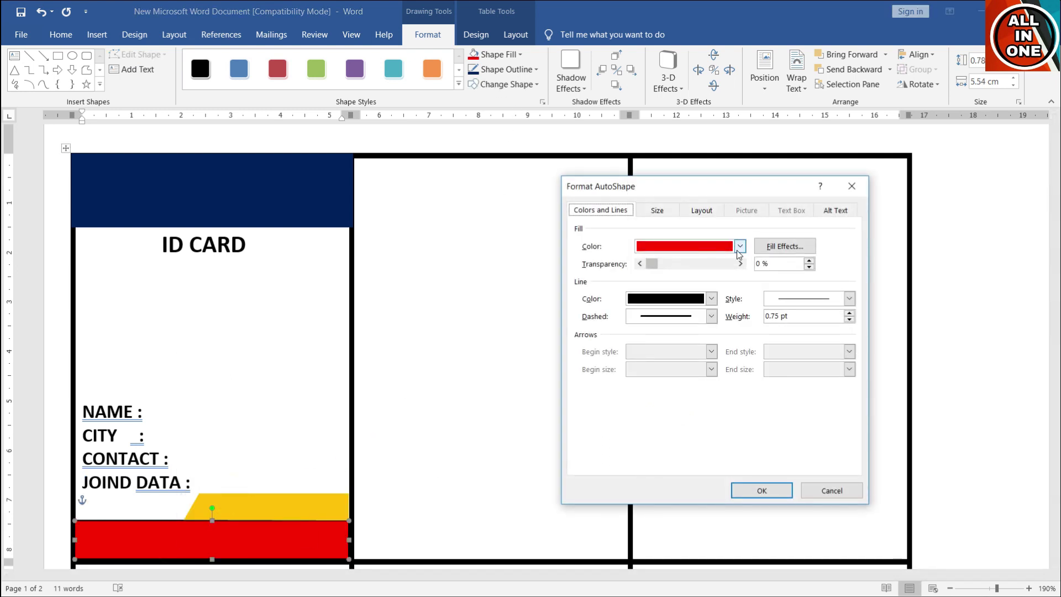
click(710, 298)
click(663, 414)
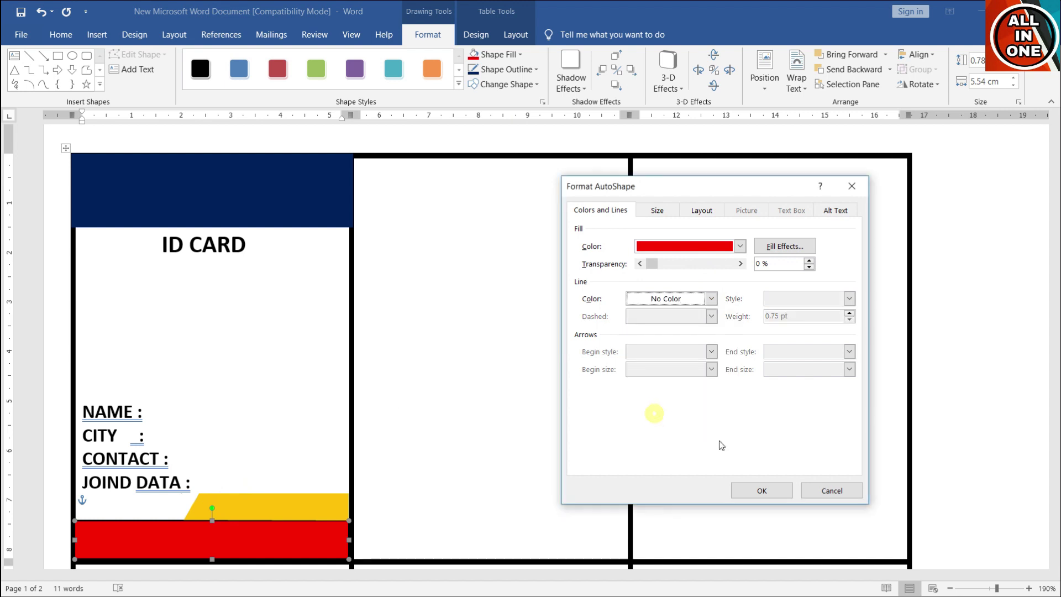
click(755, 494)
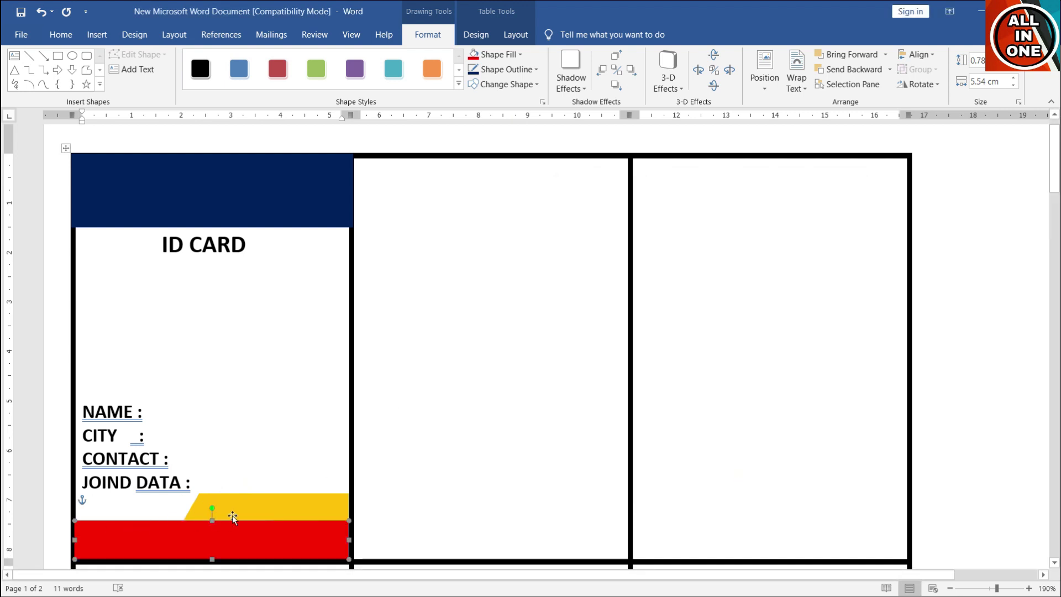
click(232, 514)
key(Down)
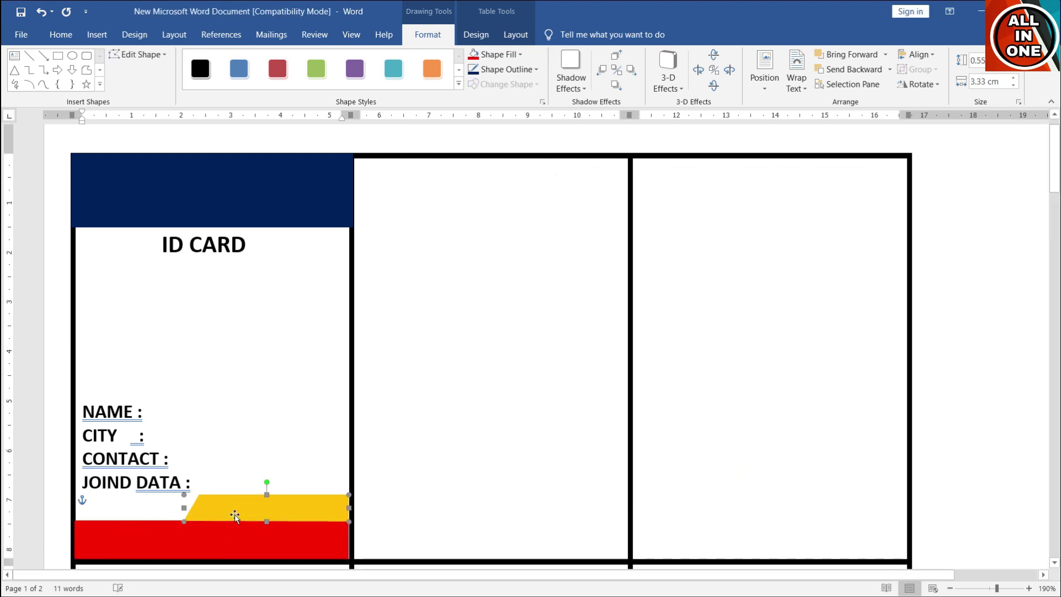
- Add text 'CODE :' and an asterisk-wrapped sample number inside the red bar, then select the number
click(172, 541)
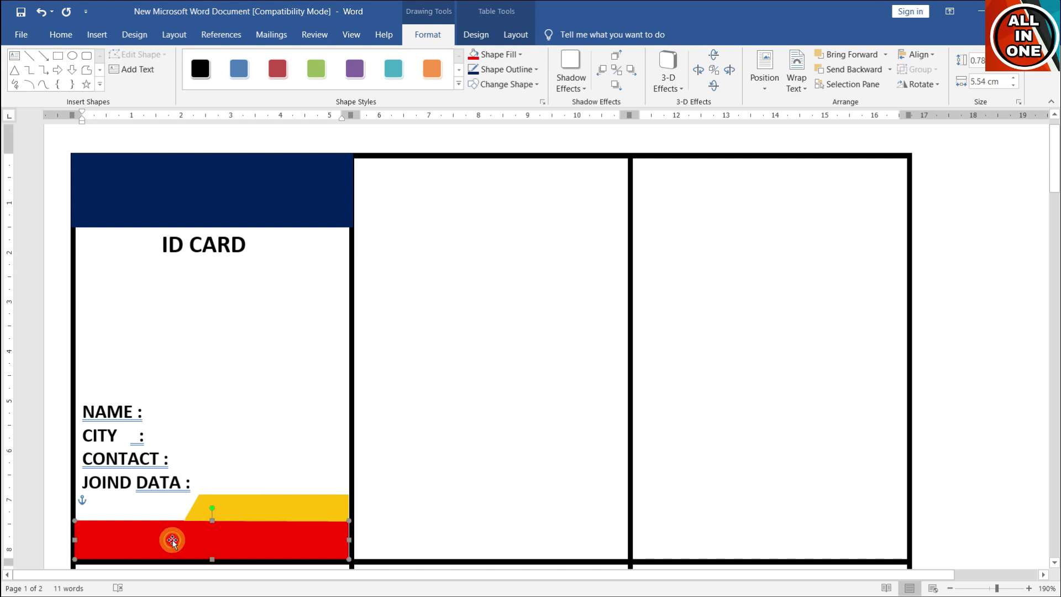
right_click(160, 538)
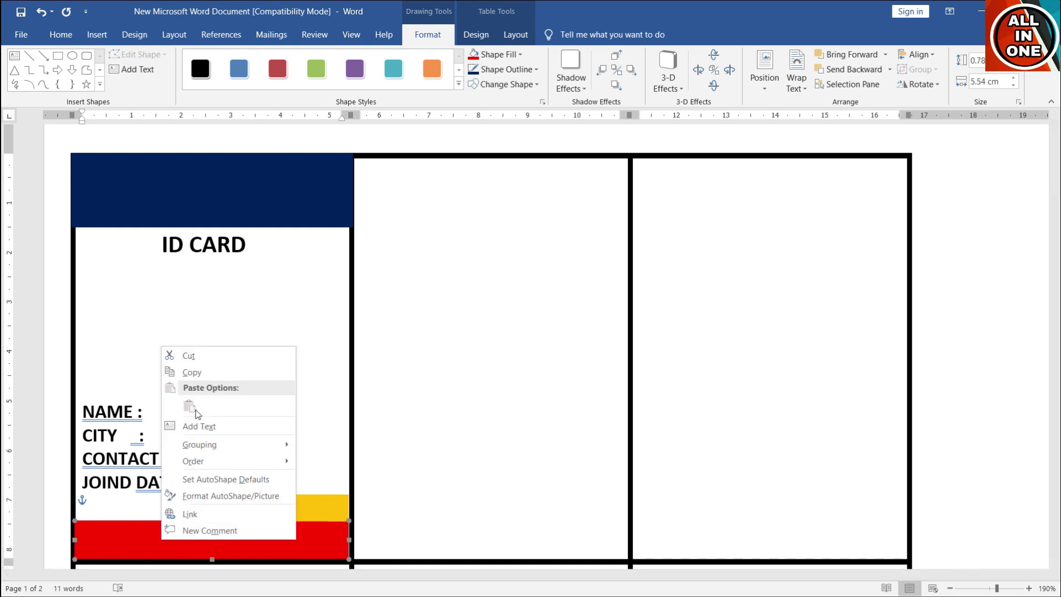
click(202, 427)
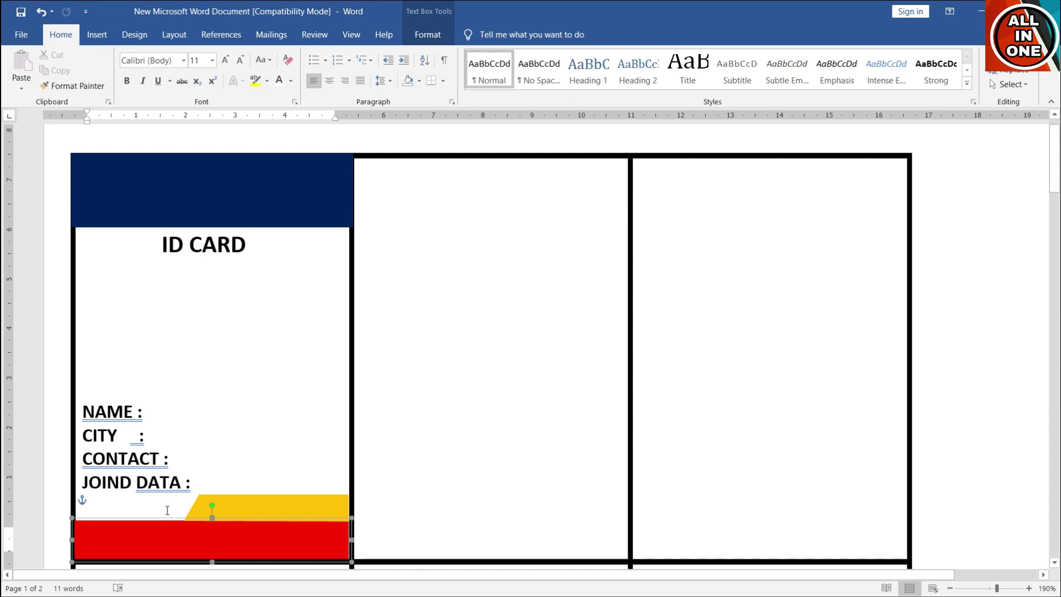
text(ADD : C)
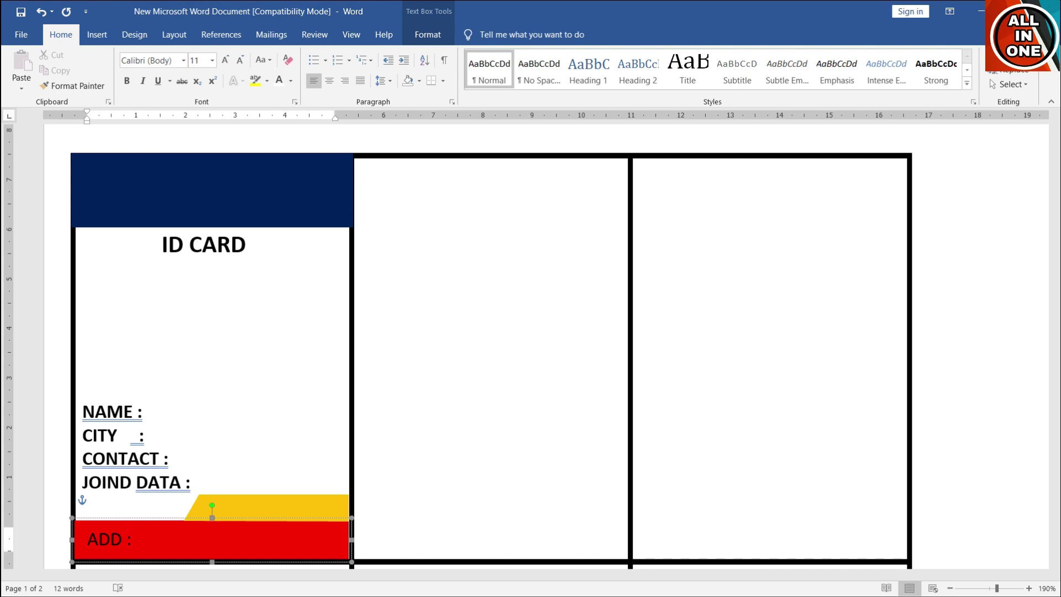
text(O)
key(BackSpace)
text(TH)
text(AN)
text(KS)
key(BackSpace)
key(BackSpace)
key(BackSpace)
key(BackSpace)
key(BackSpace)
key(BackSpace)
key(BackSpace)
key(BackSpace)
key(BackSpace)
key(BackSpace)
text(ODE )
text(: *)
text(123)
text(4567*)
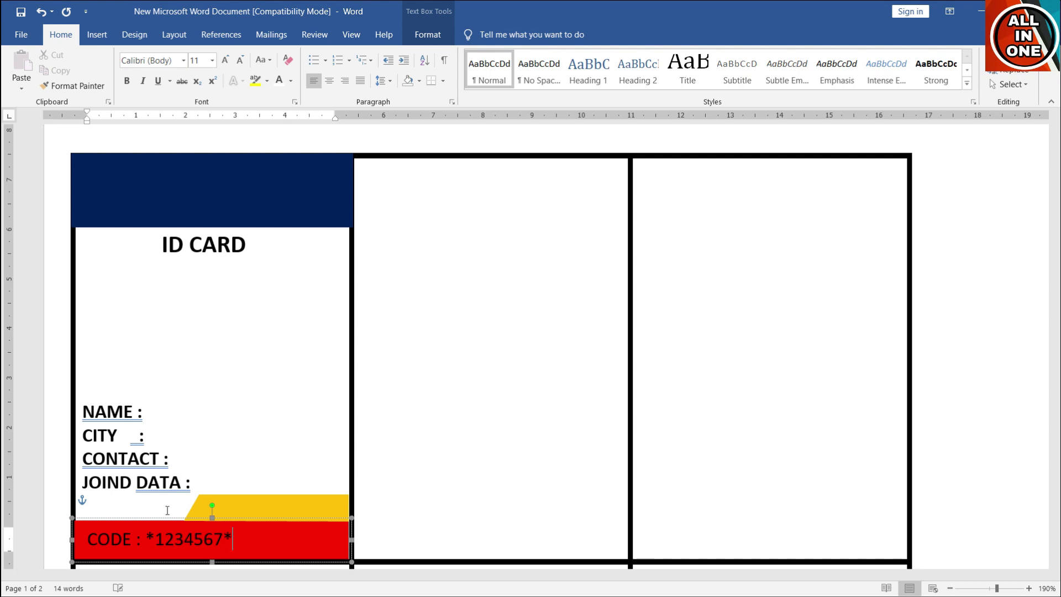
key(BackSpace)
text(33)
text(*)
key(shift+Left)
key(shift+Left)
key(shift+Left)
key(shift+Left)
key(shift+Left)
key(shift+Left)
key(shift+Left)
key(shift+Left)
key(shift+Left)
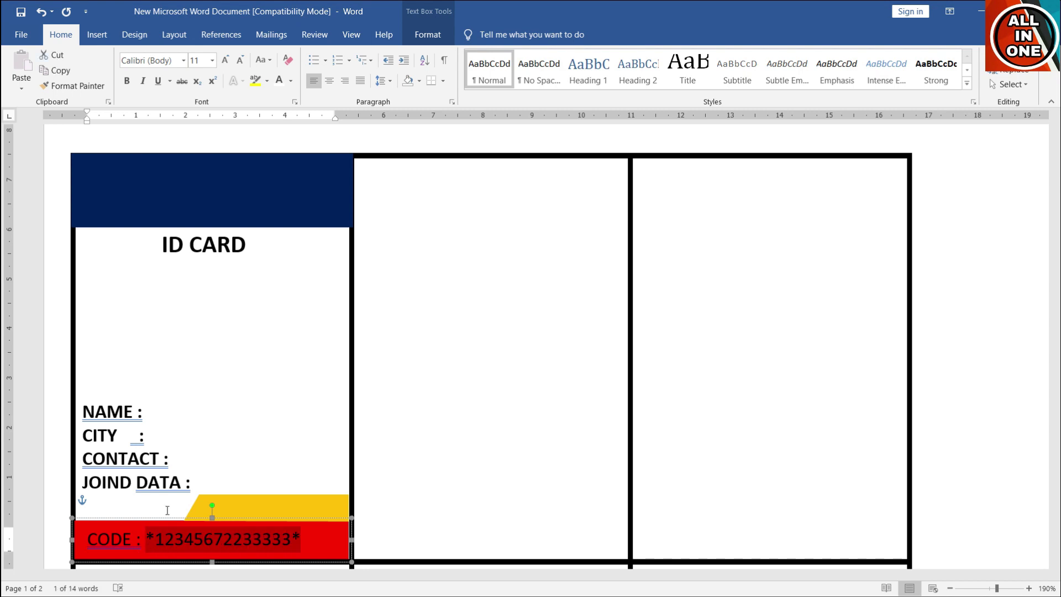
- Change the number after CODE to the 3 of 9 Barcode font
click(185, 61)
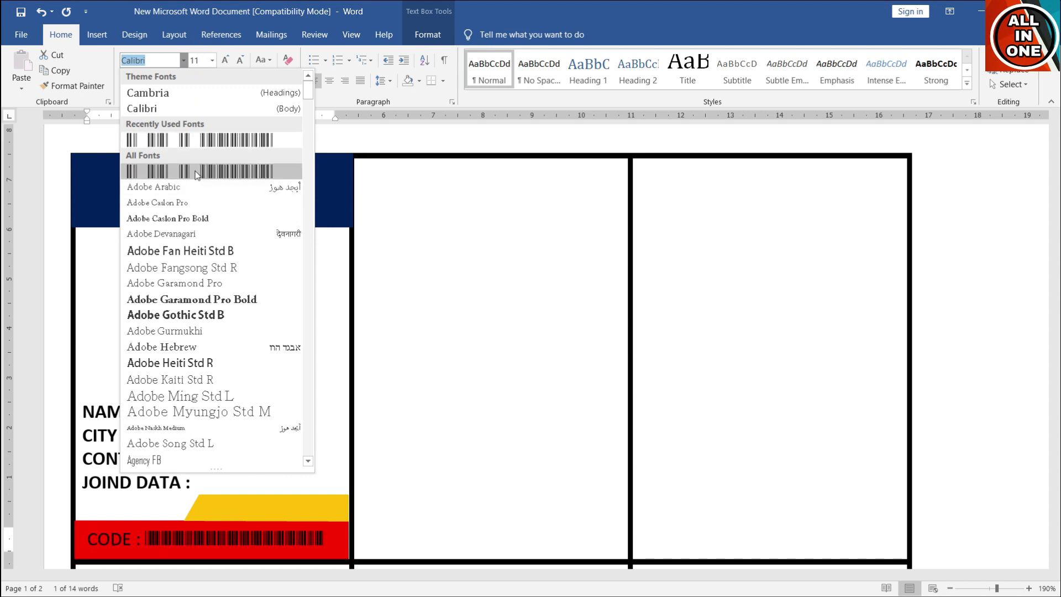
click(196, 171)
click(295, 539)
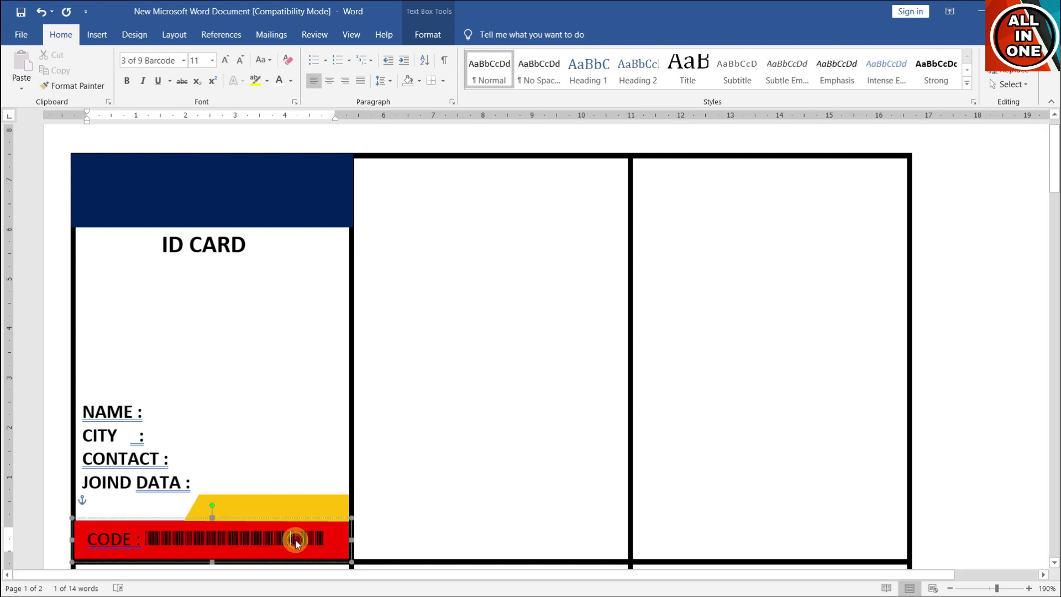
click(295, 512)
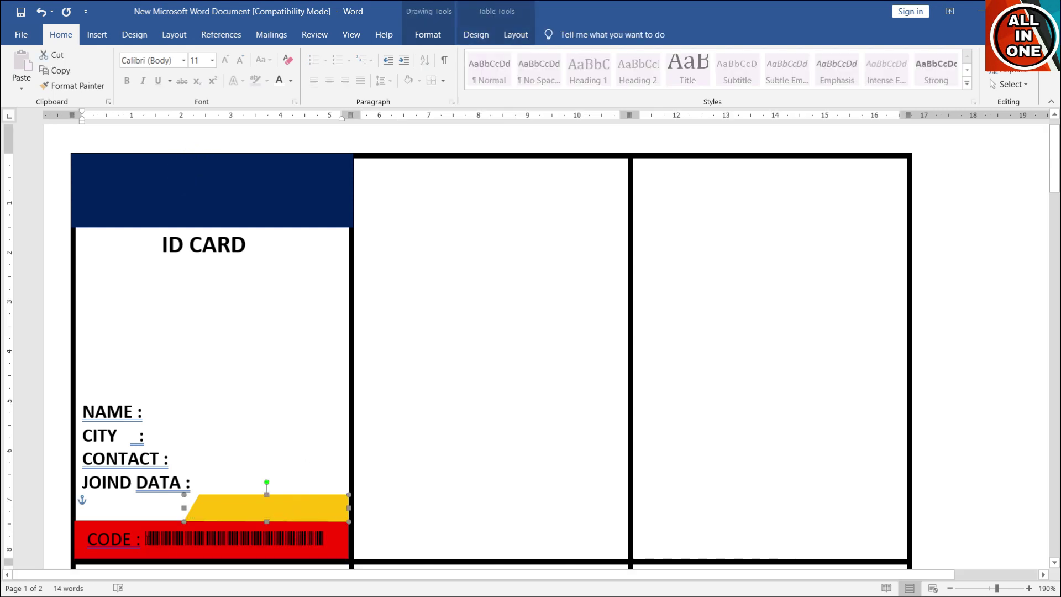
- Ignore the spelling flag on the word CODE, leaving the gold shape unchanged
click(111, 539)
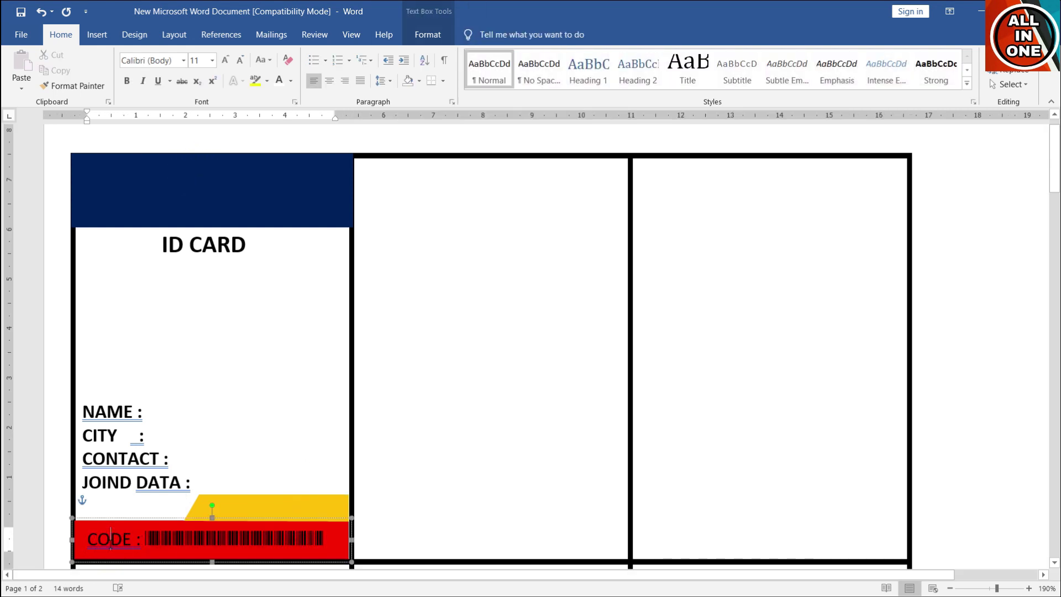
right_click(111, 538)
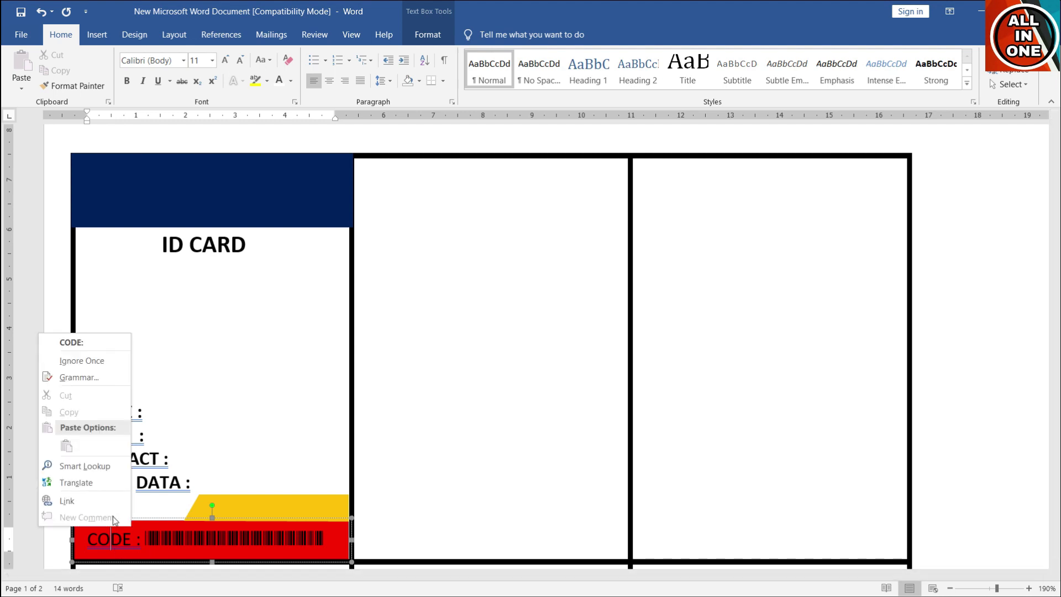
click(103, 360)
click(234, 500)
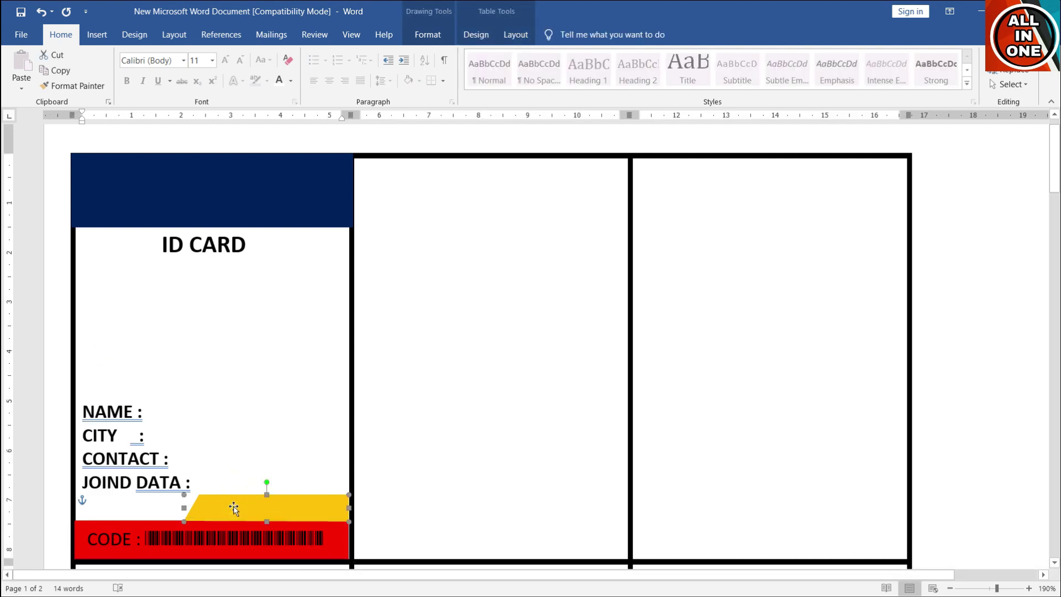
right_click(227, 515)
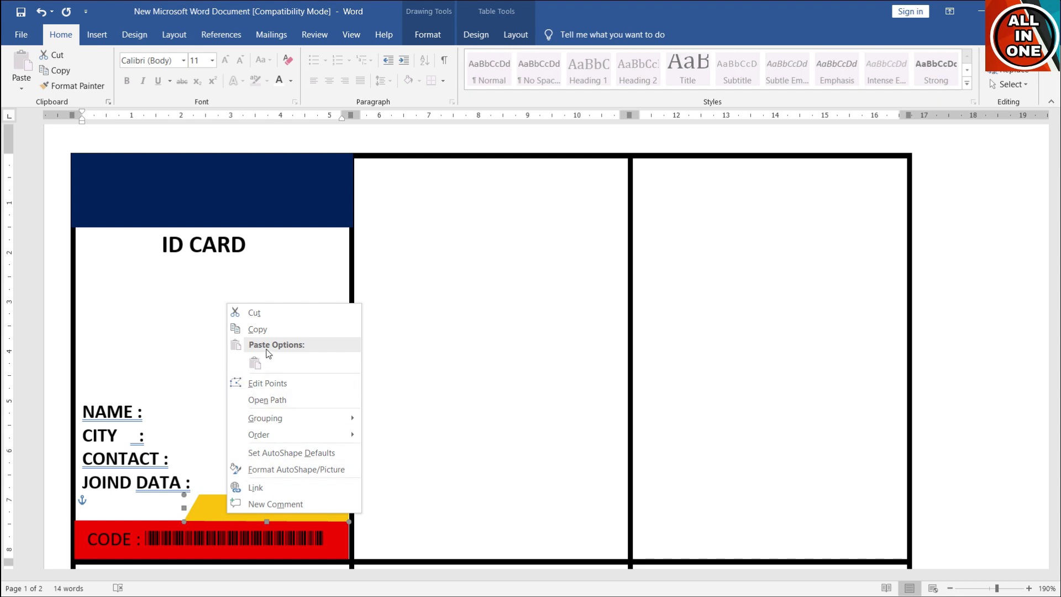
click(201, 507)
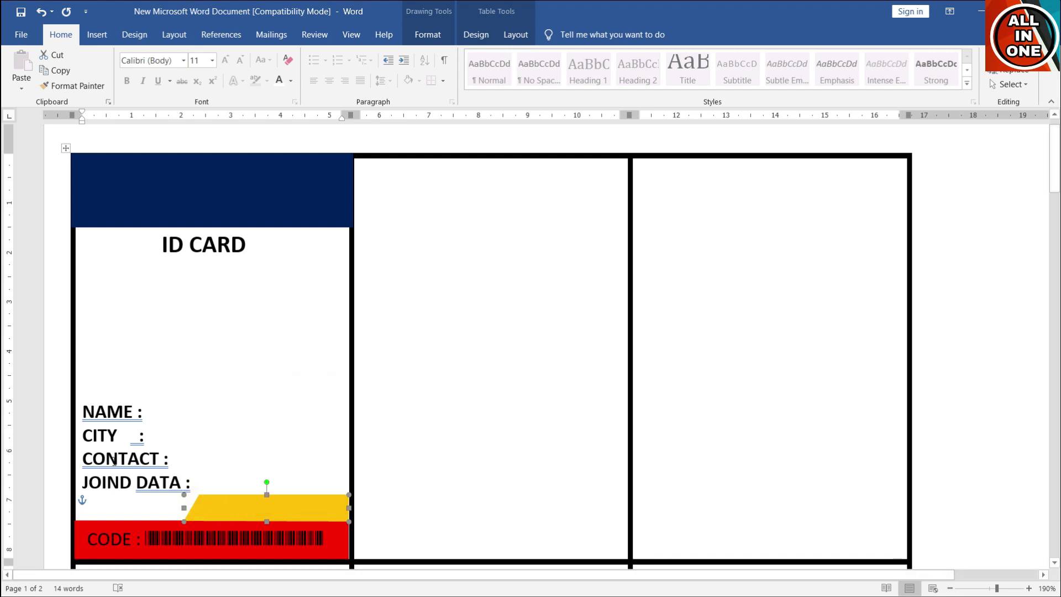
- Insert a 1x1 table below ID CARD and stretch it into a tall photo box
click(84, 412)
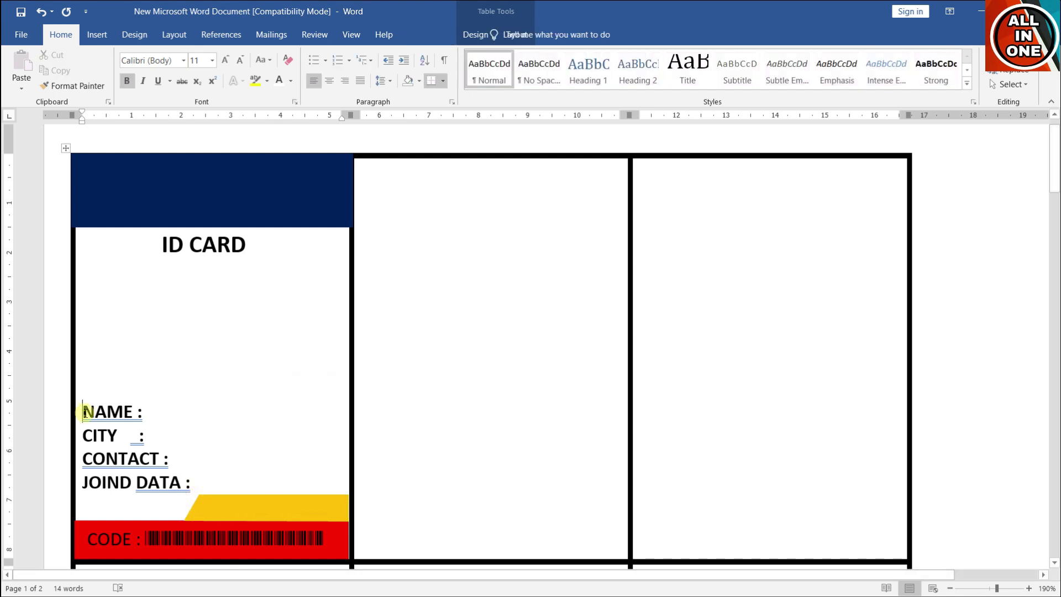
key(BackSpace)
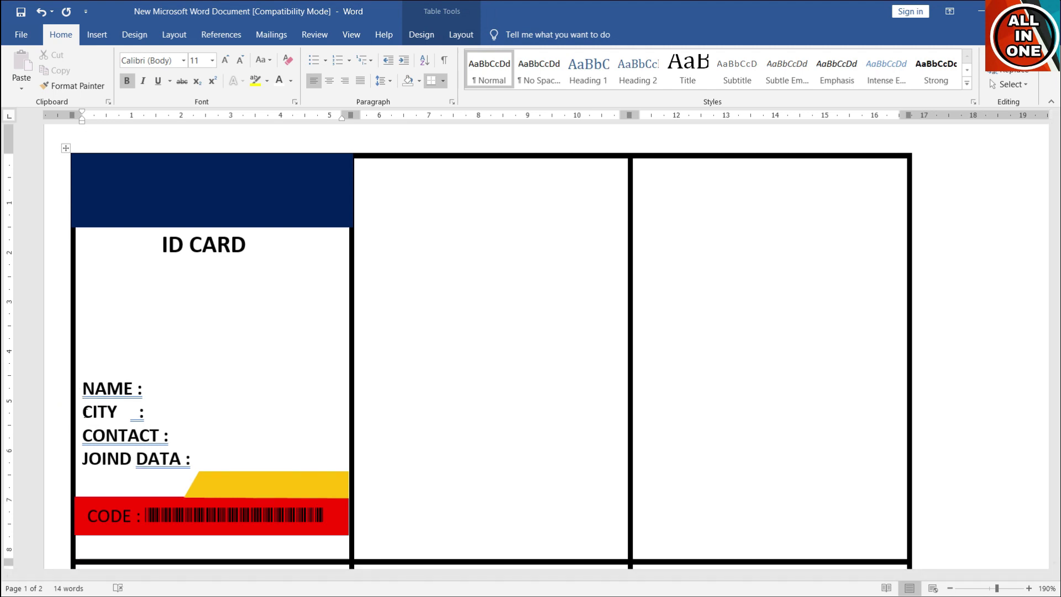
key(Return)
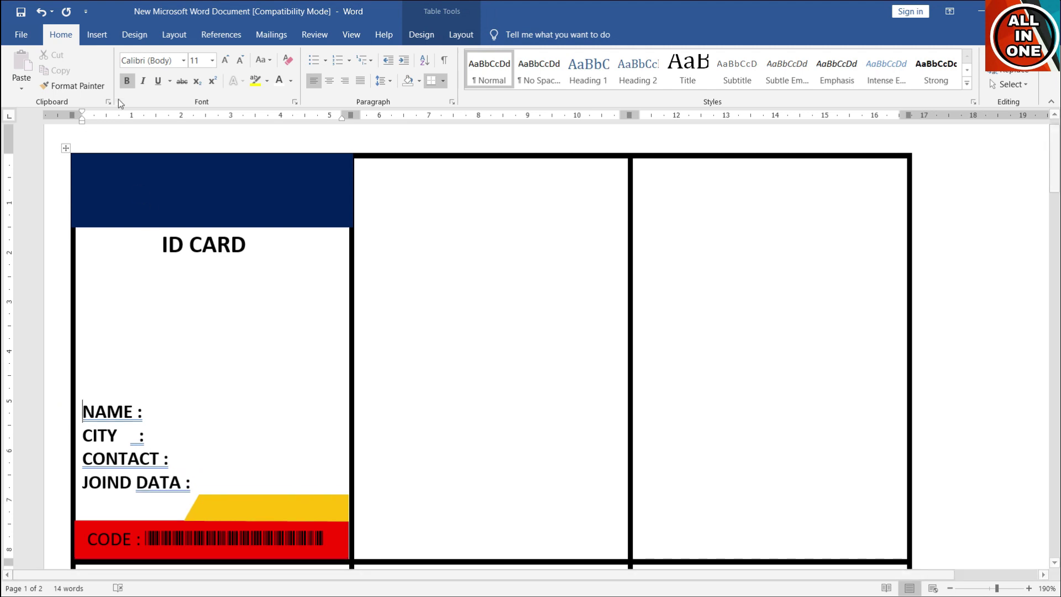
click(134, 34)
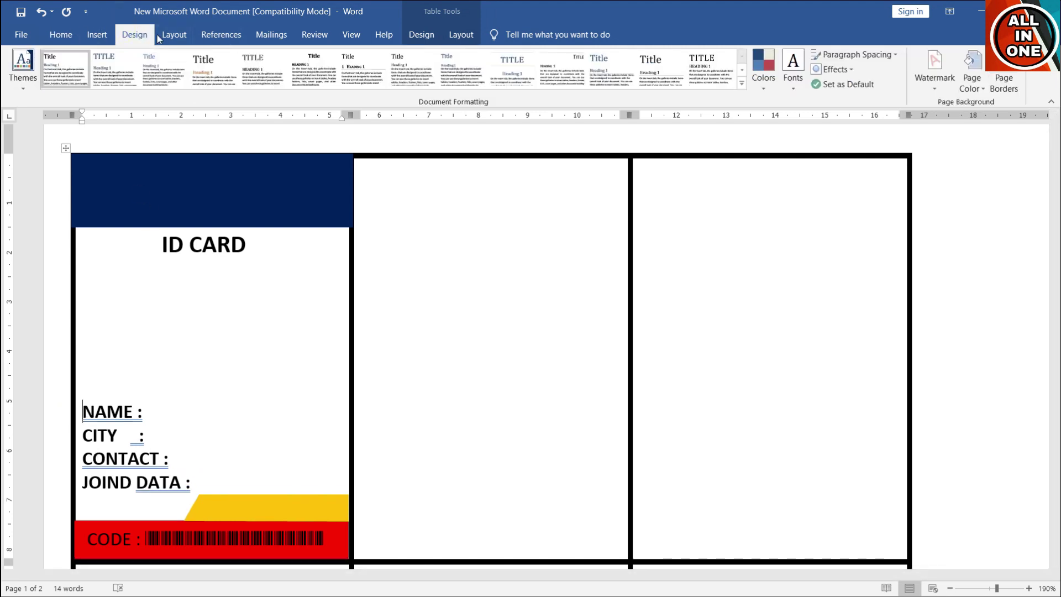
click(174, 34)
click(95, 32)
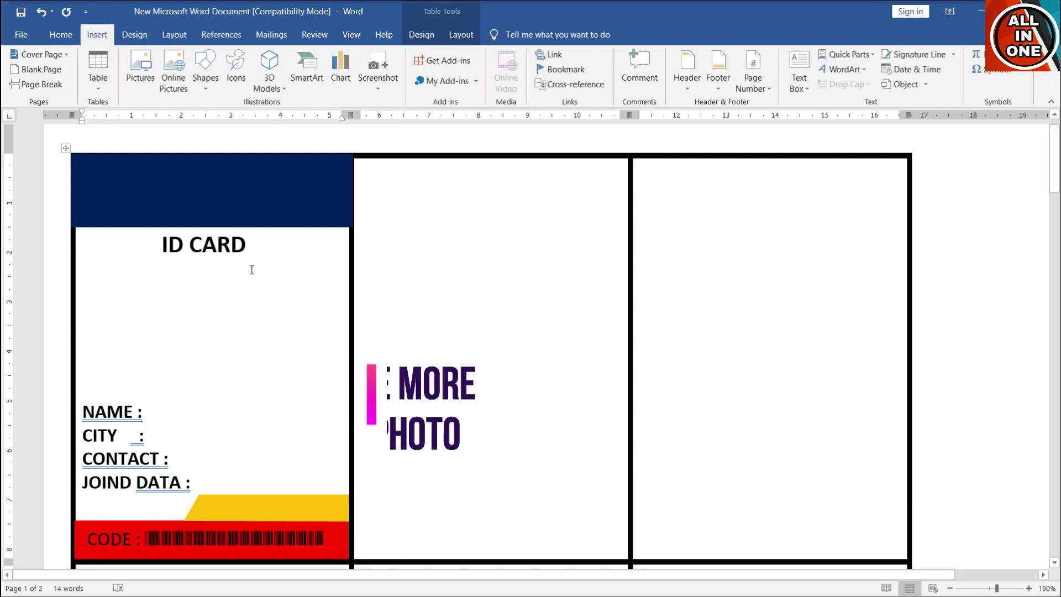
click(97, 86)
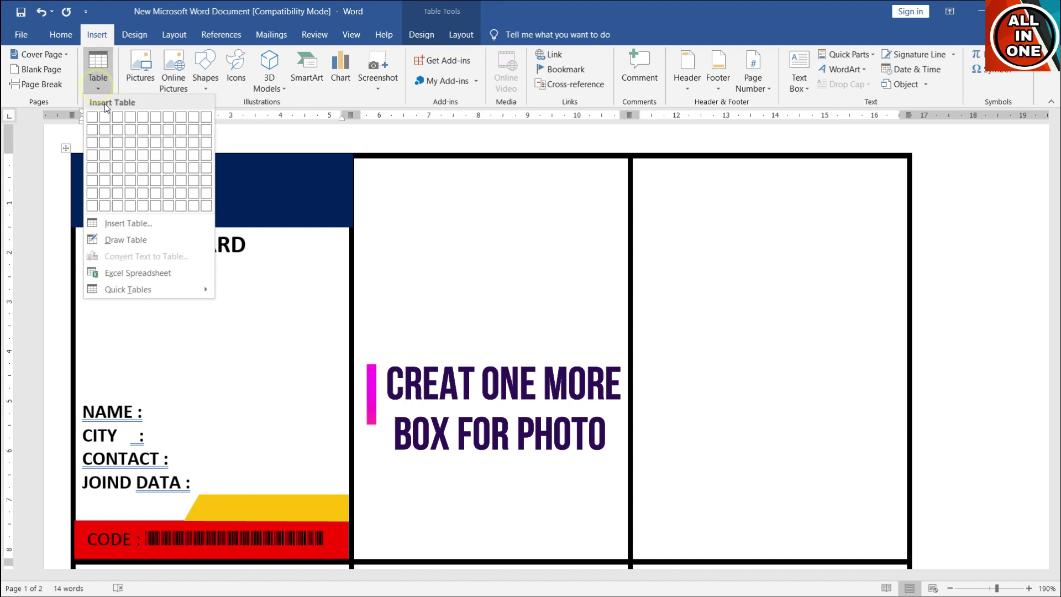
click(91, 120)
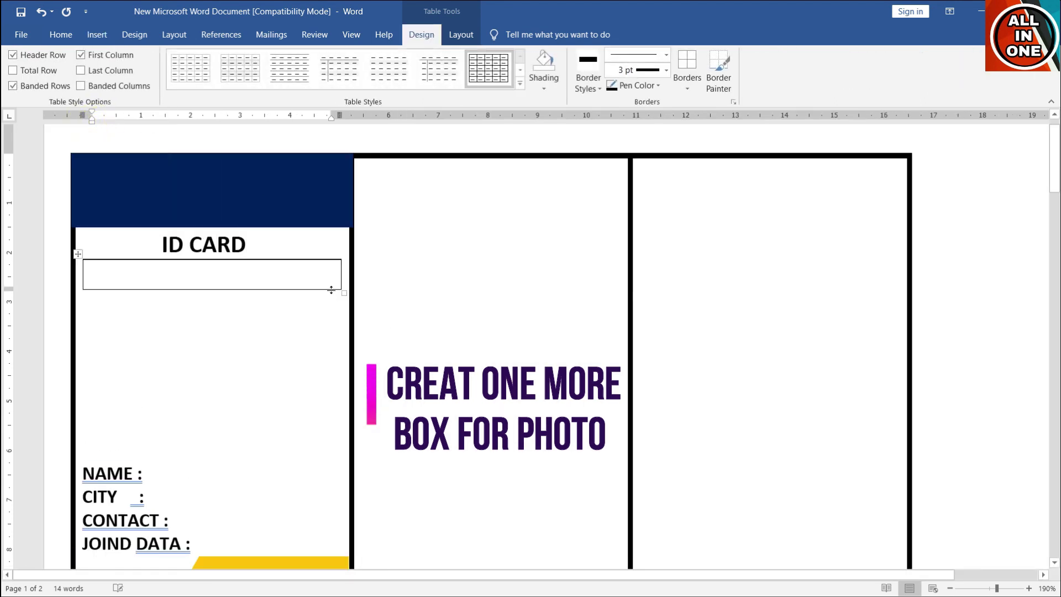
drag(343, 293, 263, 414)
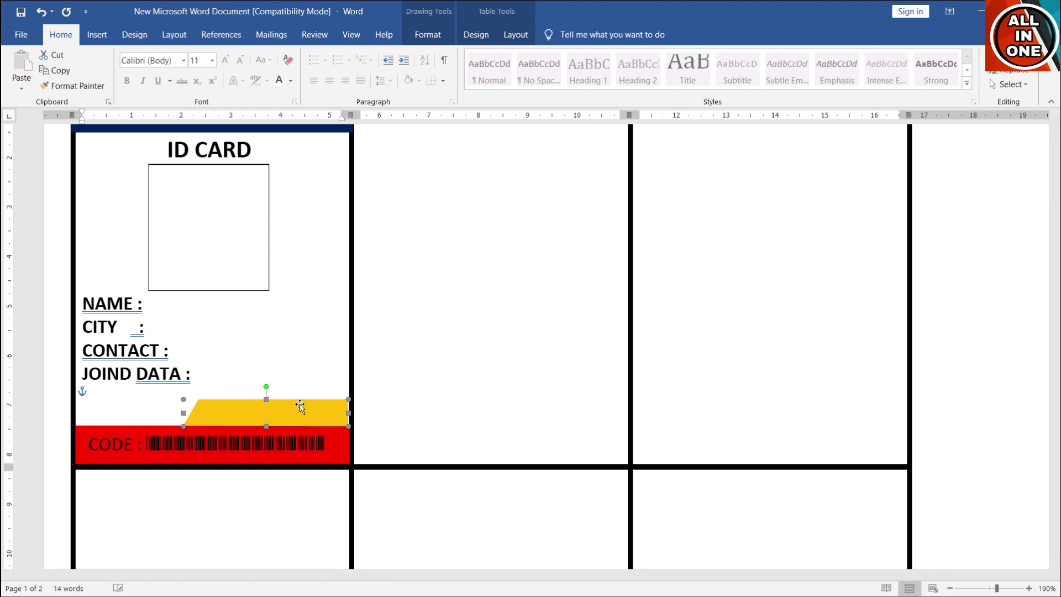
- Nudge the yellow shape slightly right, then select the blue header shape
key(Right)
click(165, 376)
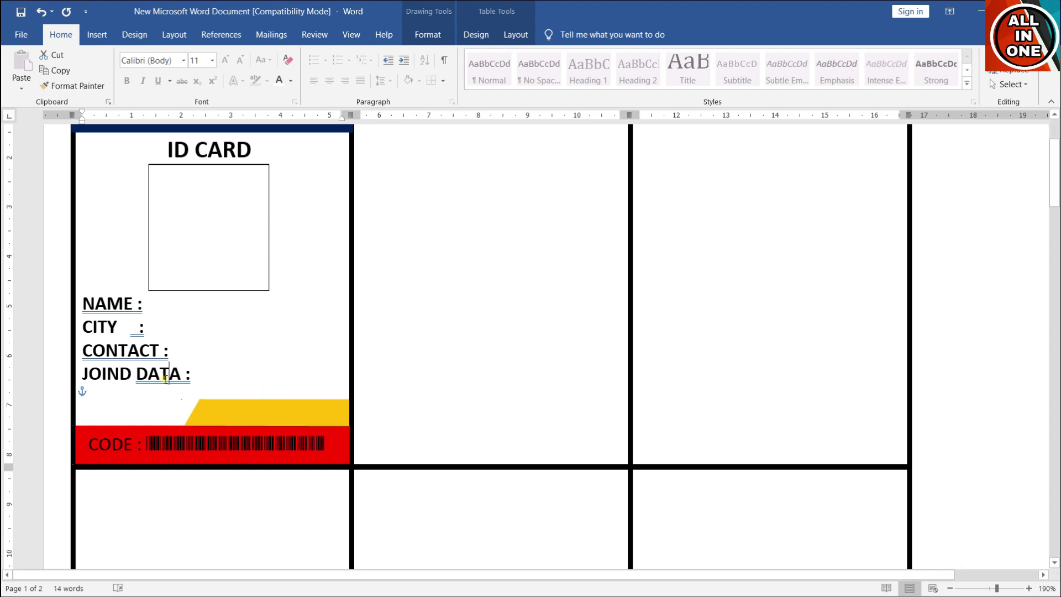
click(193, 379)
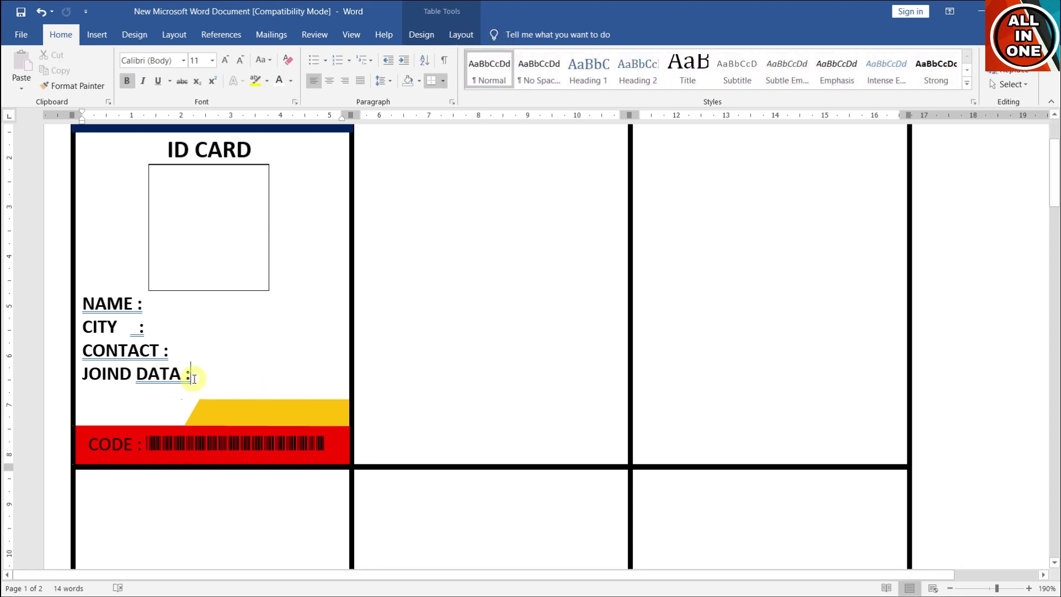
click(133, 324)
click(201, 380)
scroll(296, 207, up, 2)
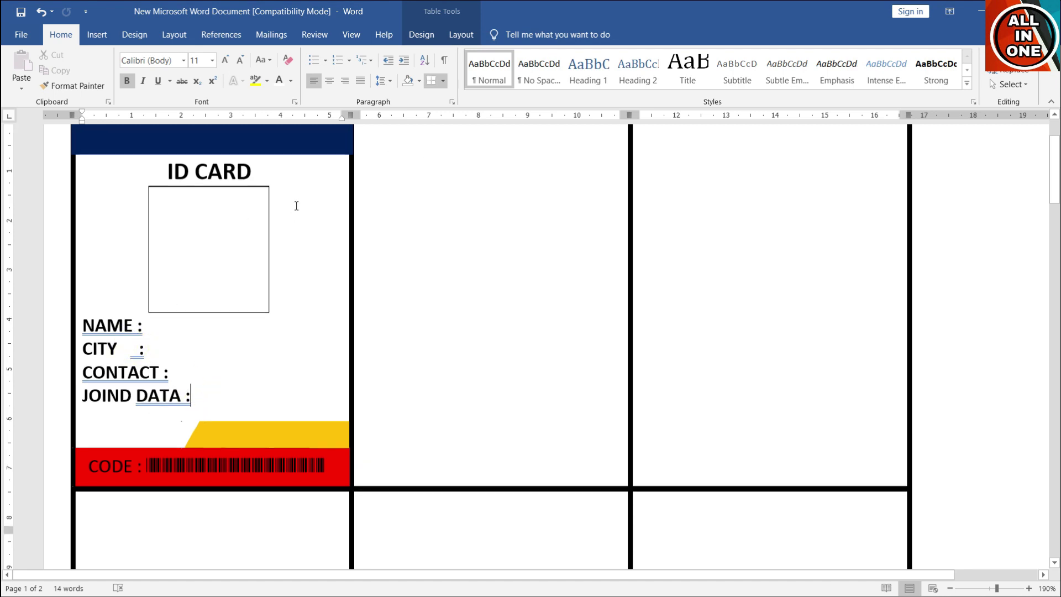
click(195, 221)
- Type 'ALL IN ONE' inside the blue header shape and grow it to 24 pt
right_click(195, 221)
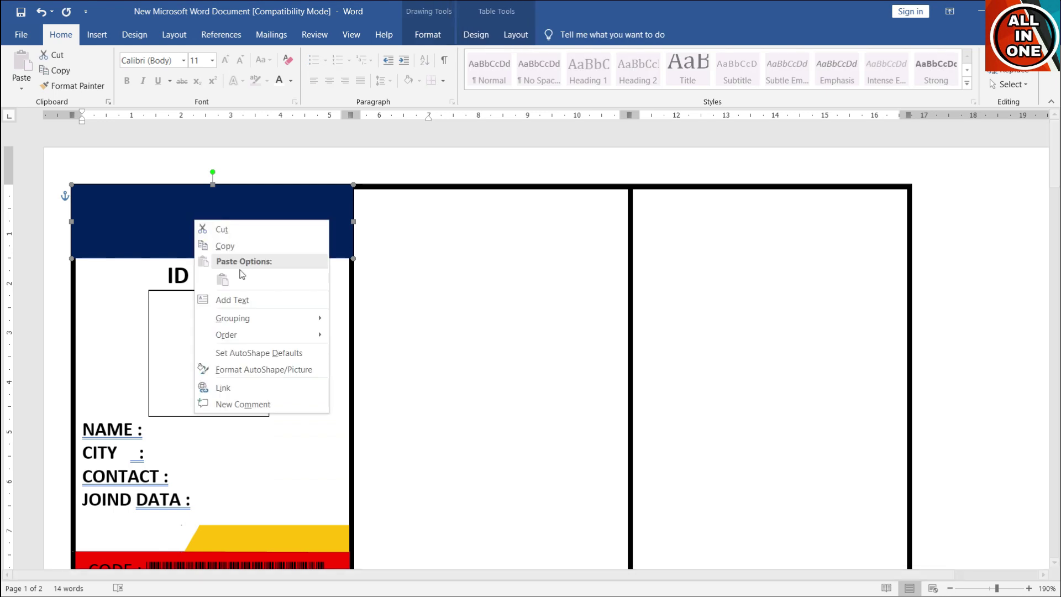
click(248, 299)
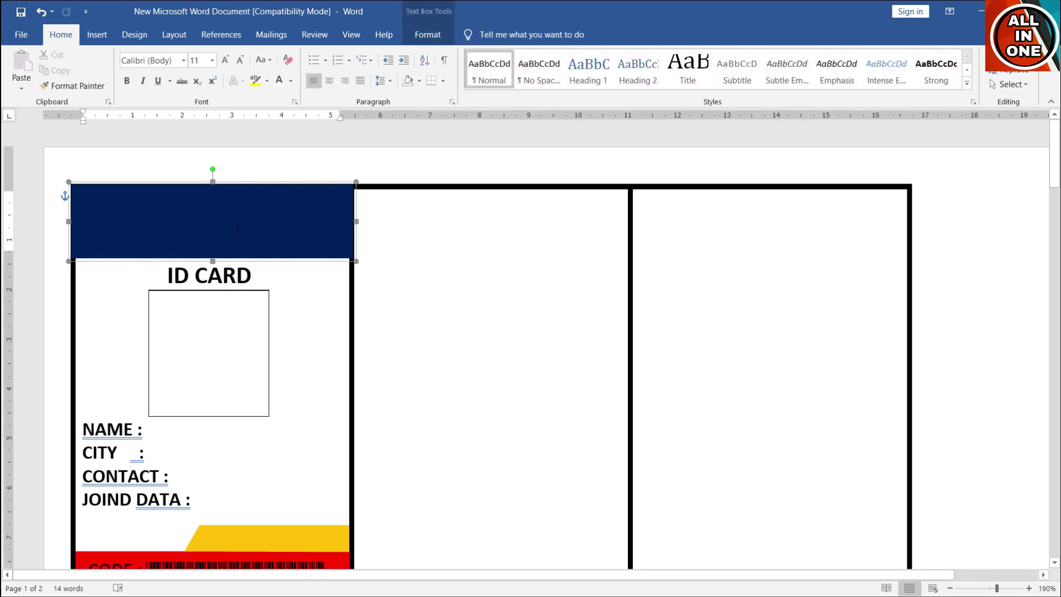
text(ALL I)
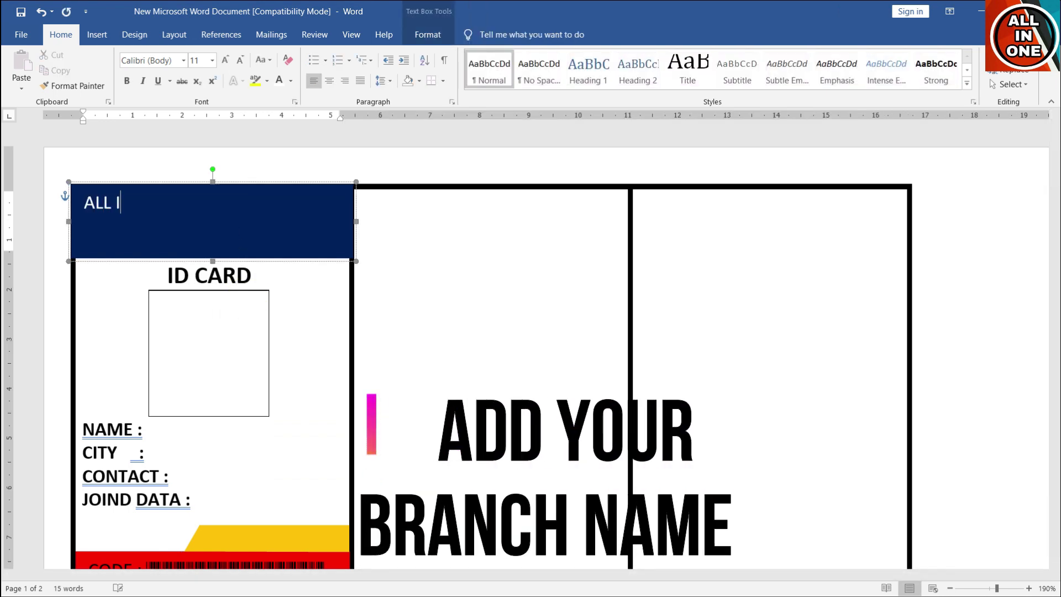
text(N ONE)
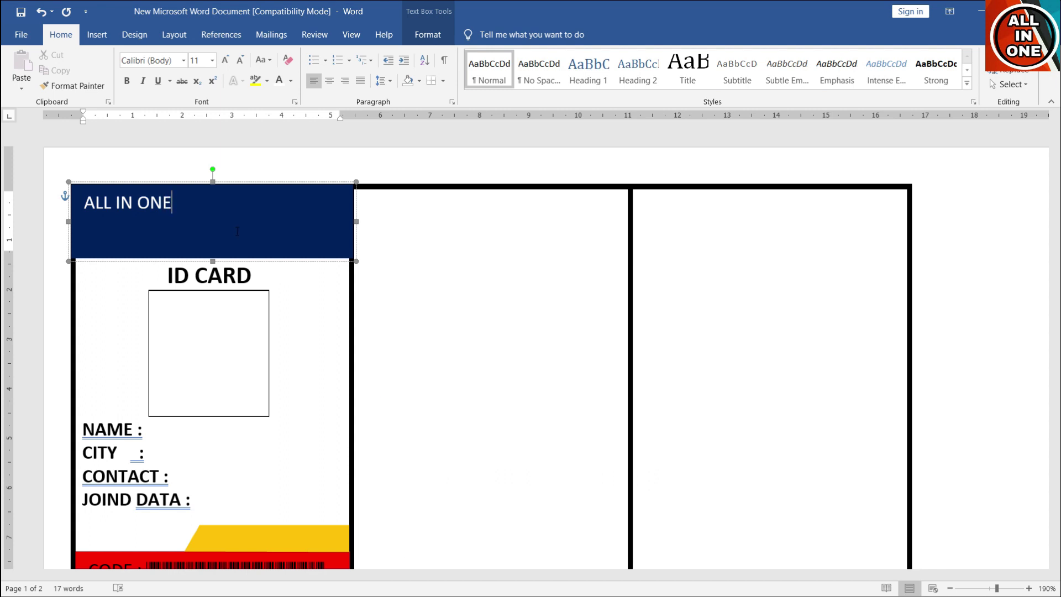
key(shift+Left)
key(shift+Left)
key(shift+Left)
key(shift+Left)
key(shift+Left)
key(shift+Left)
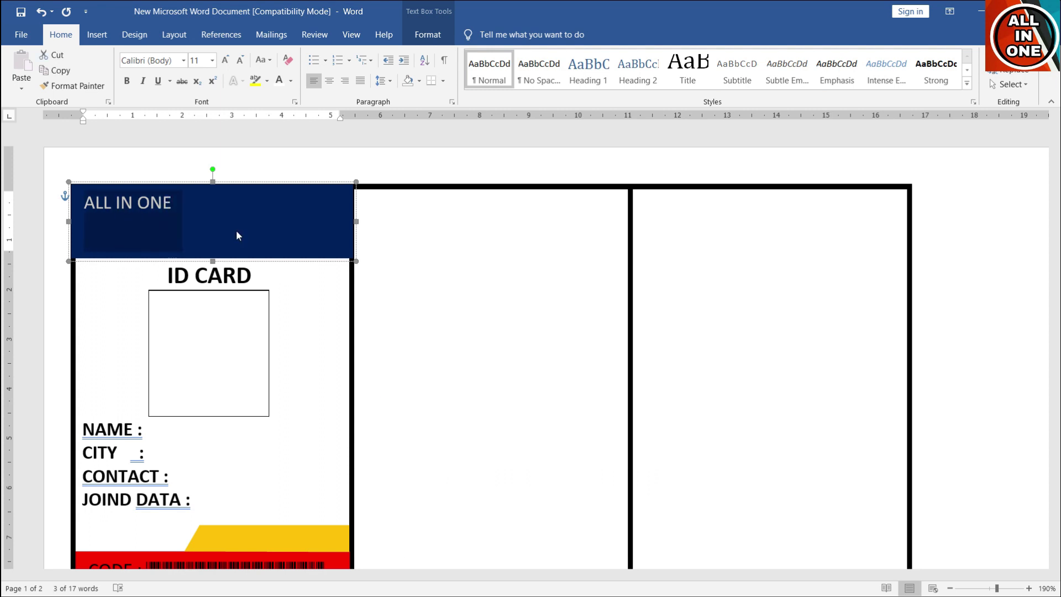
click(224, 59)
click(224, 59)
click(225, 59)
click(225, 60)
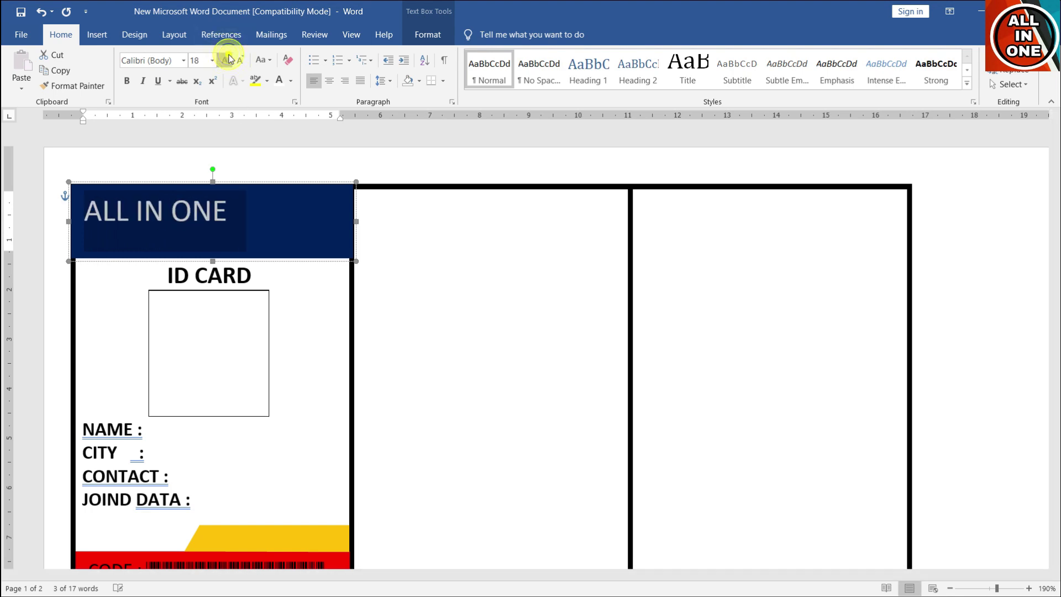
click(226, 59)
click(226, 59)
click(226, 59)
click(110, 220)
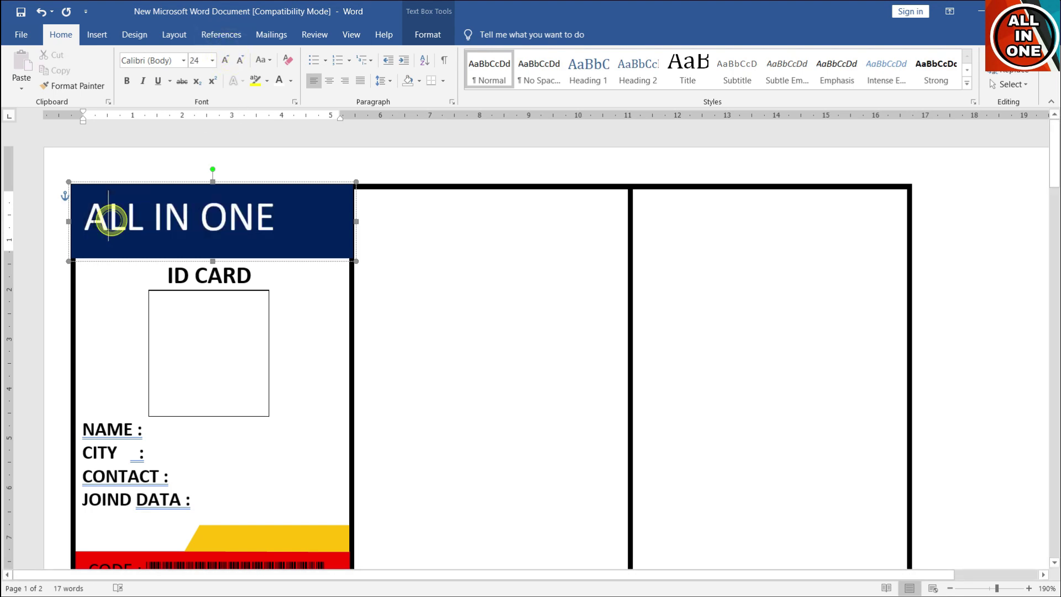
click(84, 220)
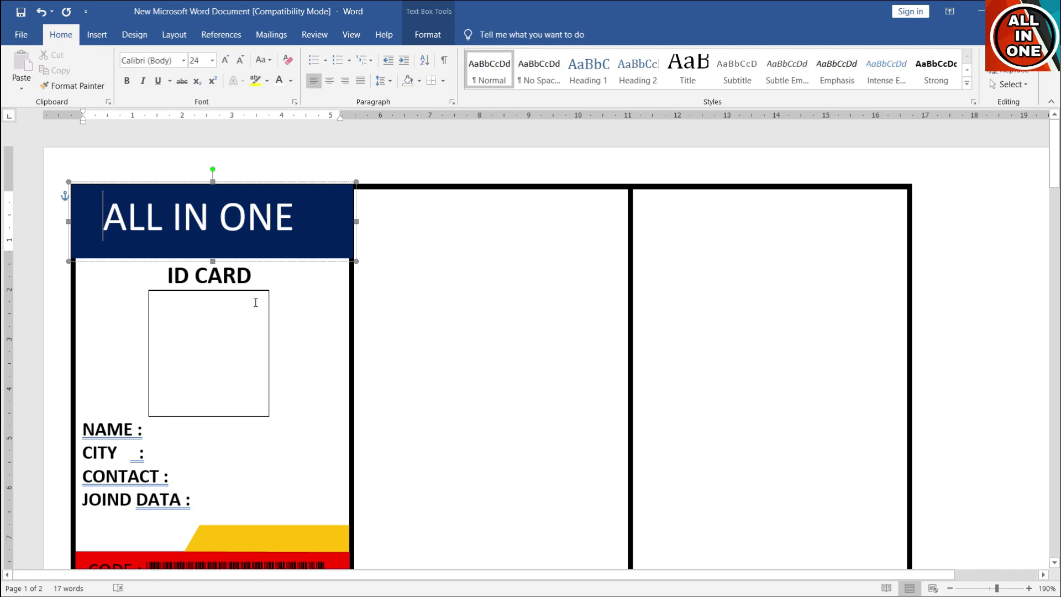
click(280, 305)
scroll(175, 299, down, 3)
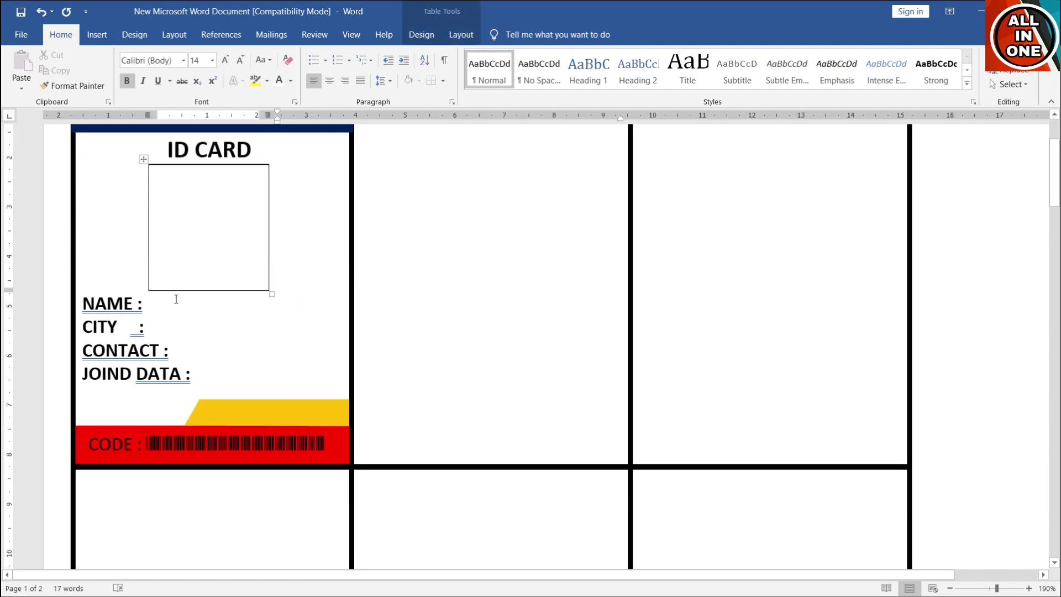
scroll(323, 338, up, 3)
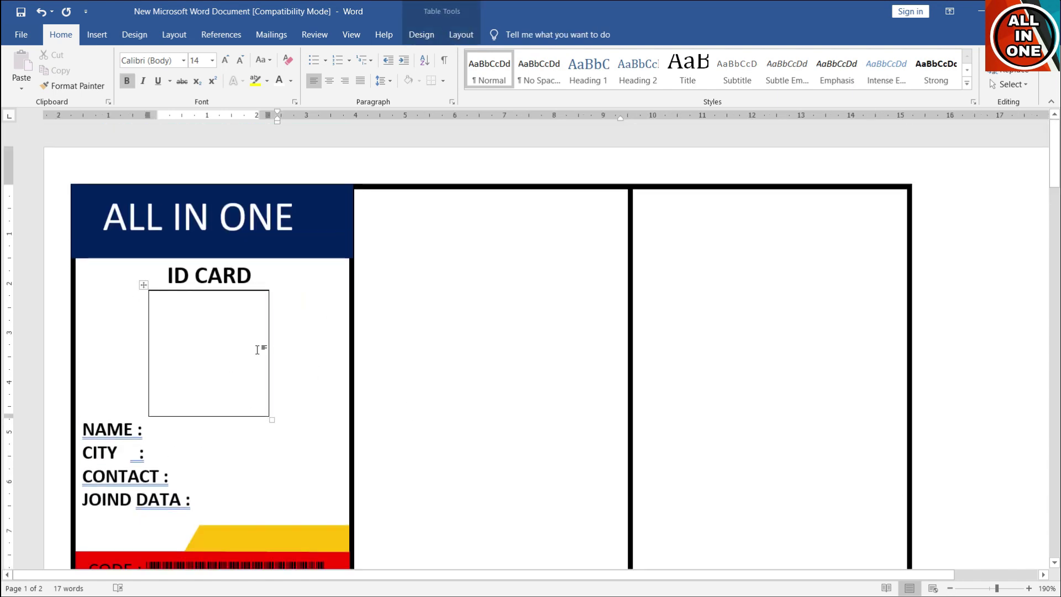
- Start a Labels mail merge, confirming Label Options and the document-clearing warning
click(264, 35)
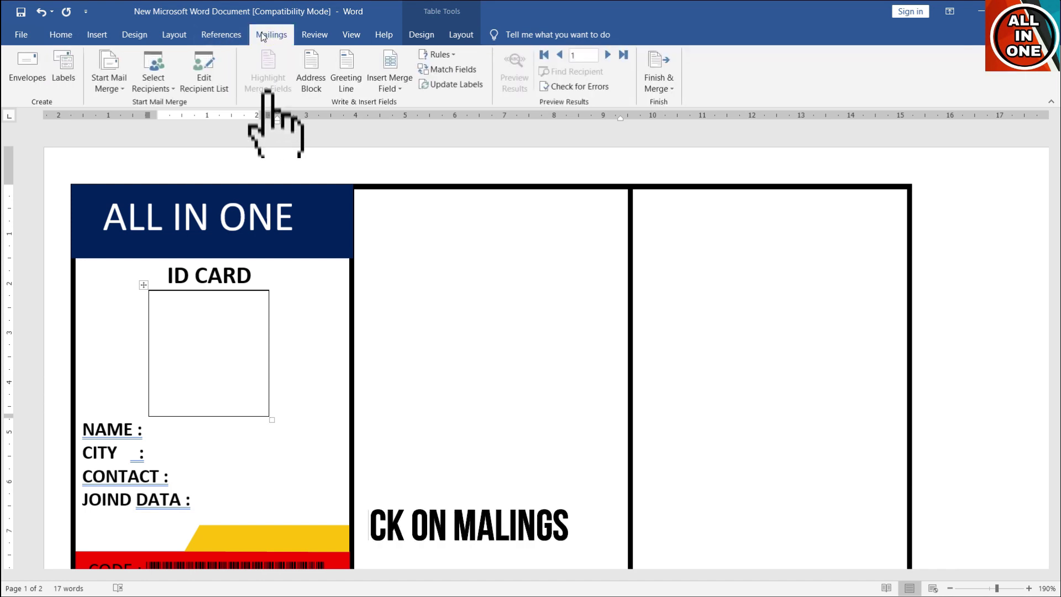
double_click(264, 35)
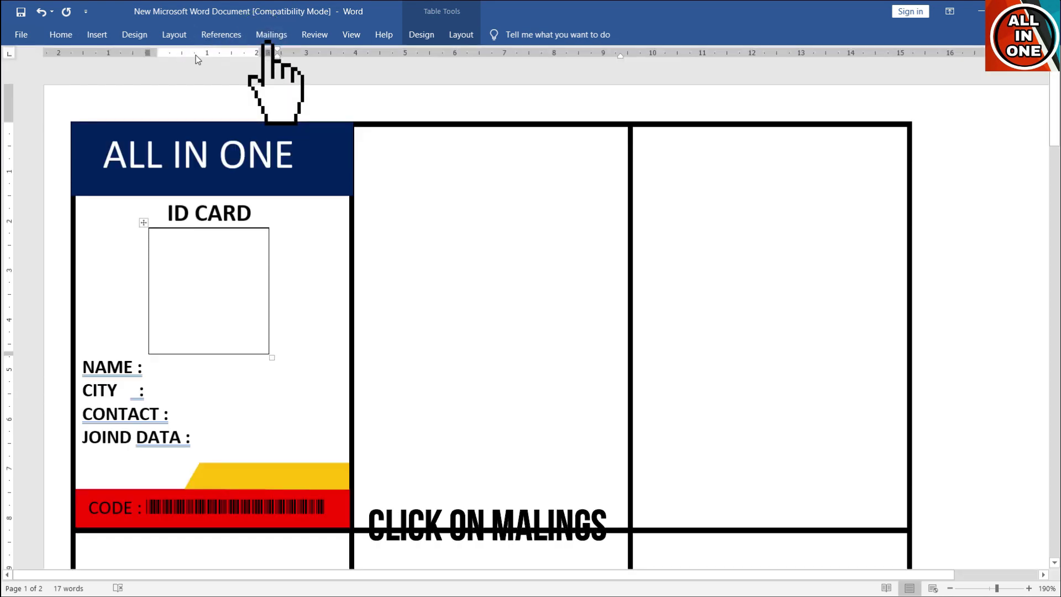
click(271, 36)
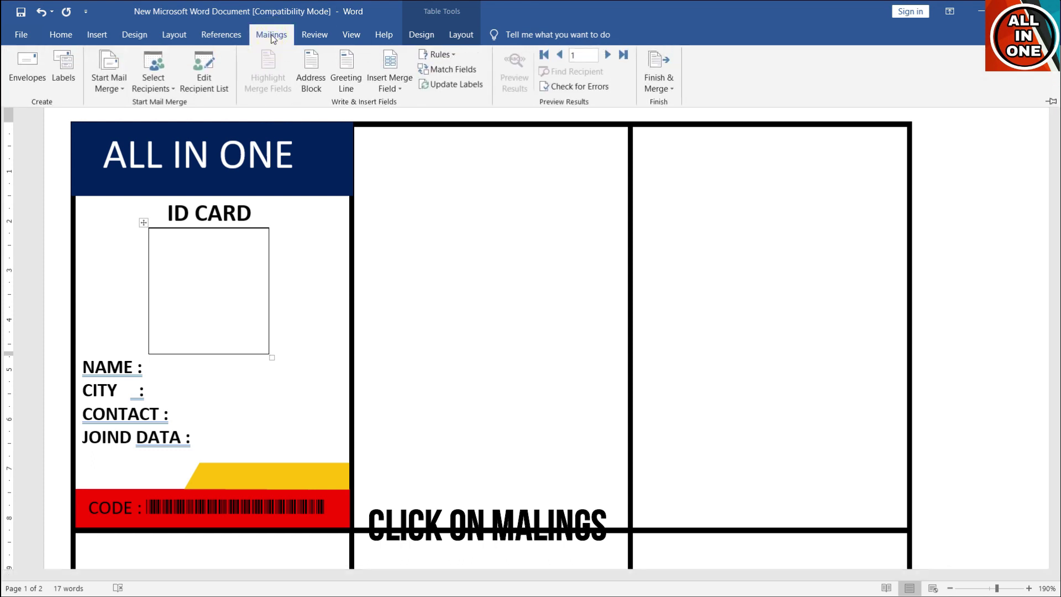
double_click(263, 36)
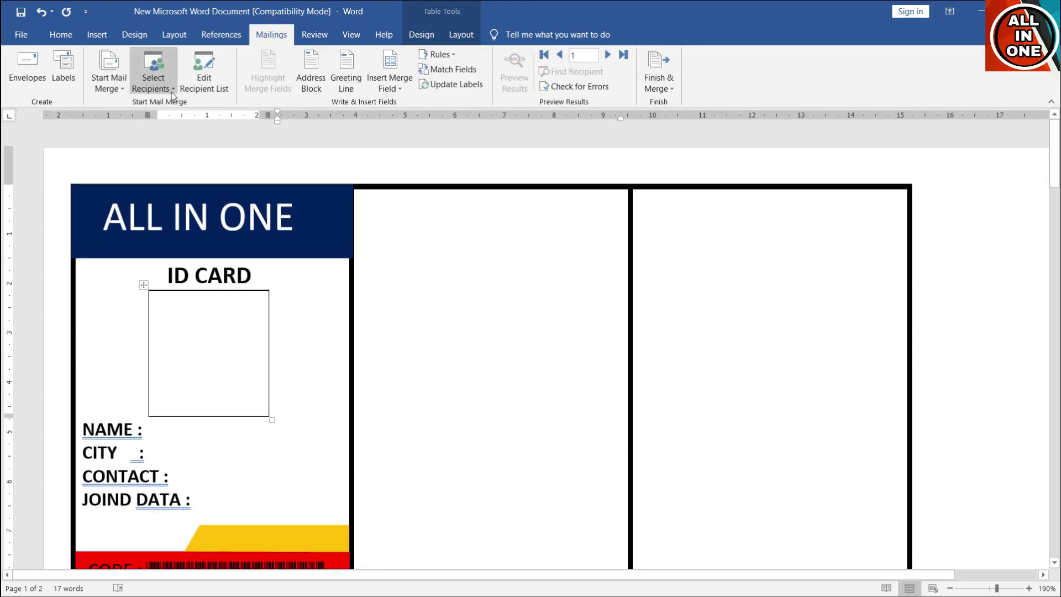
click(121, 86)
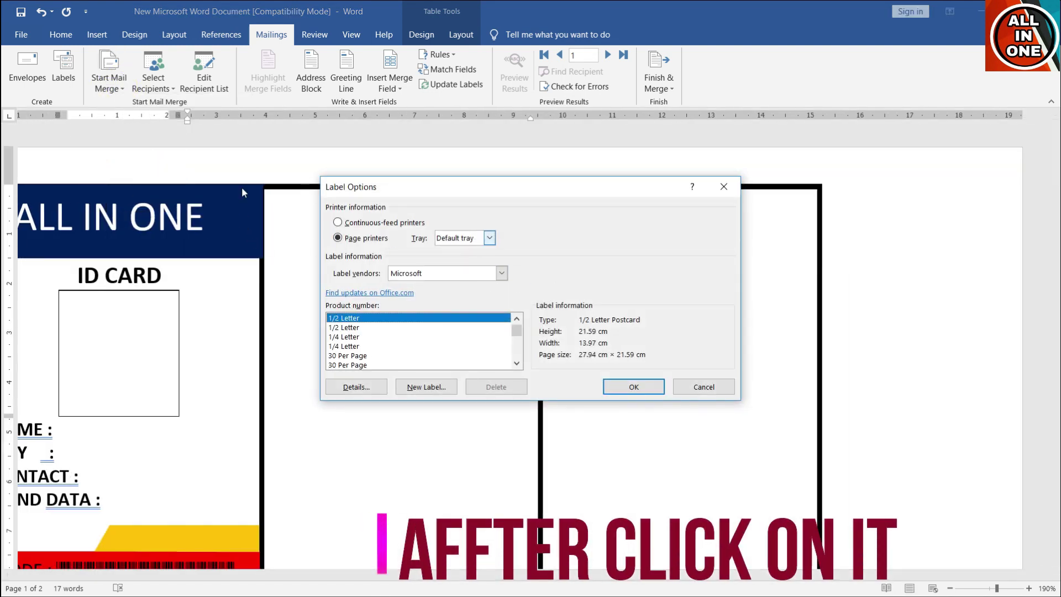
click(639, 393)
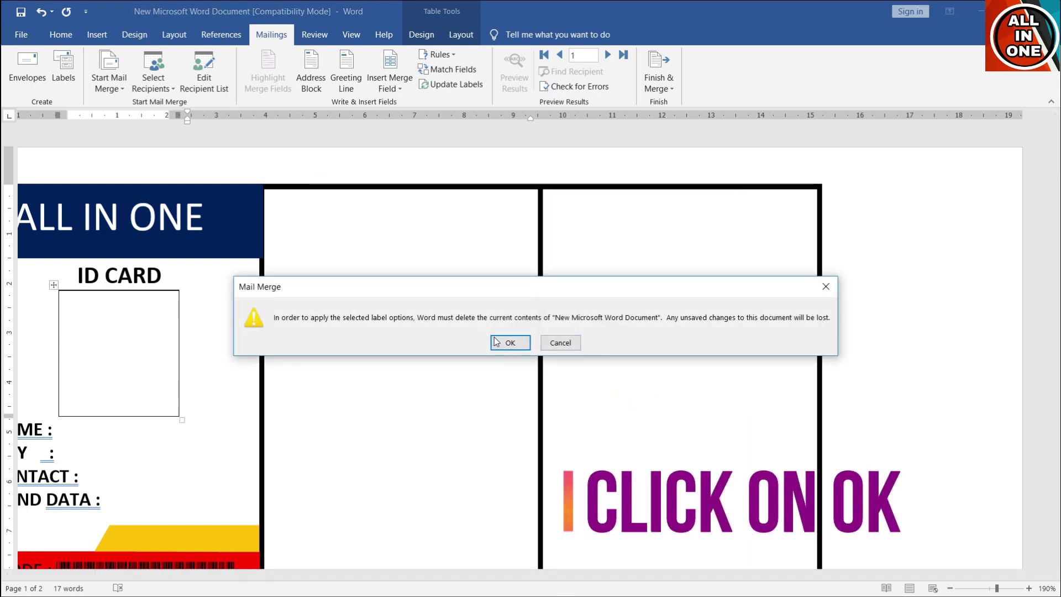
click(495, 341)
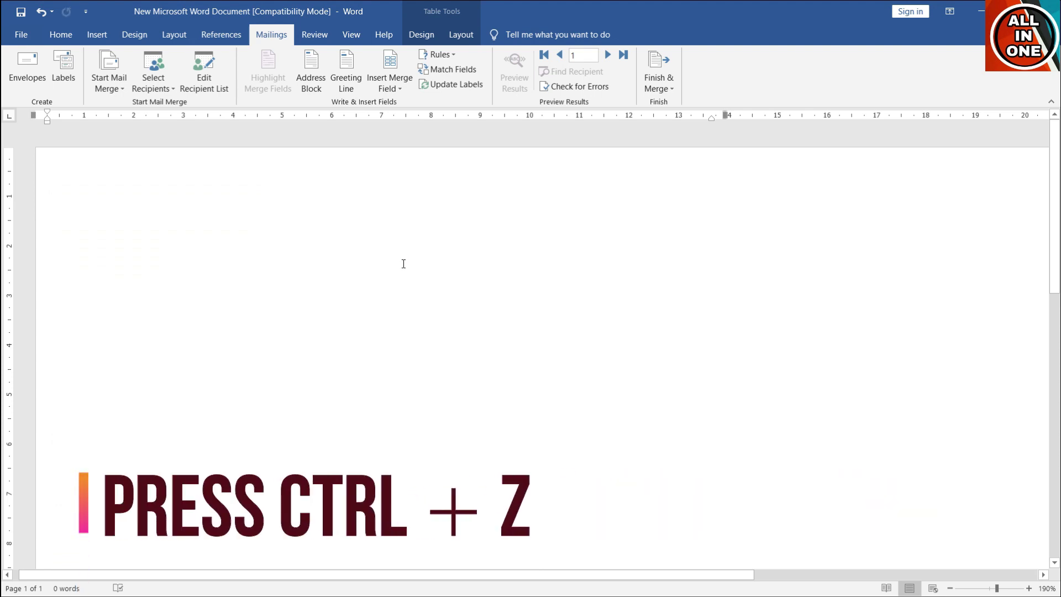
- Undo the clearing to restore the ID card, then update labels to repeat it
key(ctrl+z)
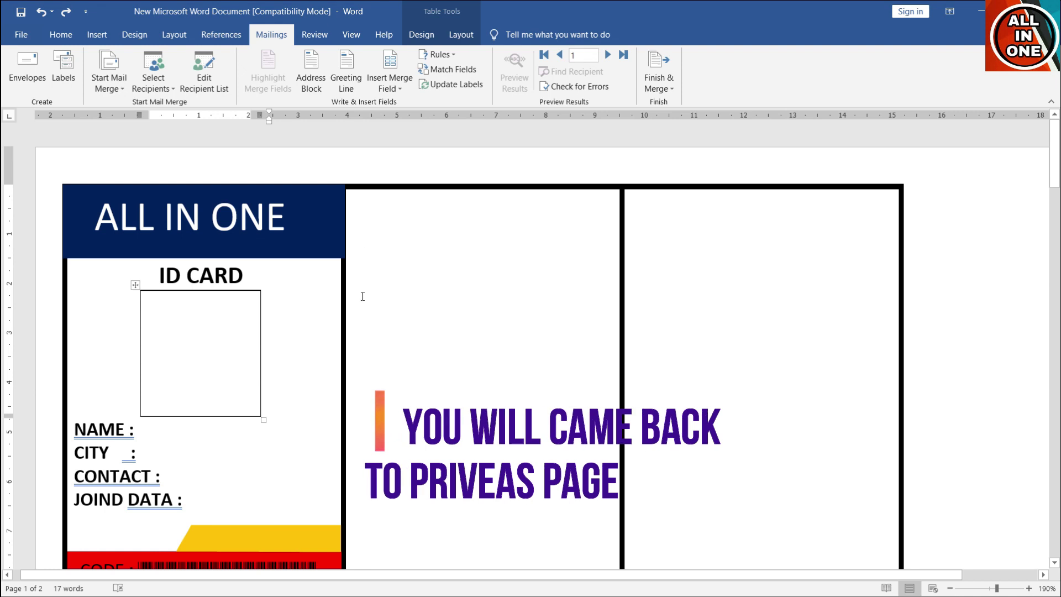
scroll(420, 298, down, 3)
scroll(391, 286, up, 1)
scroll(379, 212, up, 1)
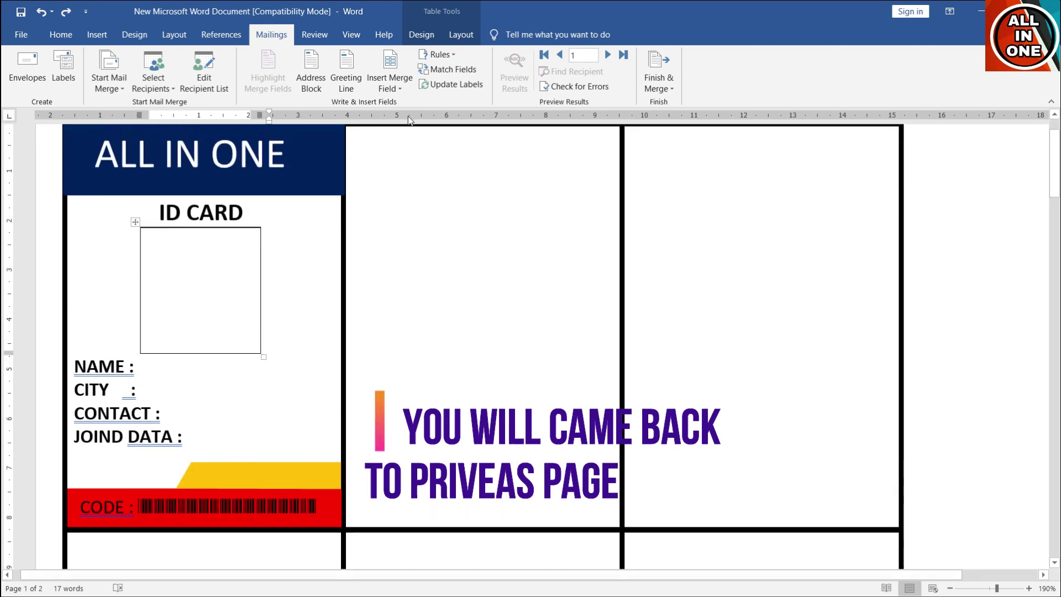
click(441, 85)
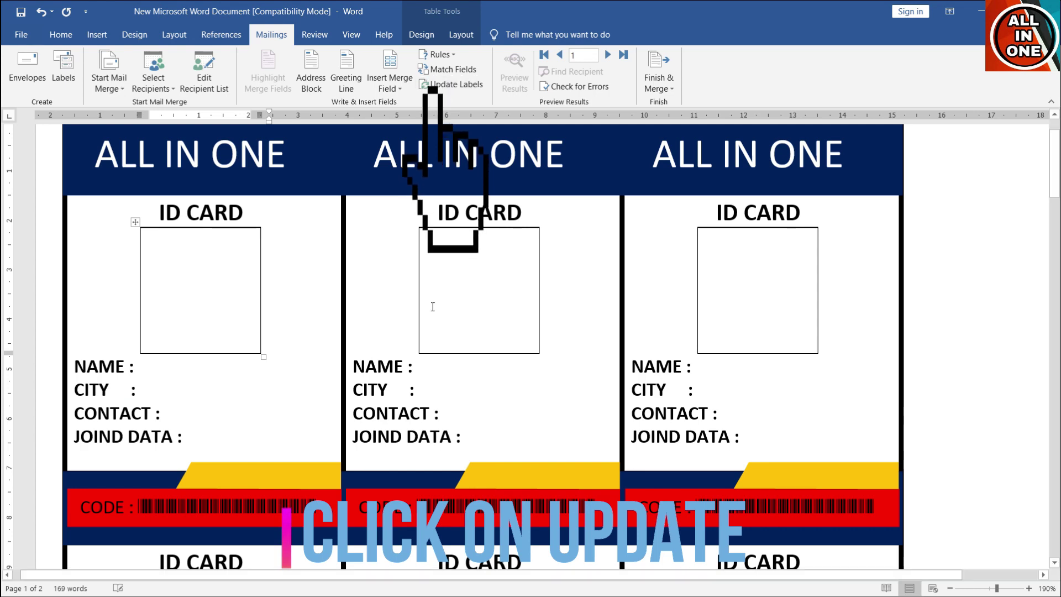
- Check the repeated cards further down the sheet, then minimize Word
scroll(429, 303, down, 5)
scroll(303, 334, down, 2)
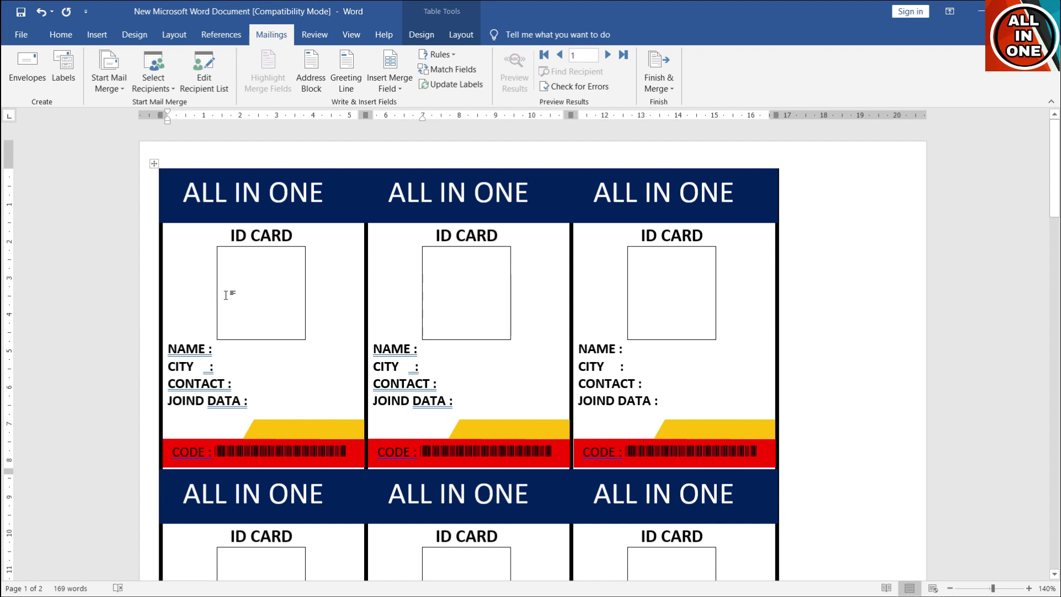
click(233, 351)
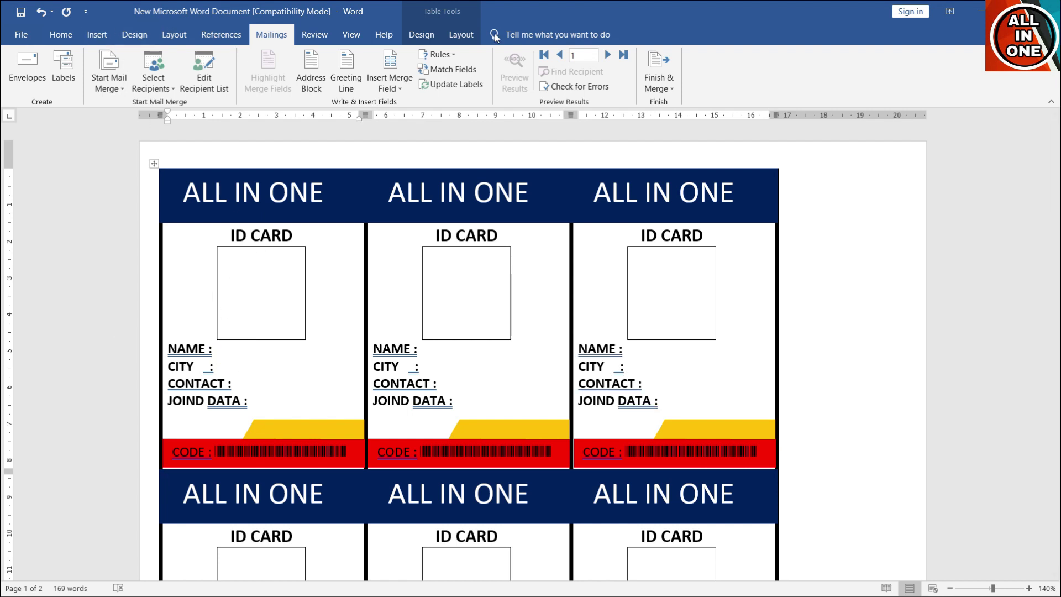
click(982, 17)
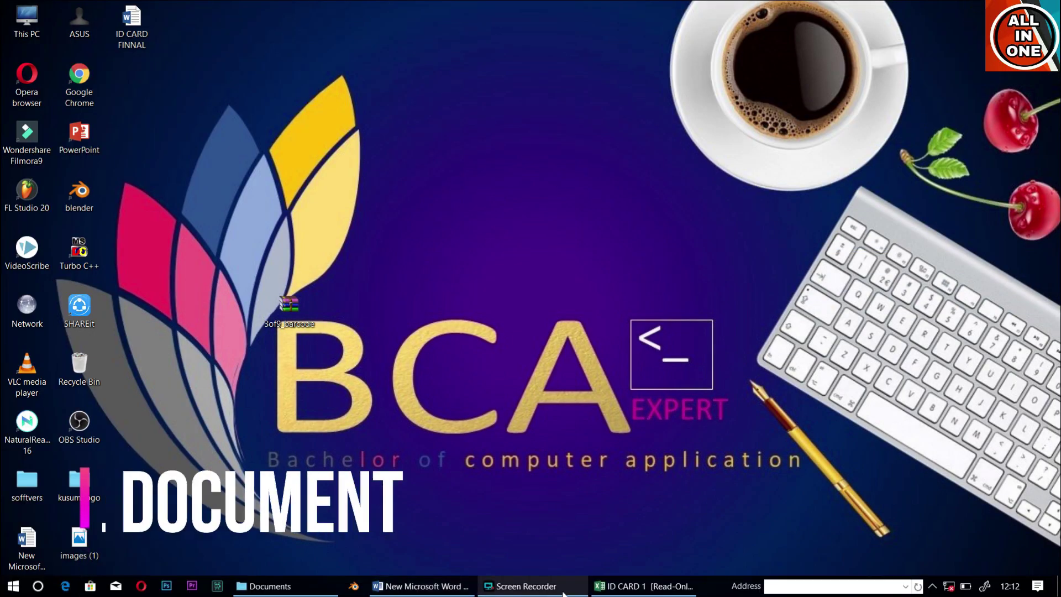
- Bring up the ID CARD 1 workbook and select the employee table A1:G11
click(667, 588)
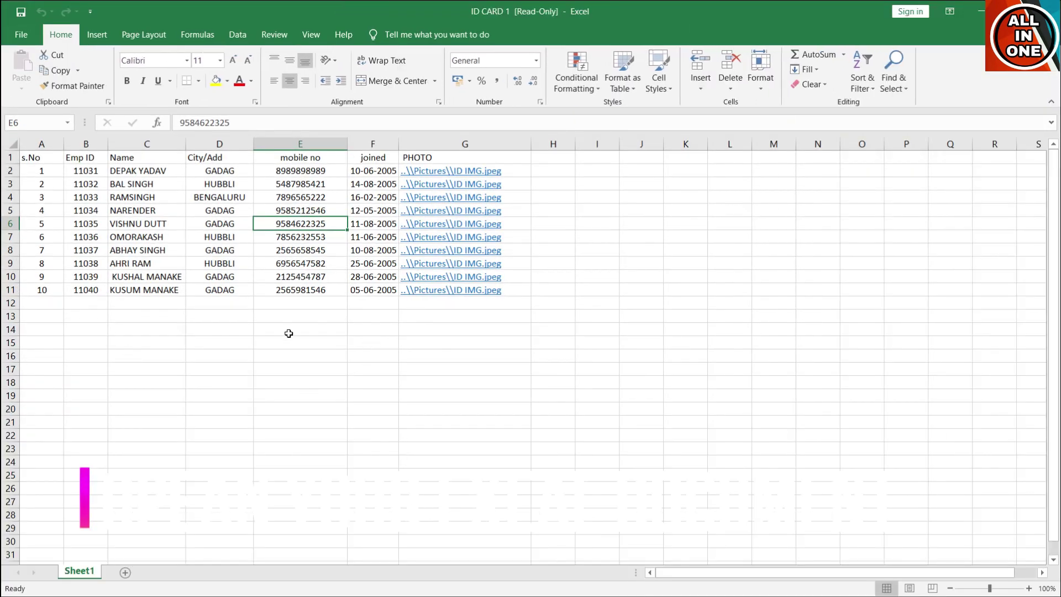
click(247, 330)
drag(43, 157, 541, 356)
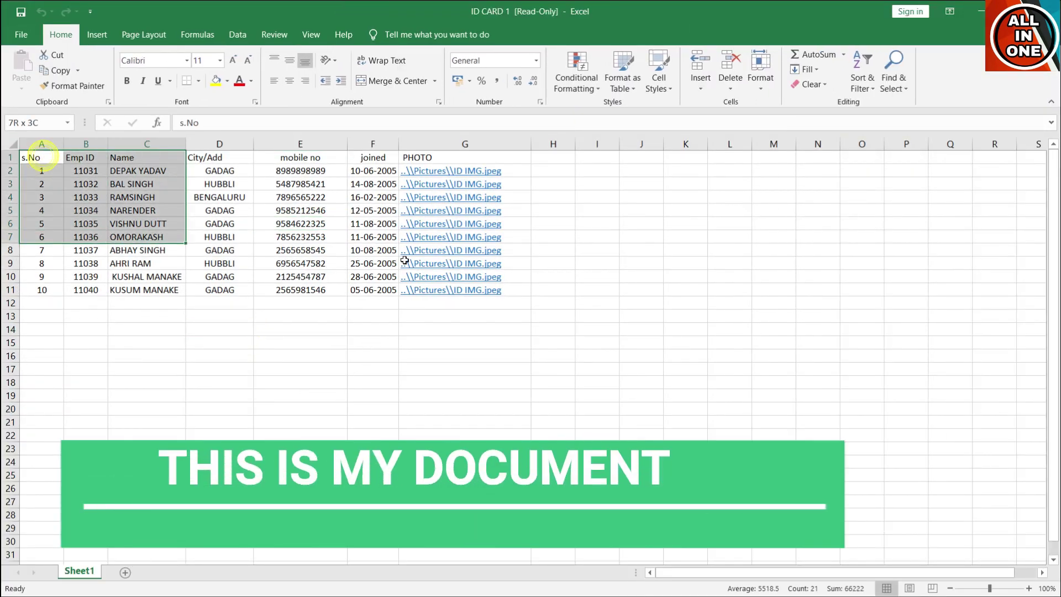
click(251, 425)
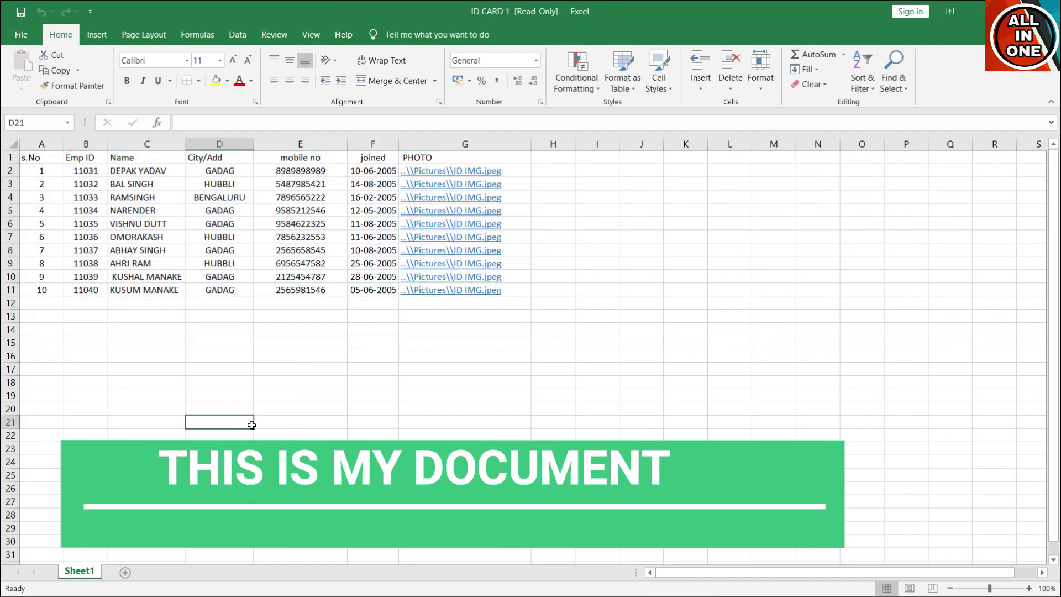
drag(48, 161, 465, 296)
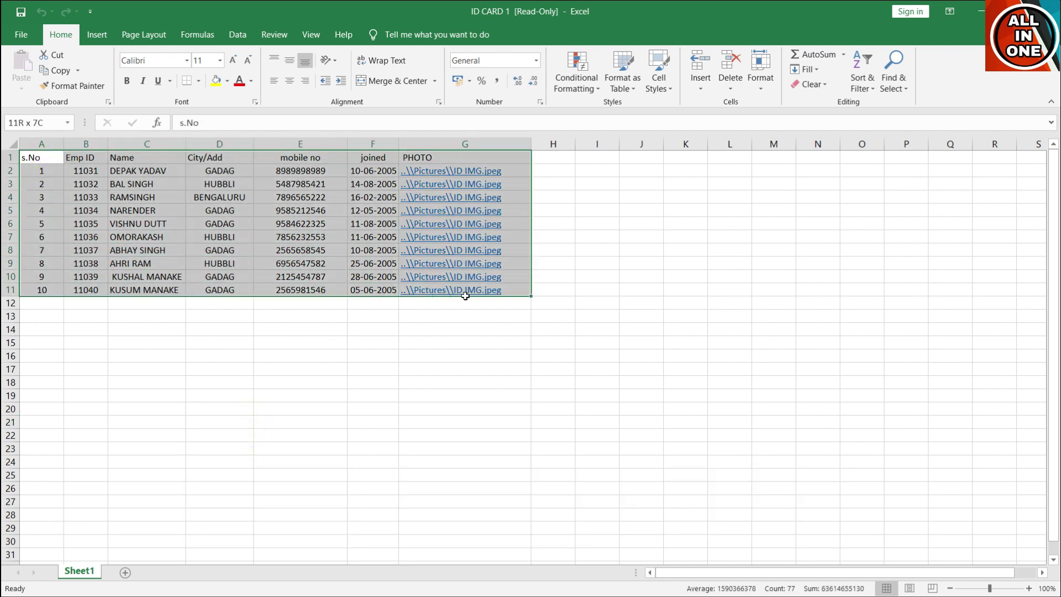
click(452, 366)
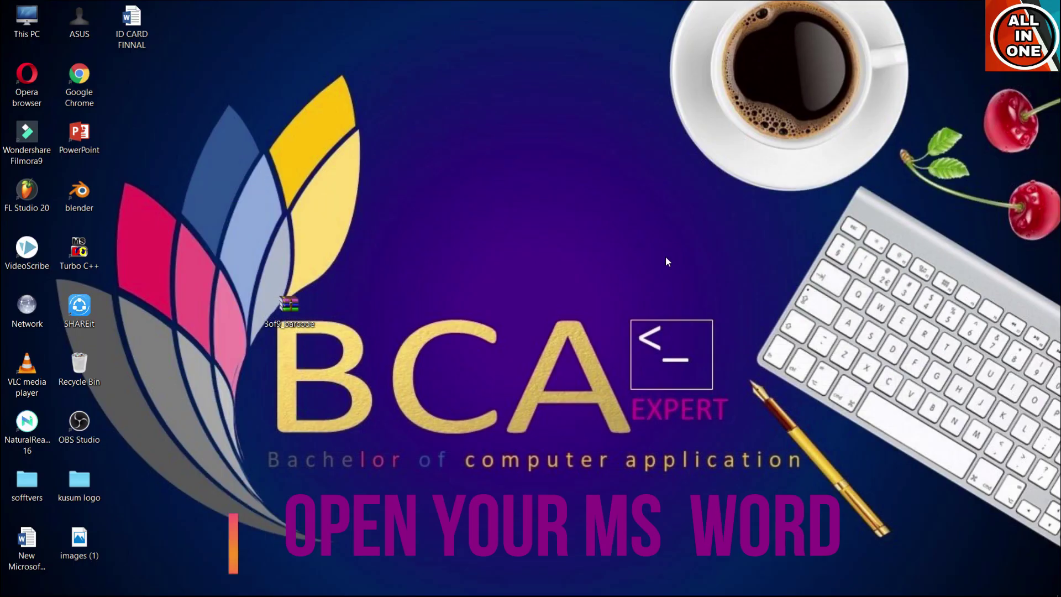
- Use Sheet1$ of the Documents\ID CARD 1 workbook as the existing recipient list
click(465, 589)
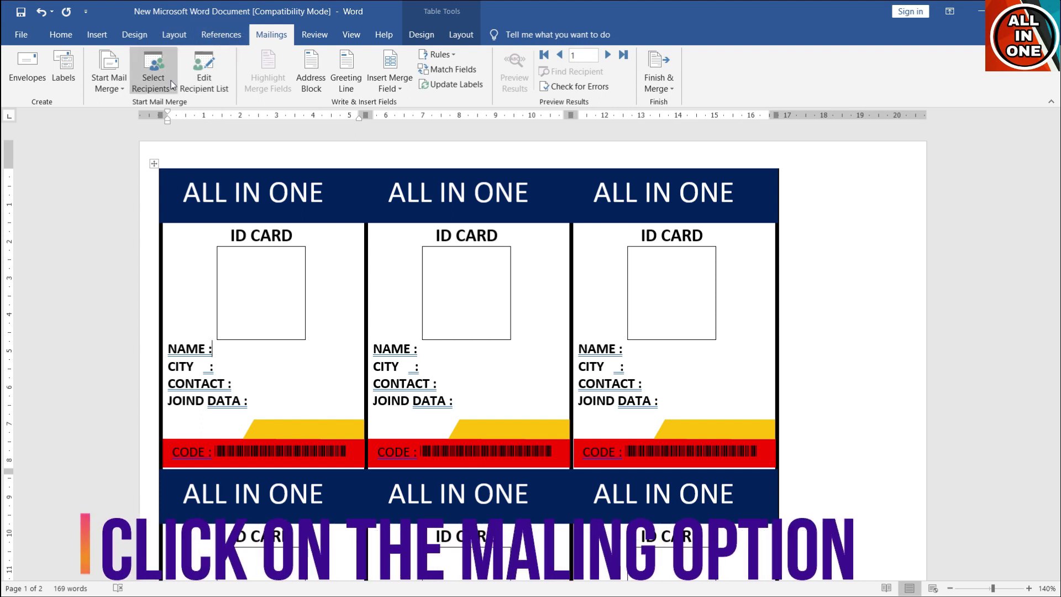
click(167, 83)
click(166, 112)
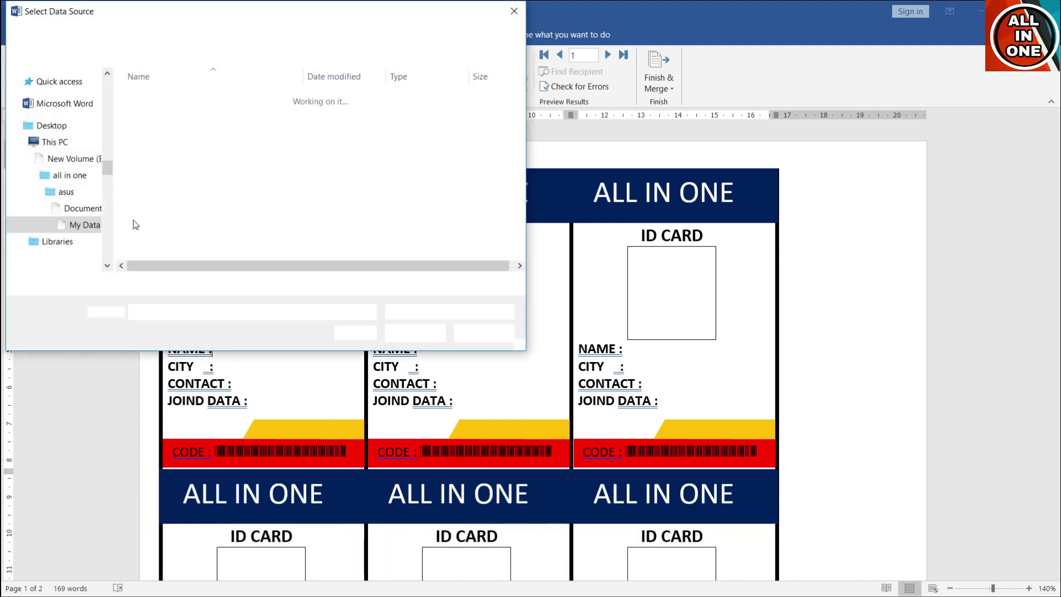
click(188, 33)
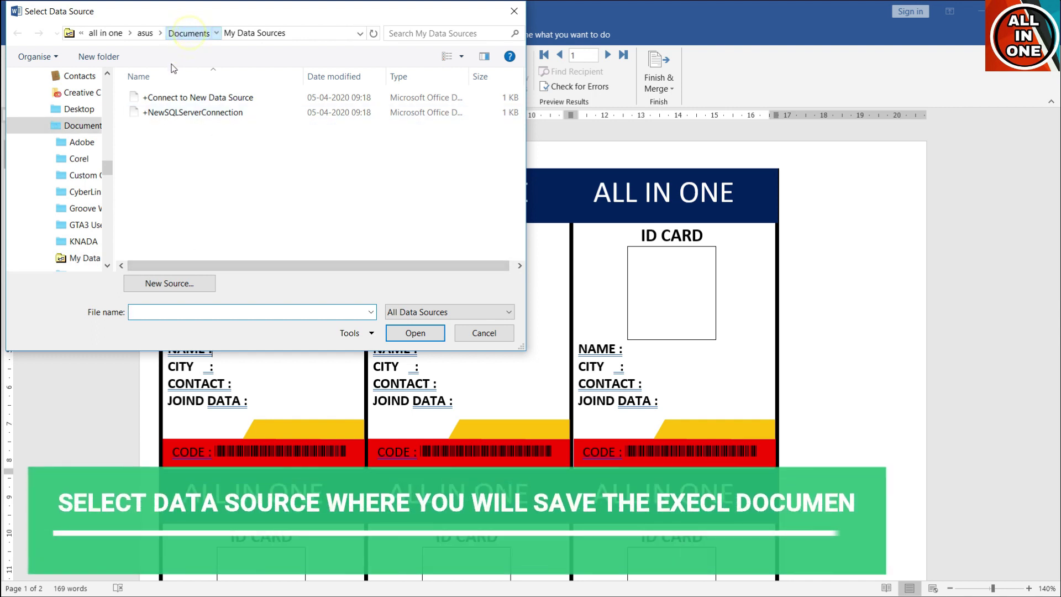
scroll(231, 208, down, 5)
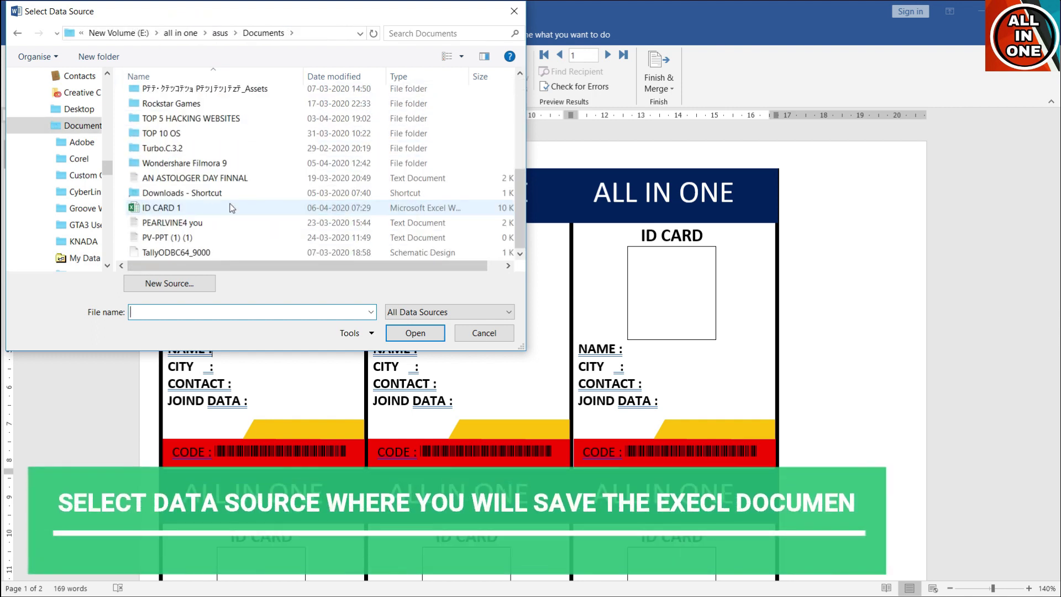
click(178, 209)
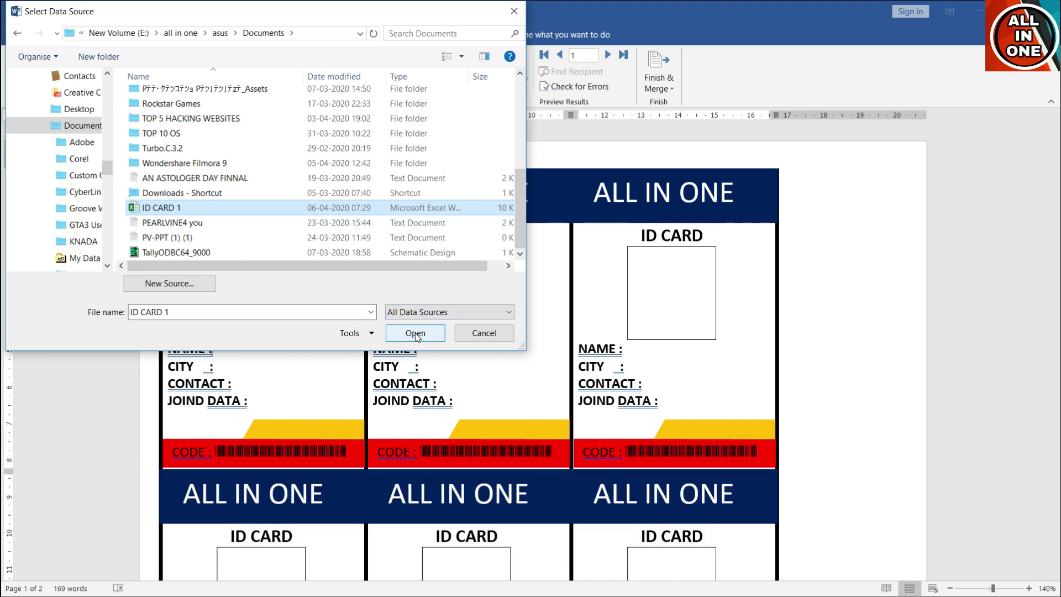
click(416, 334)
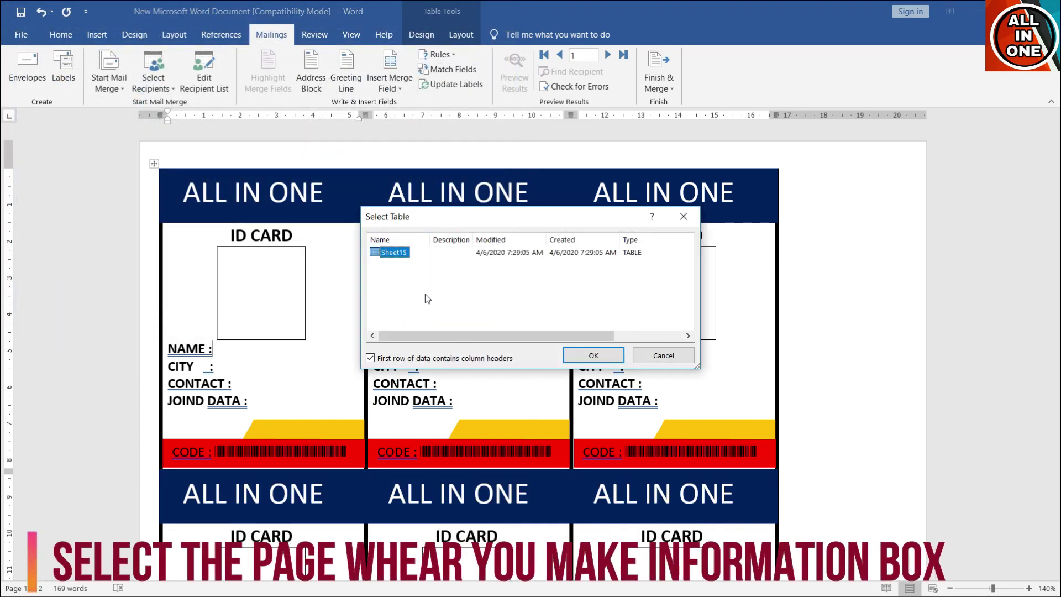
click(591, 356)
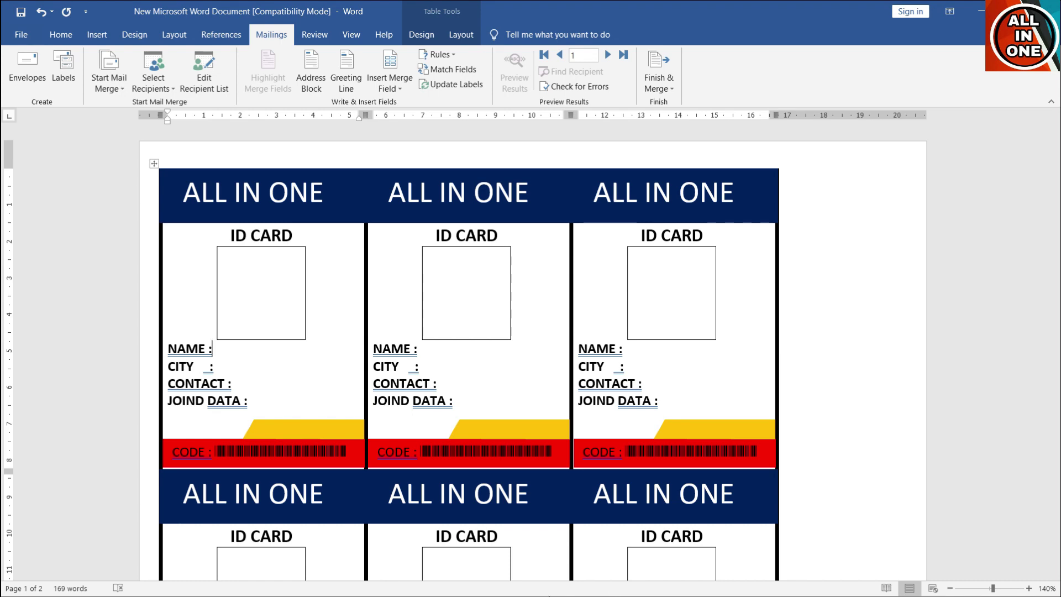
key(super)
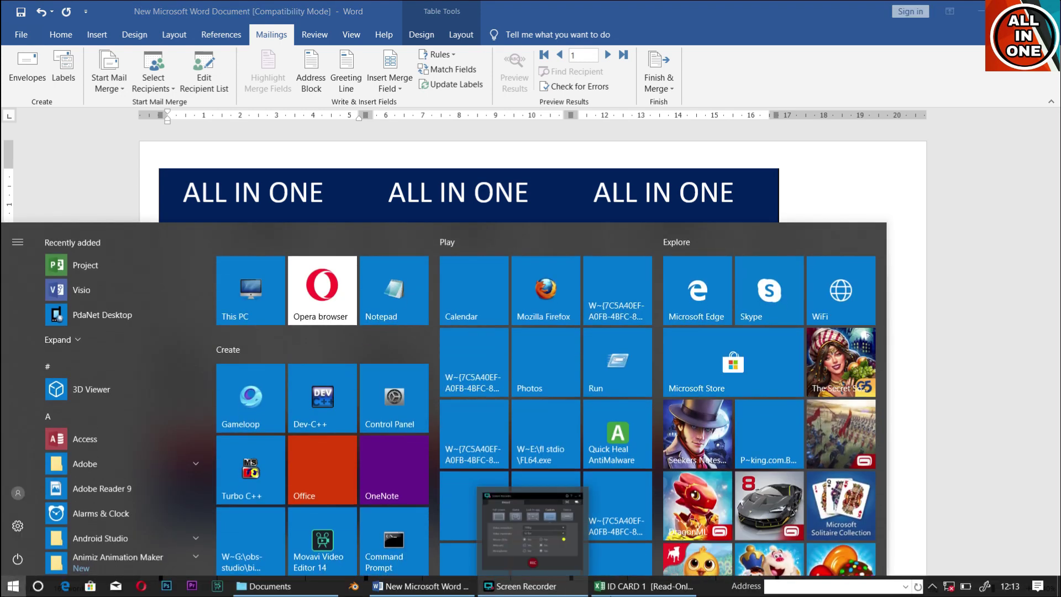
- Switch to the ID CARD 1 workbook in Excel, restore it down and close it
click(643, 587)
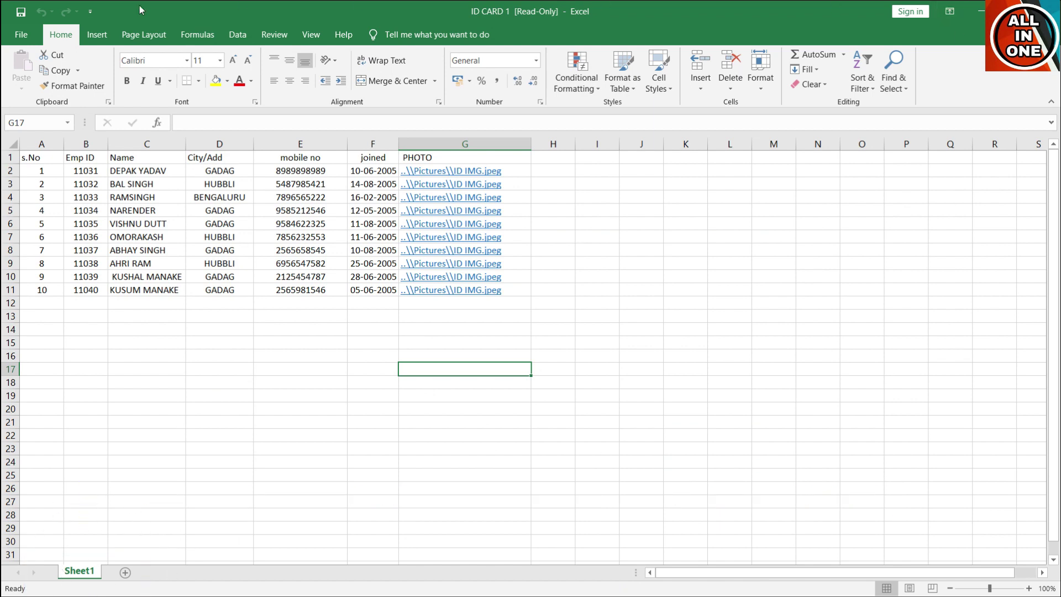
mouse_move(447, 8)
mouse_down()
mouse_move(687, 32)
mouse_move(537, 32)
mouse_up()
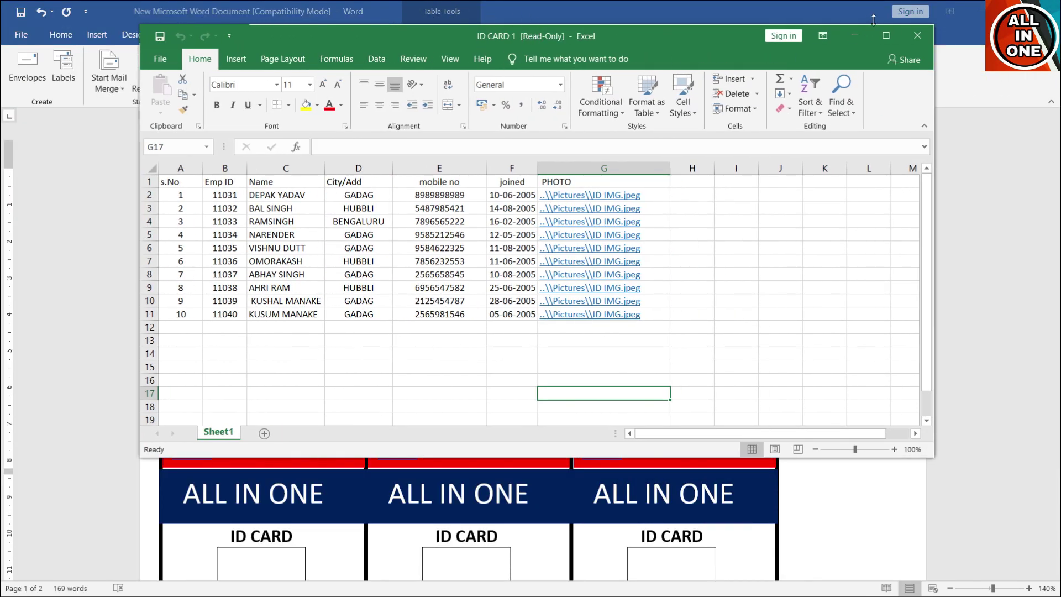
click(917, 37)
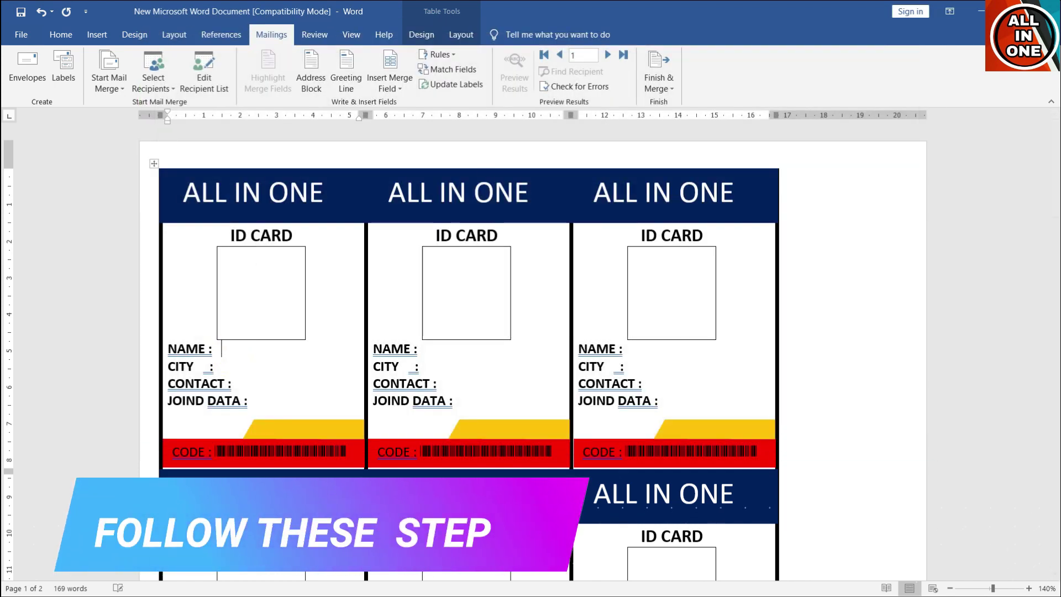
- Insert Name, CityAdd, mobile_no and joined merge fields on the first card's four lines
click(379, 84)
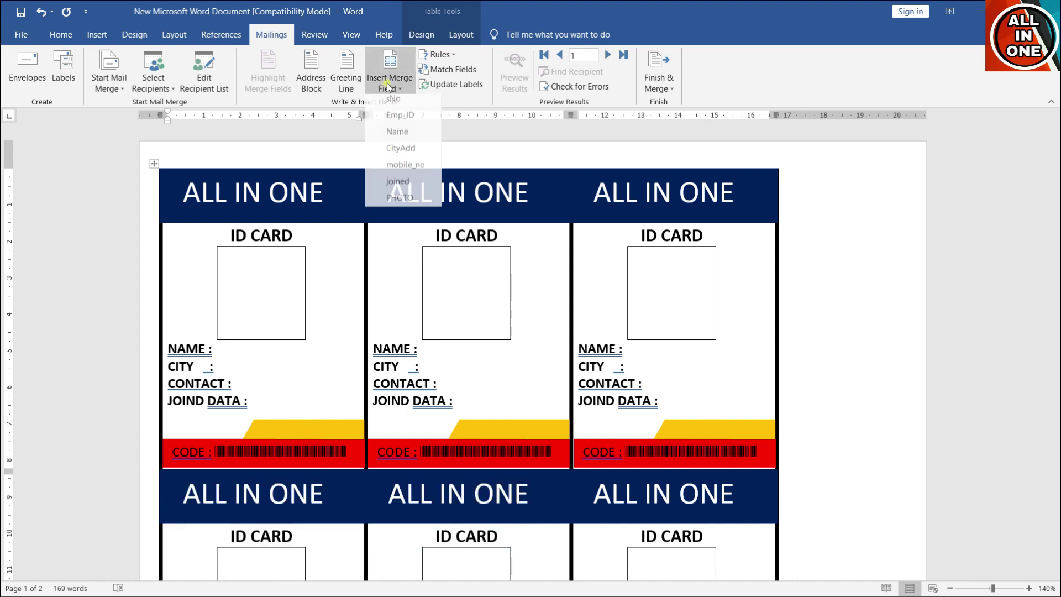
click(397, 137)
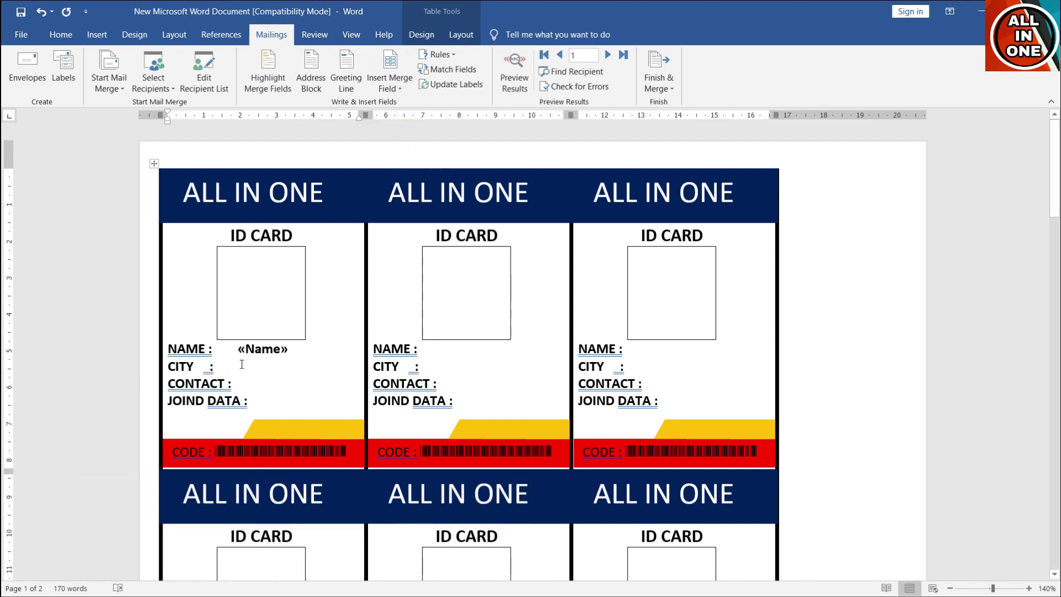
click(216, 367)
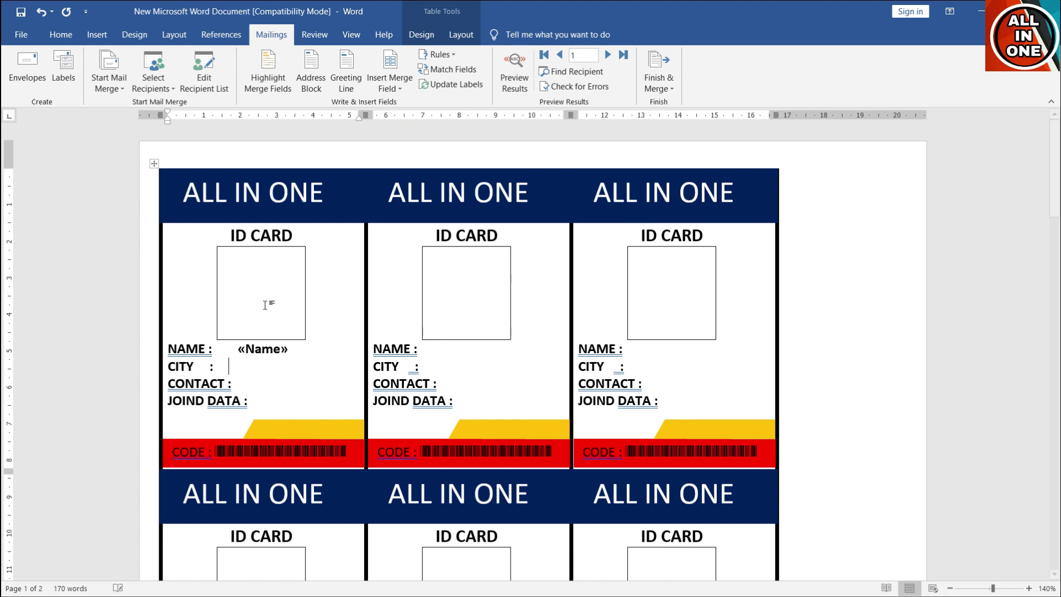
key(Tab)
click(392, 91)
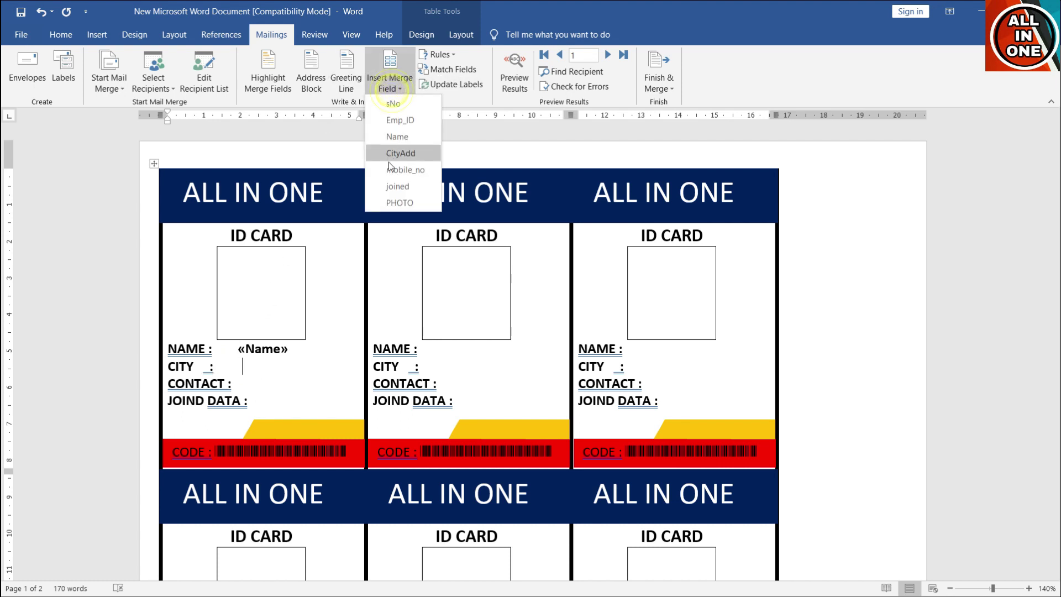
click(403, 154)
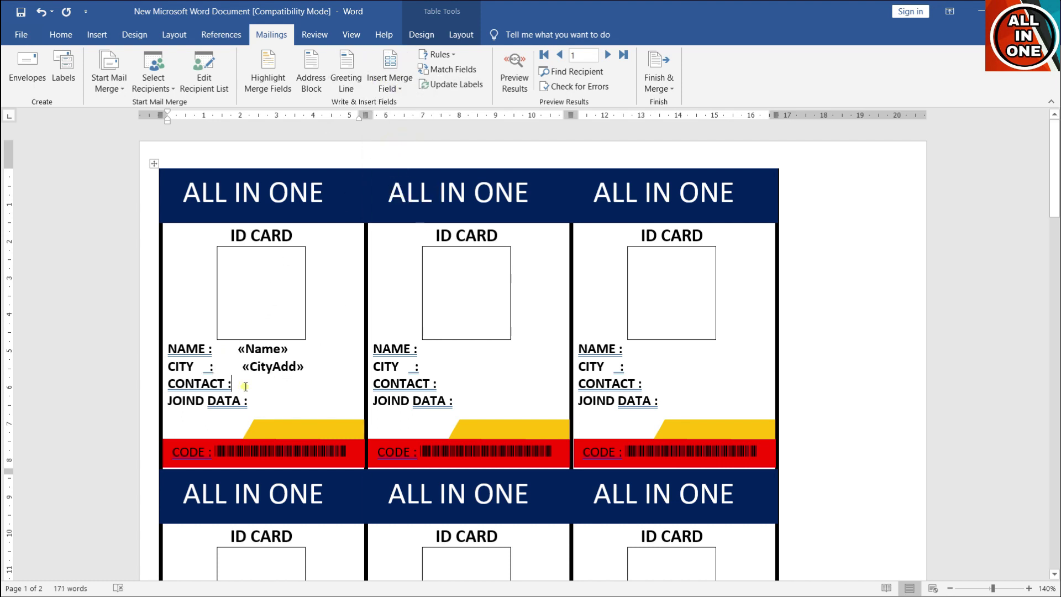
key(Tab)
click(399, 89)
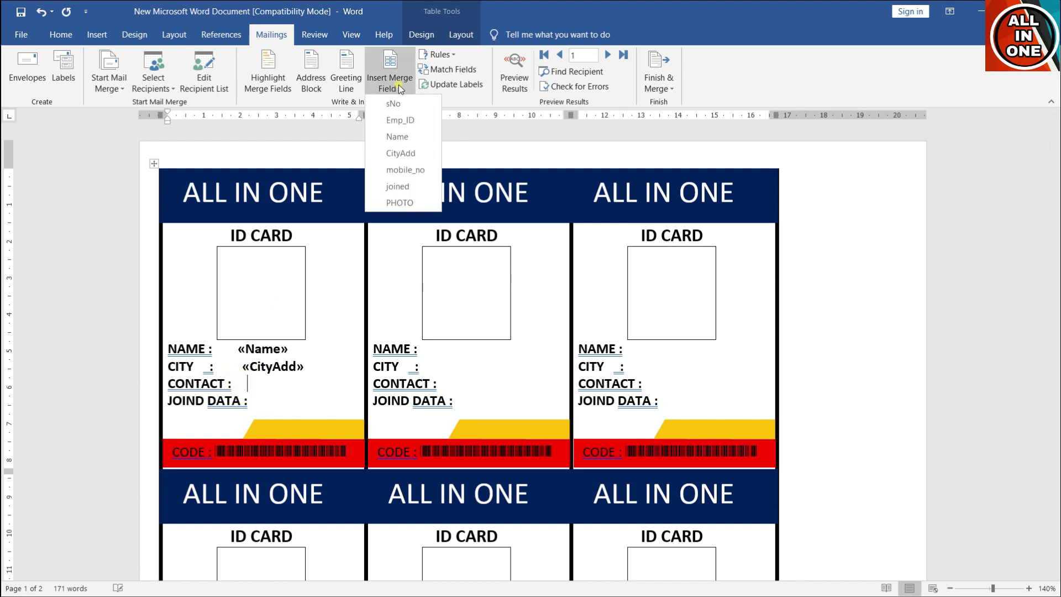
click(408, 168)
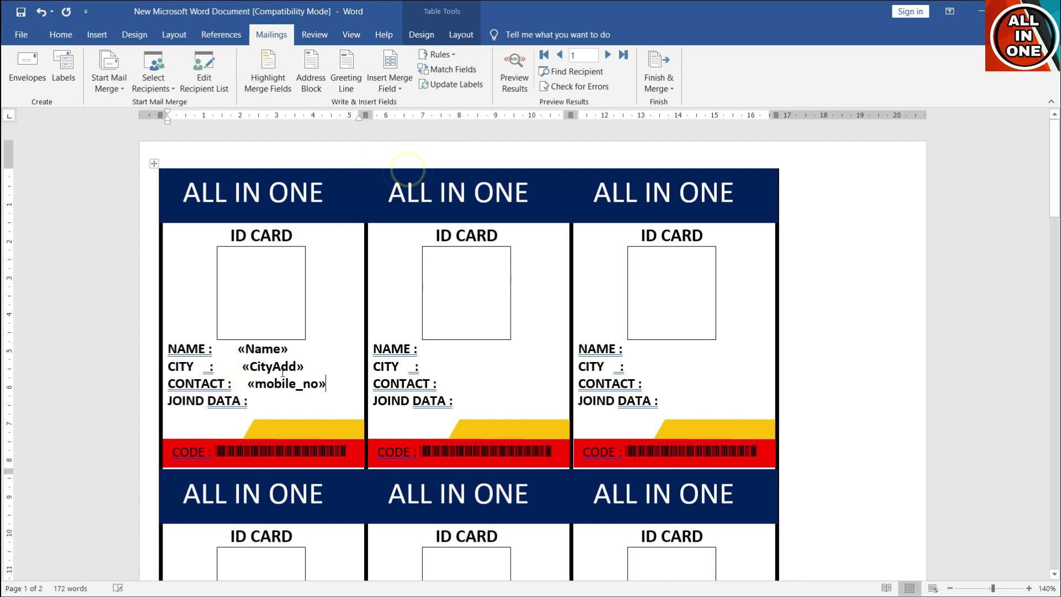
key(Tab)
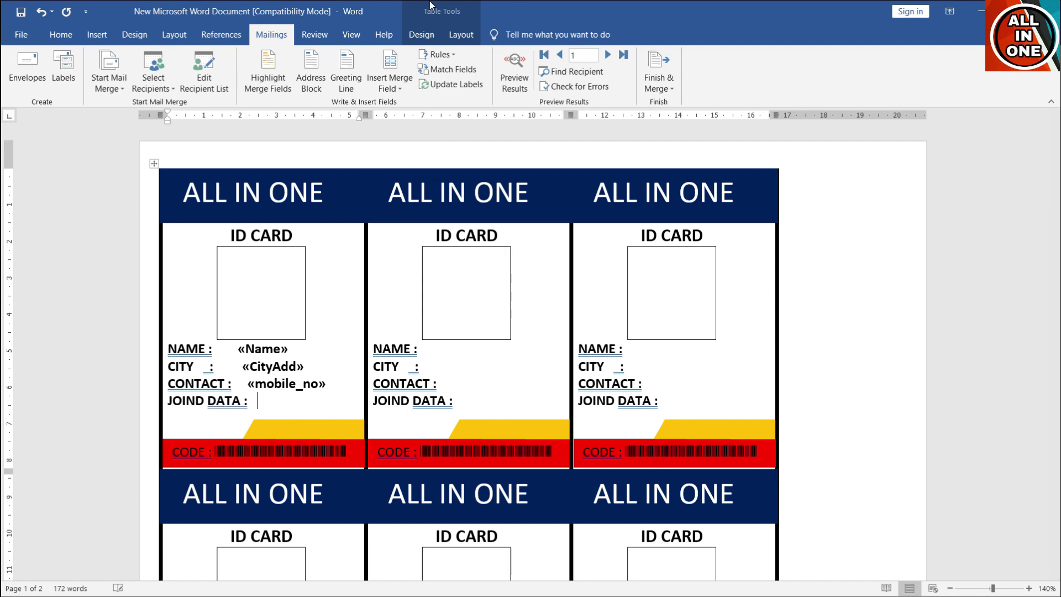
click(391, 85)
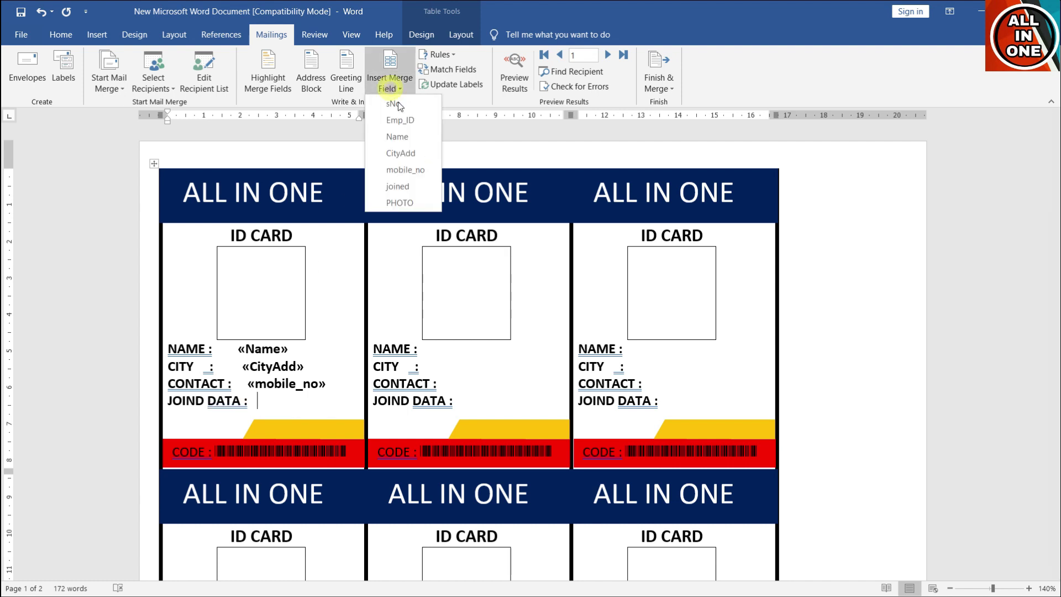
click(398, 187)
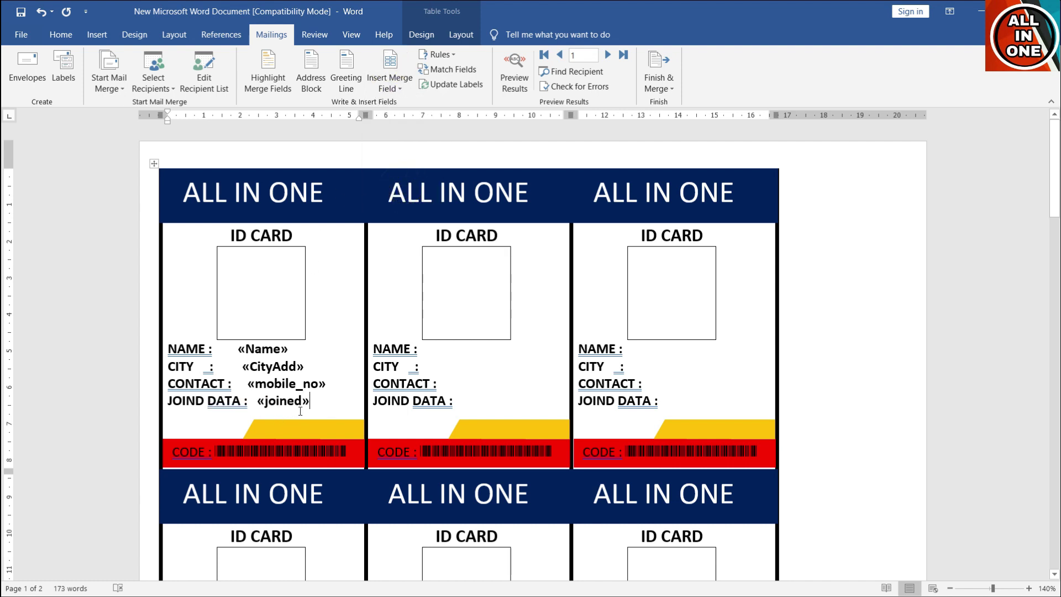
- Update labels so every card gets the same merge fields
click(459, 87)
scroll(509, 385, down, 1)
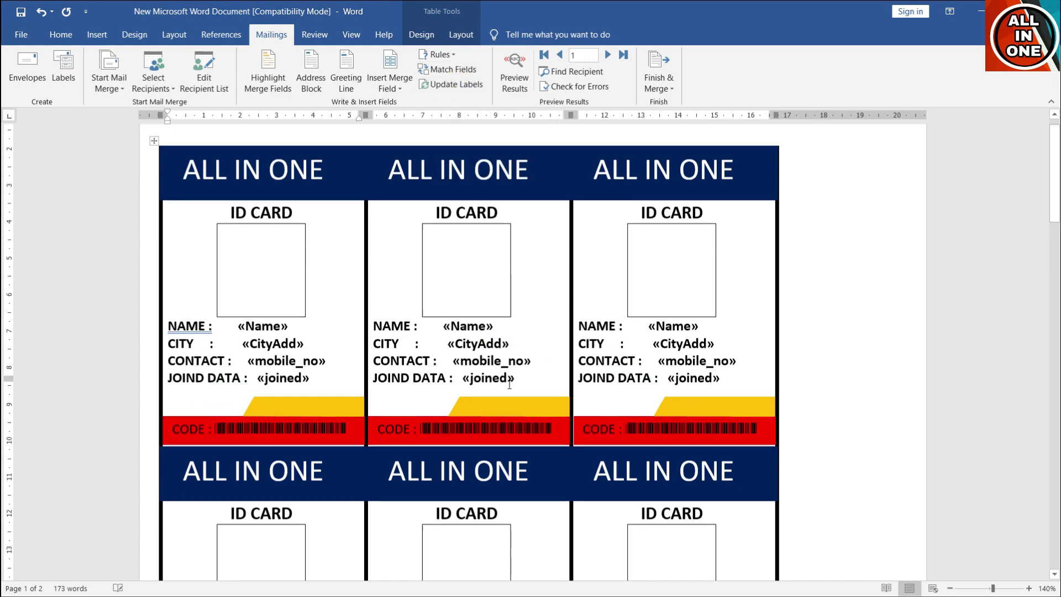
scroll(442, 384, down, 5)
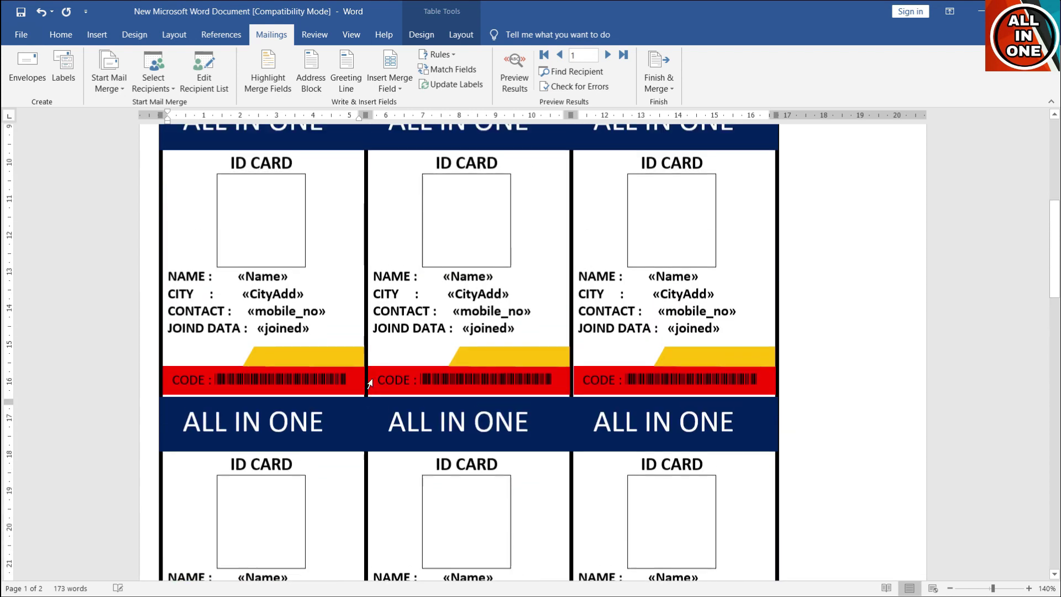
scroll(369, 382, up, 5)
- Merge all records to a new document via Finish & Merge > Edit Individual Documents
click(261, 258)
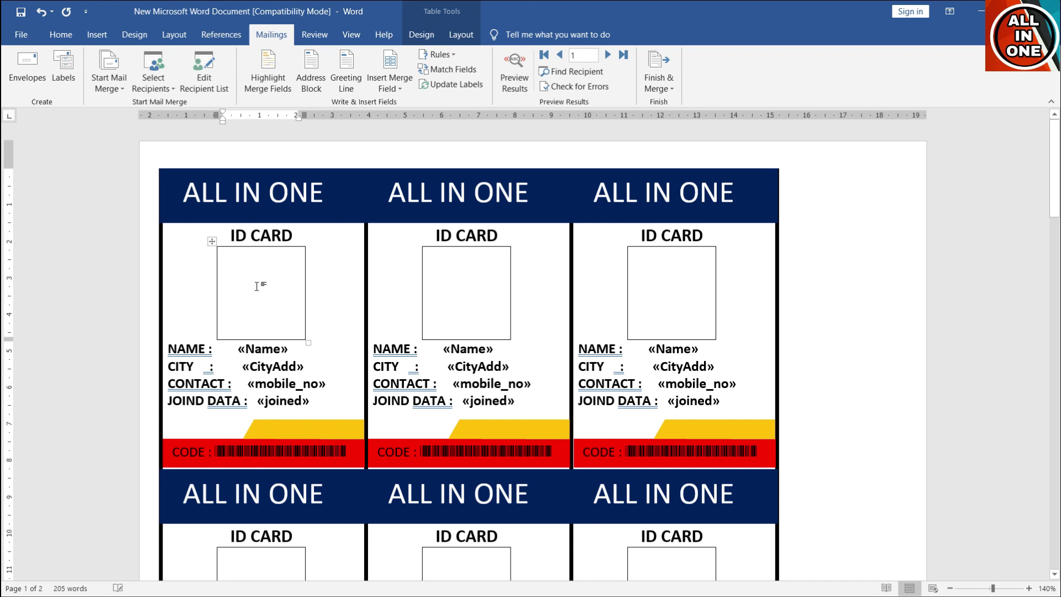
click(657, 82)
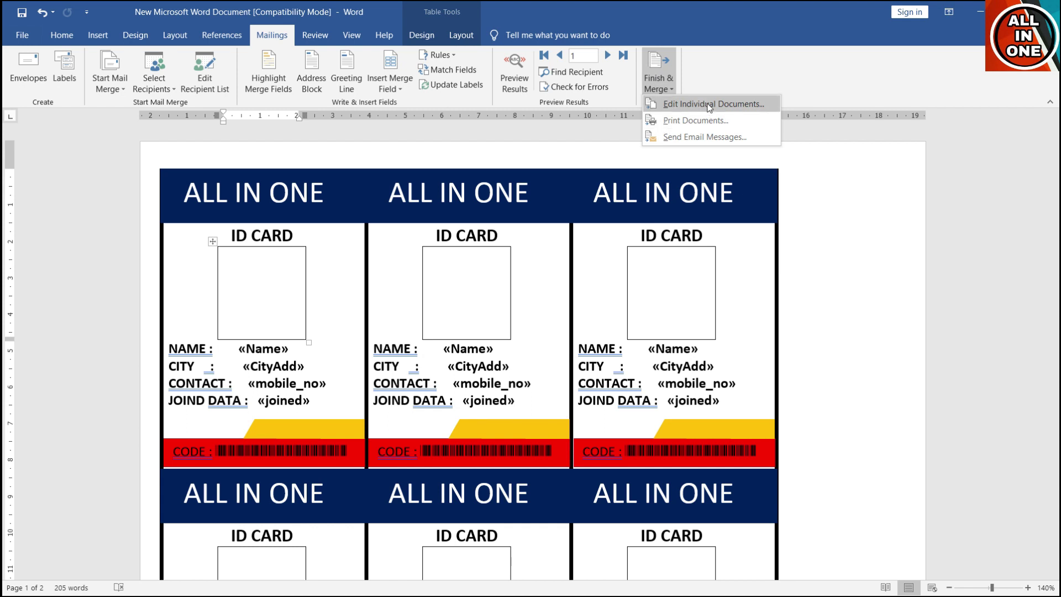
click(710, 105)
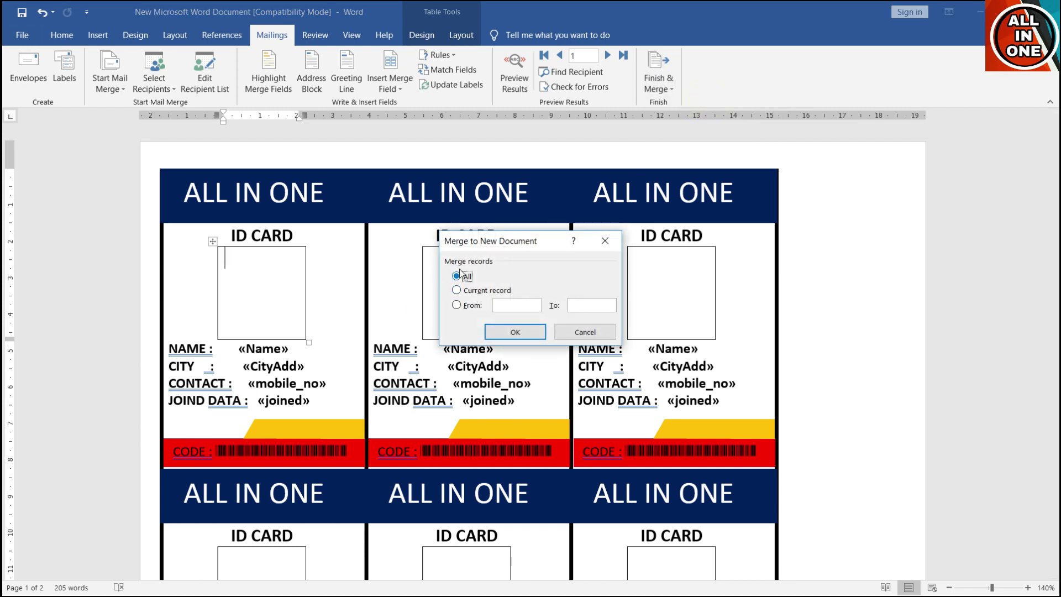
click(515, 332)
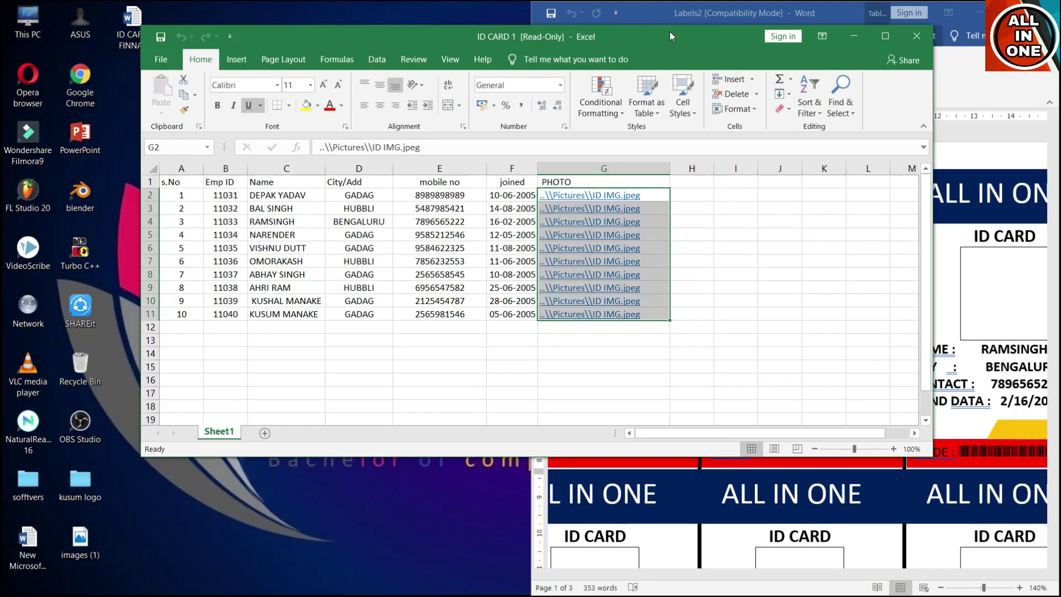
drag(669, 36, 3, 249)
click(152, 317)
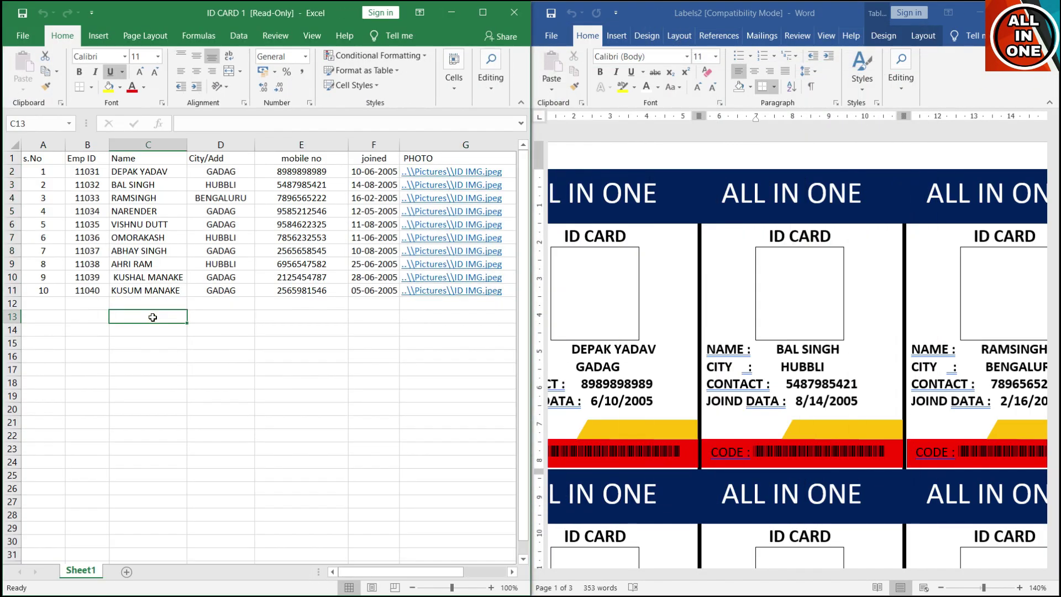
click(143, 171)
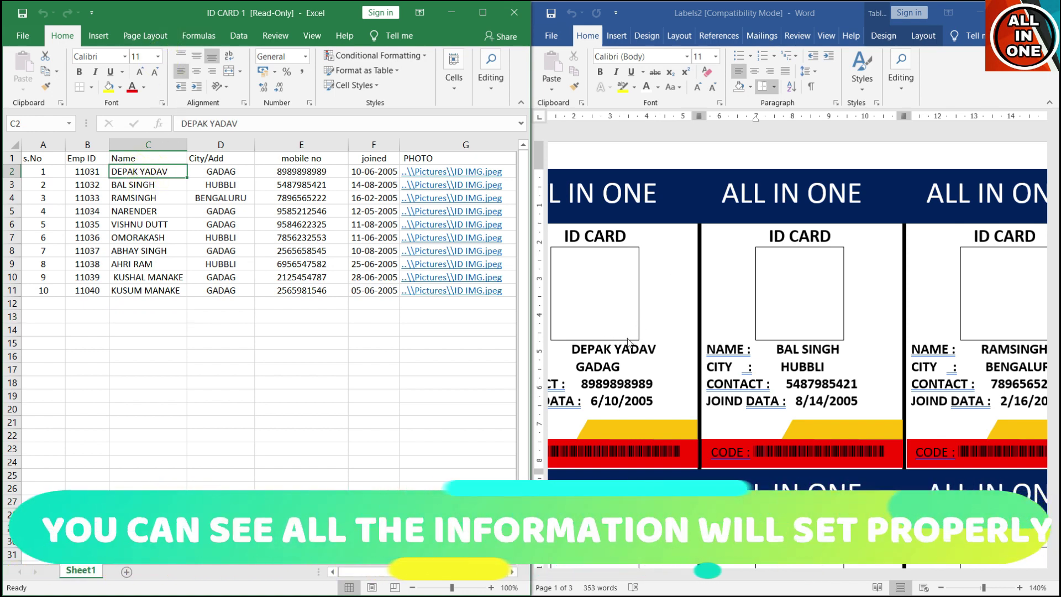
click(128, 189)
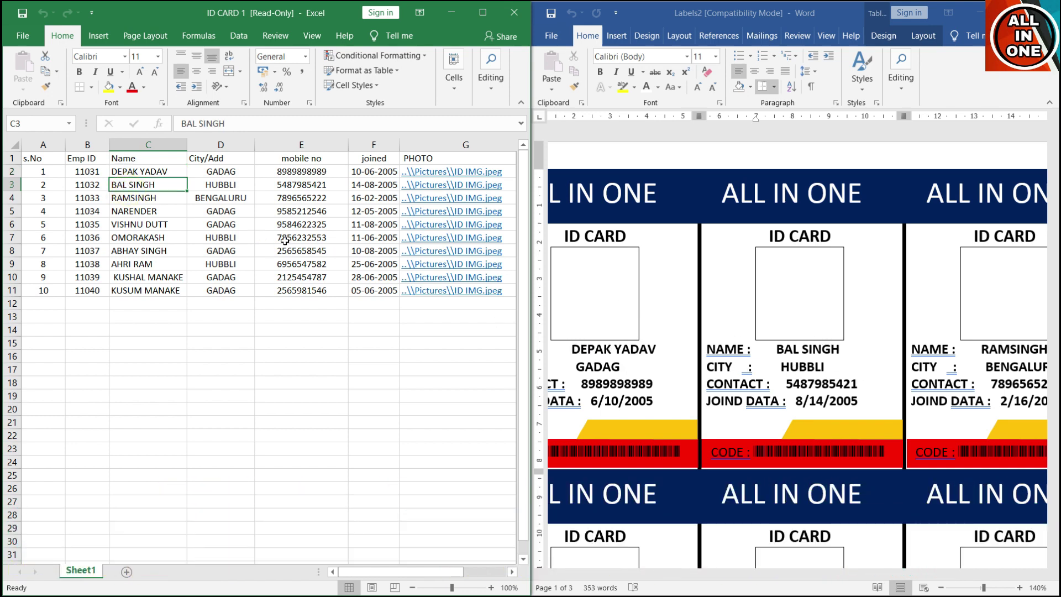
click(132, 210)
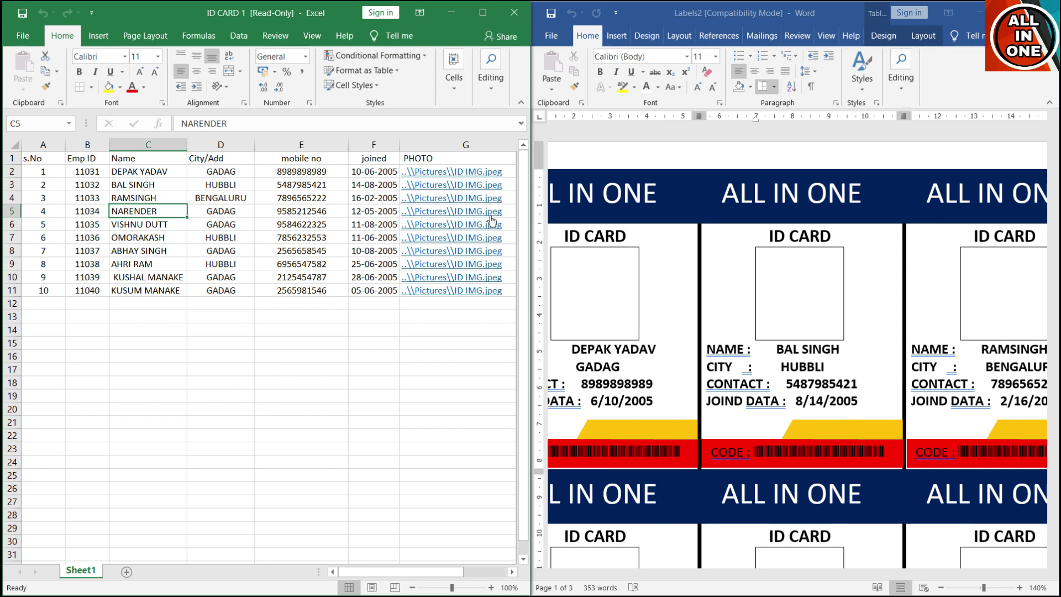
click(230, 174)
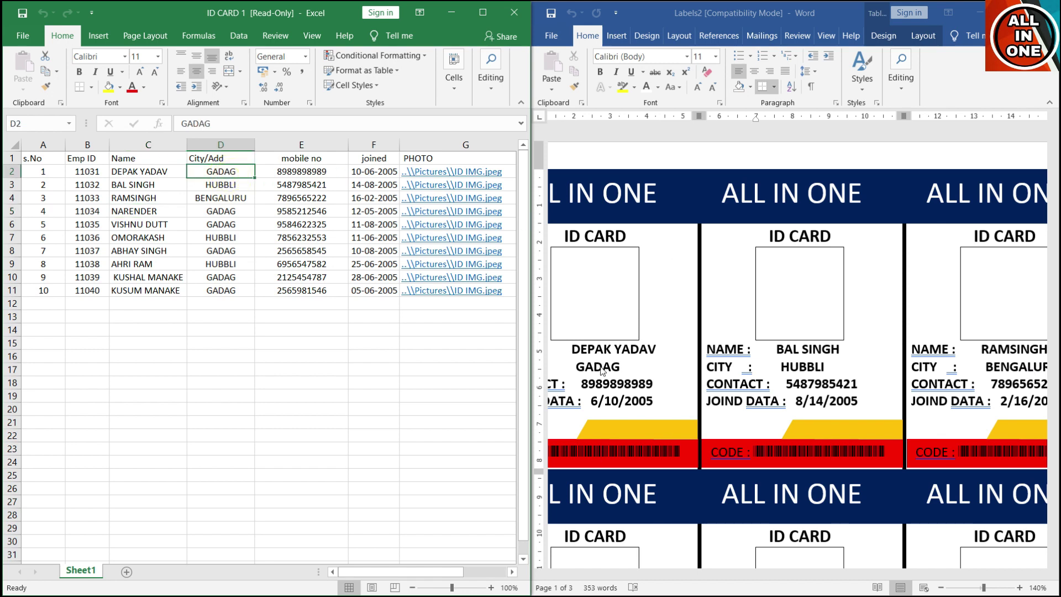
click(243, 185)
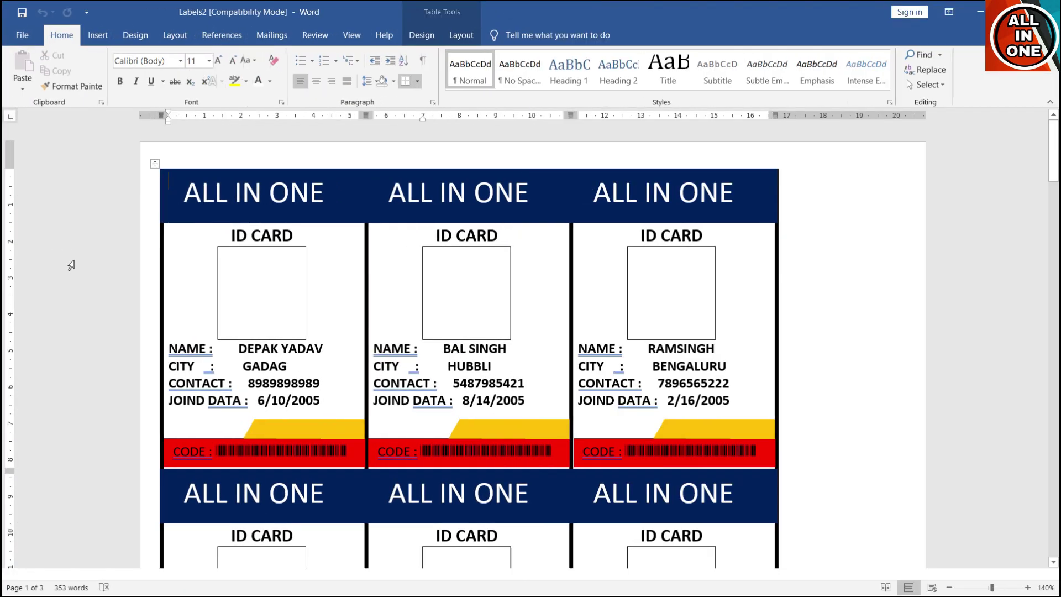
- Insert the ID IMG picture into the first card's photo box
click(243, 269)
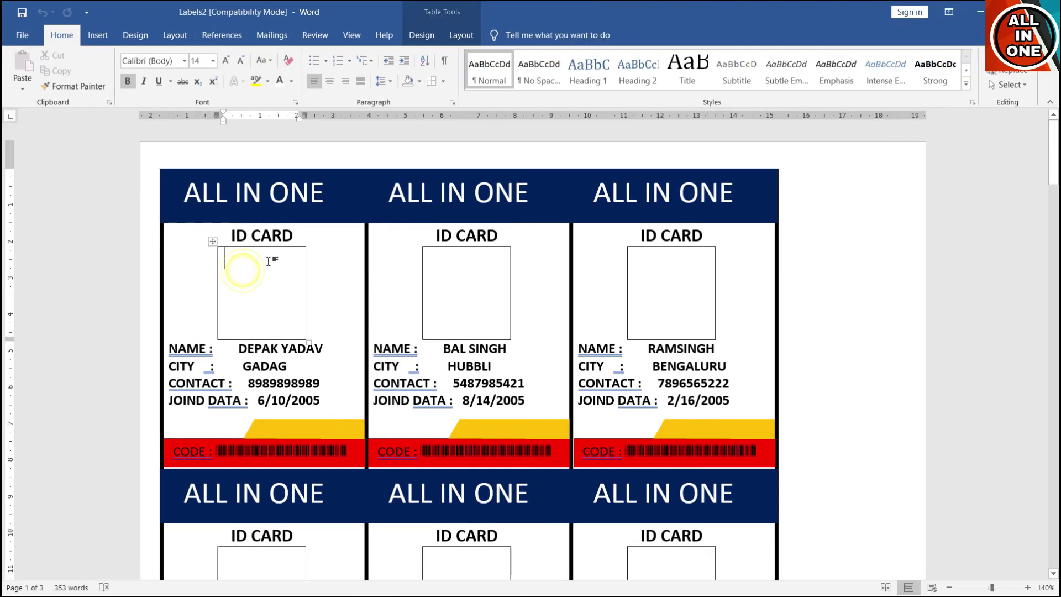
click(107, 32)
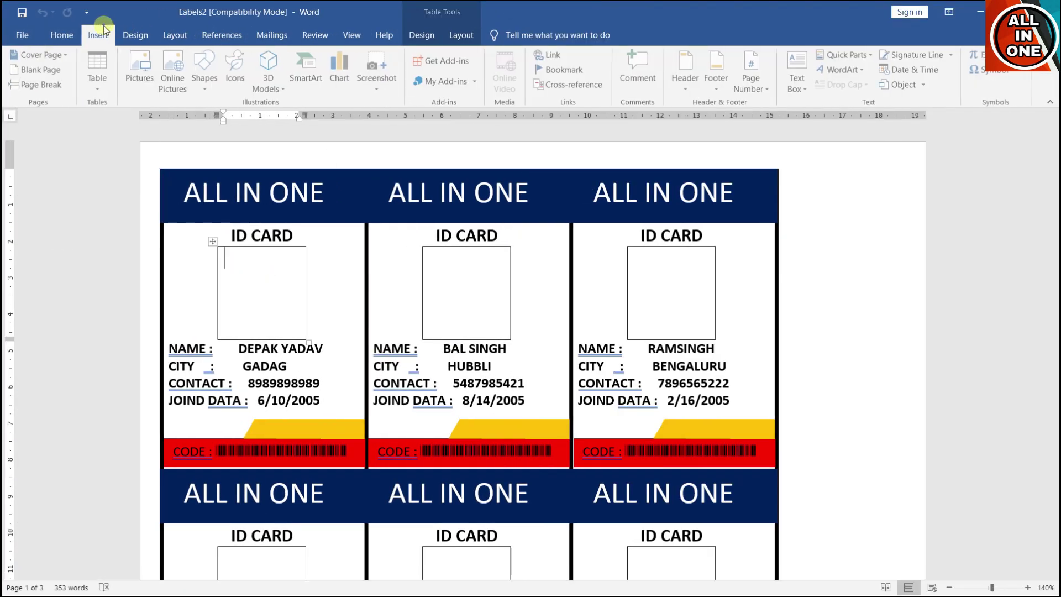
click(144, 65)
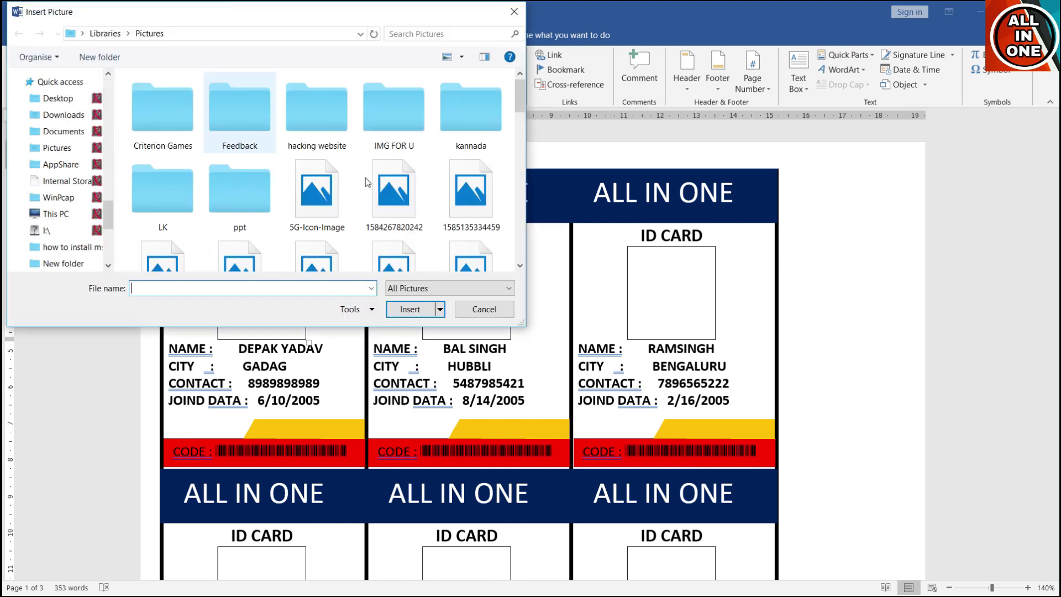
scroll(377, 191, down, 2)
click(470, 196)
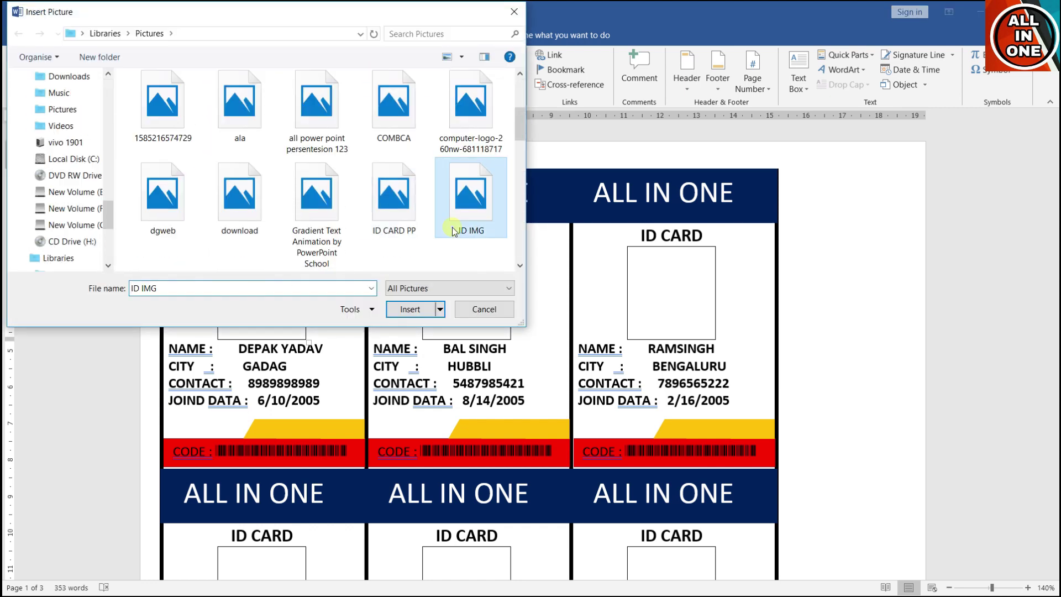
click(409, 310)
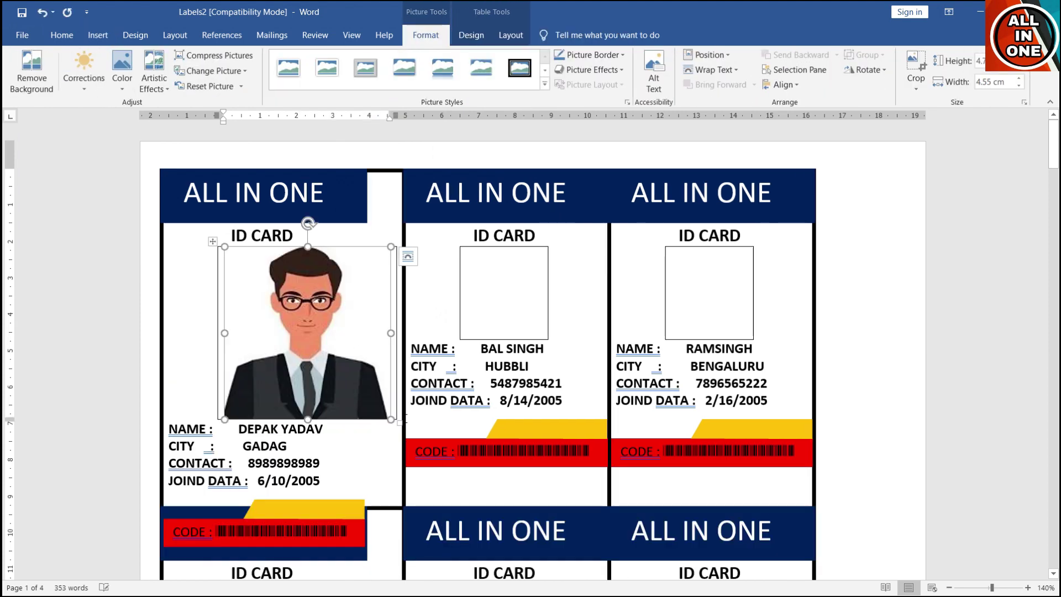
- Resize the portrait so it fills the first photo box
mouse_move(390, 418)
mouse_down()
mouse_move(282, 306)
mouse_move(300, 325)
mouse_up()
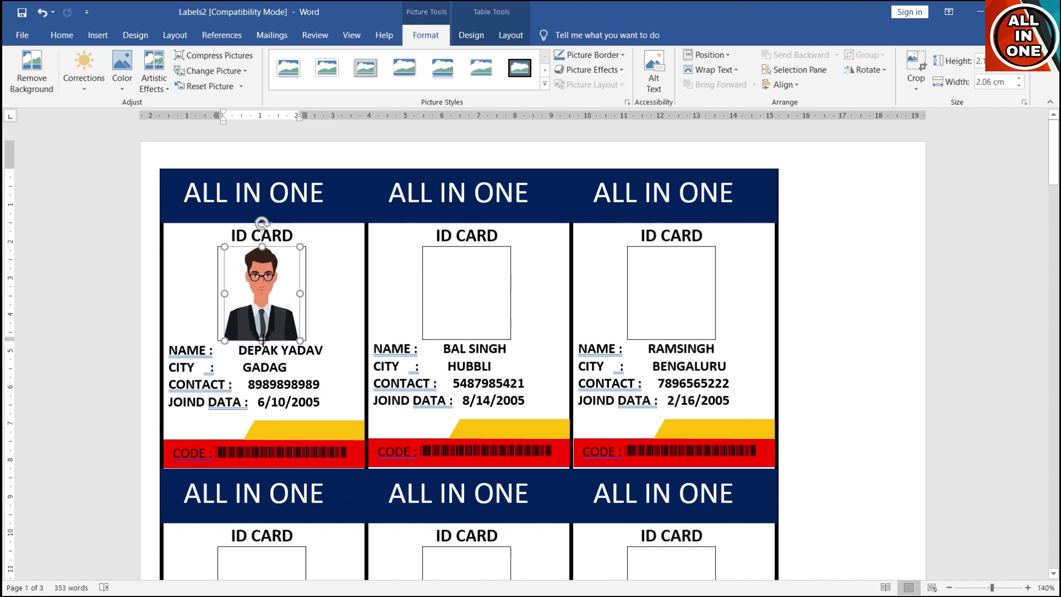
drag(262, 326, 262, 337)
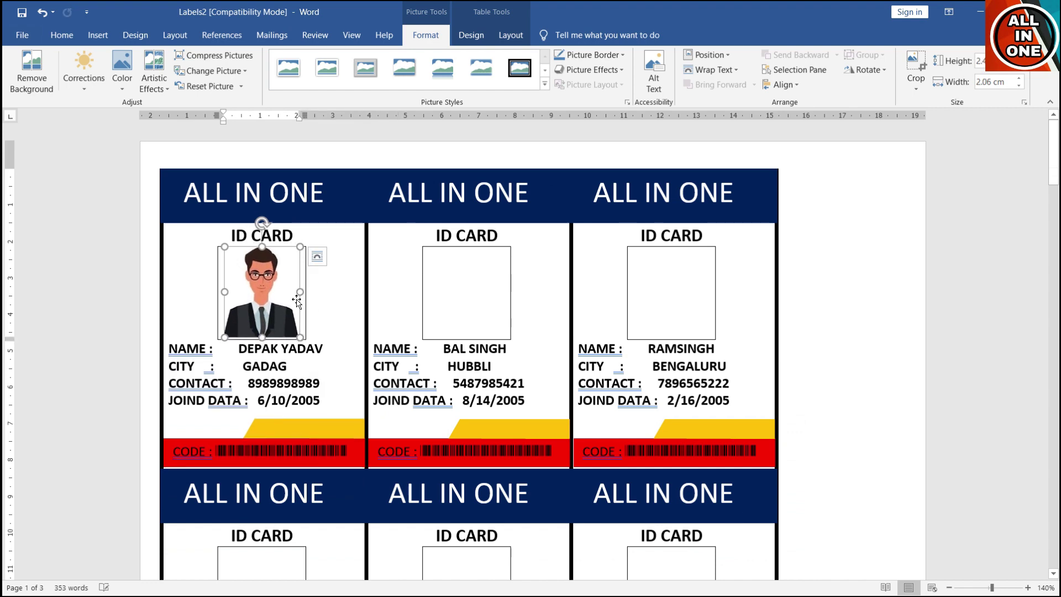
drag(300, 291, 305, 293)
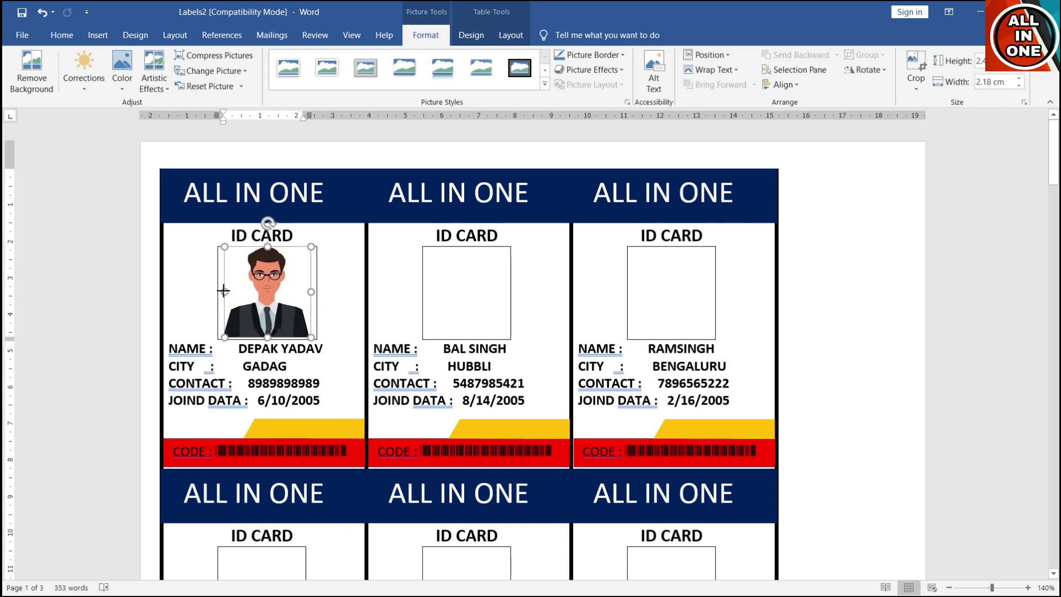
drag(219, 289, 225, 292)
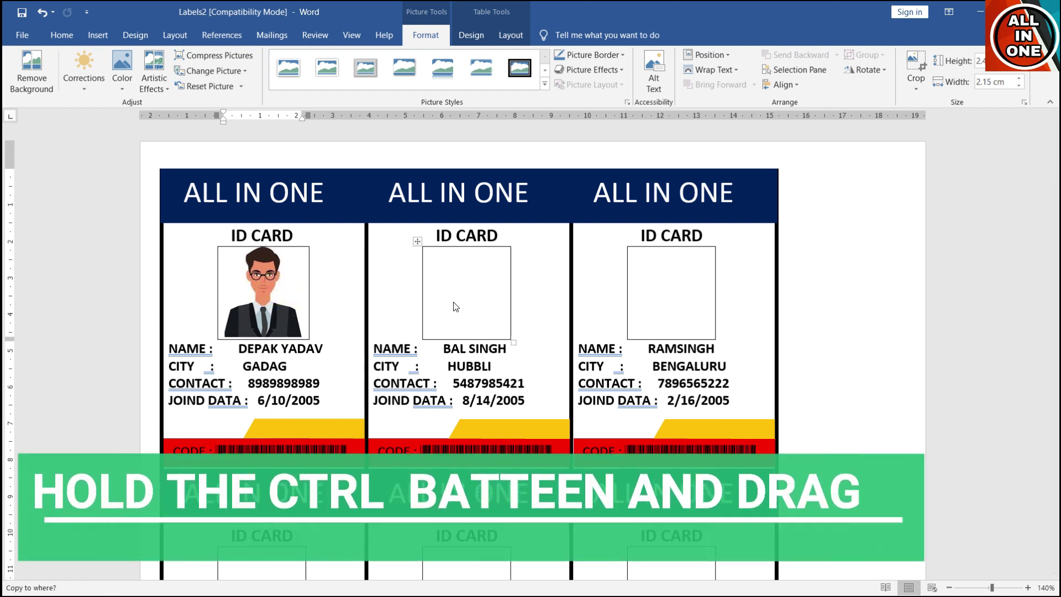
- Ctrl-drag portrait copies into the second card and all three row-two photo boxes
mouse_move(275, 289)
mouse_down()
mouse_move(458, 310)
mouse_move(644, 312)
mouse_up()
scroll(259, 154, down, 2)
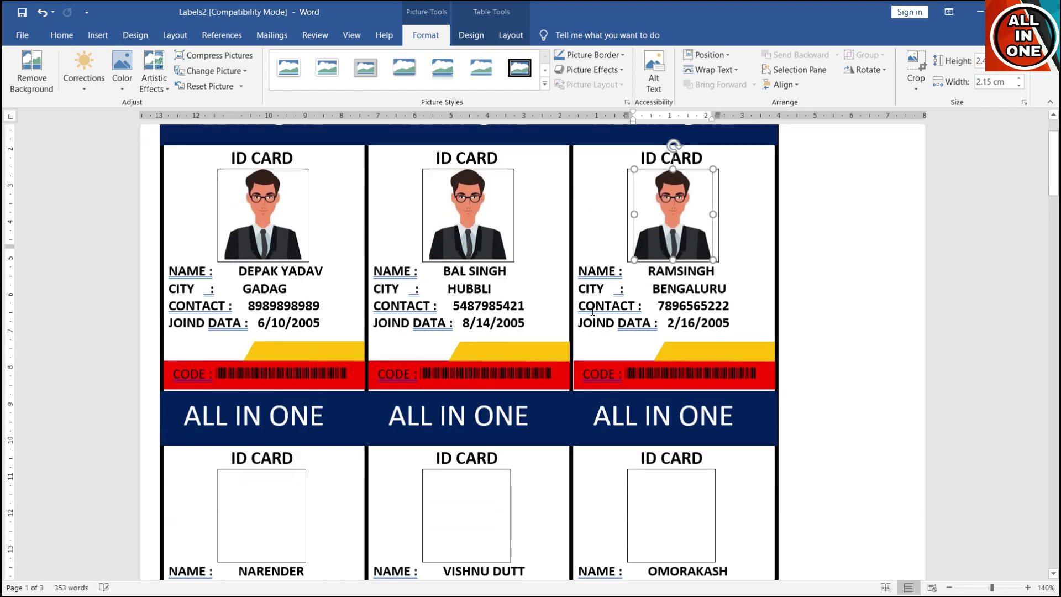
scroll(260, 155, down, 3)
mouse_move(267, 437)
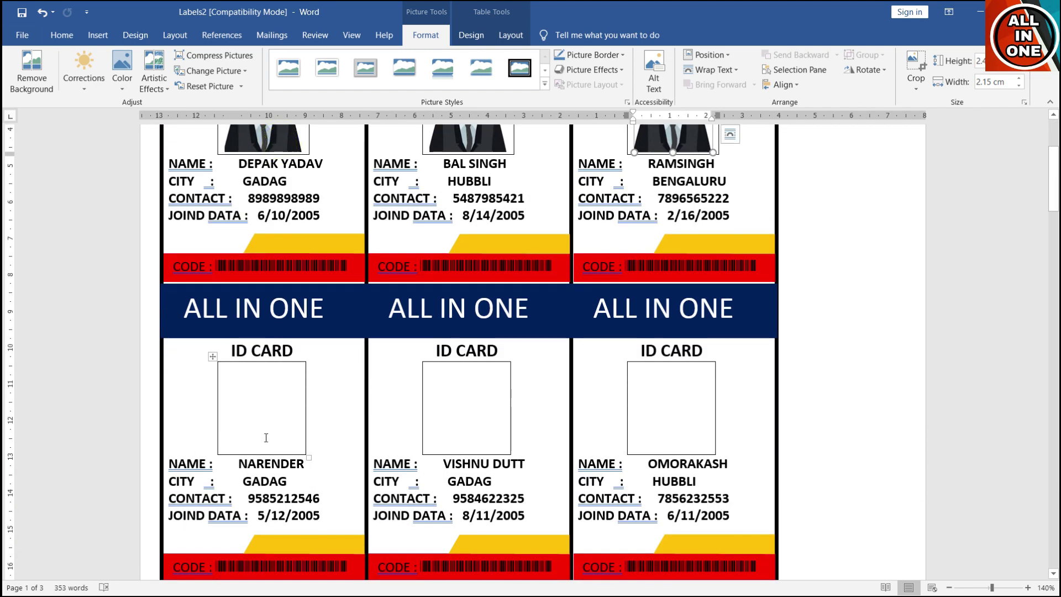
drag(255, 140, 280, 422)
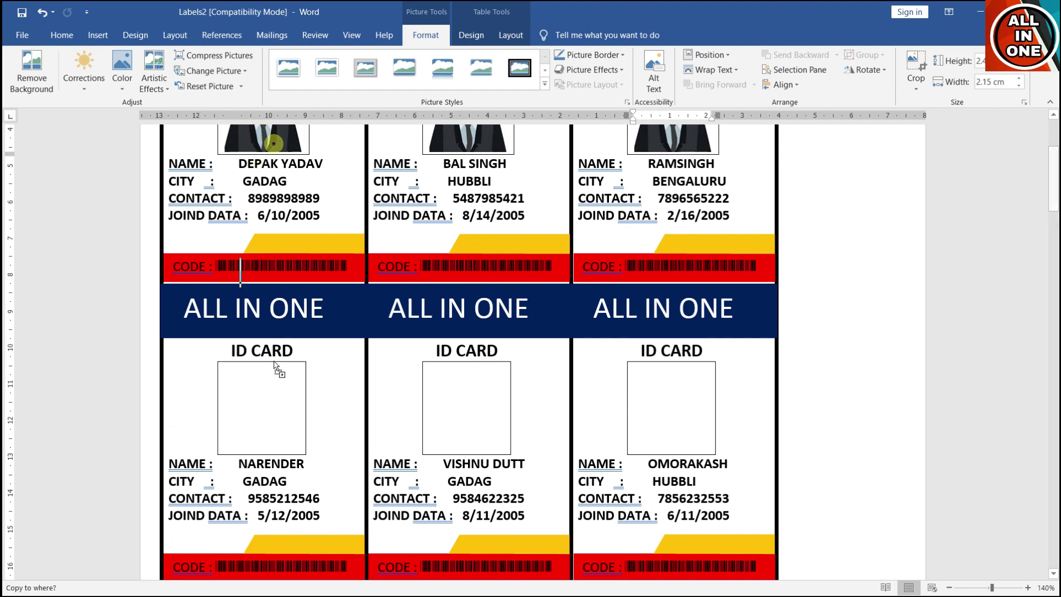
drag(456, 142, 466, 383)
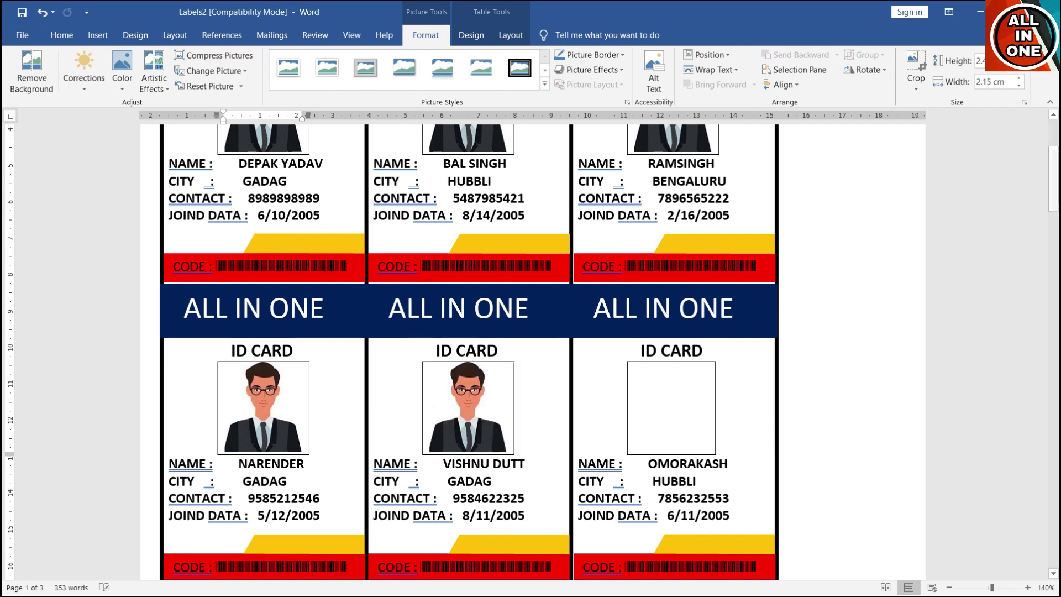
click(650, 139)
drag(651, 138, 653, 397)
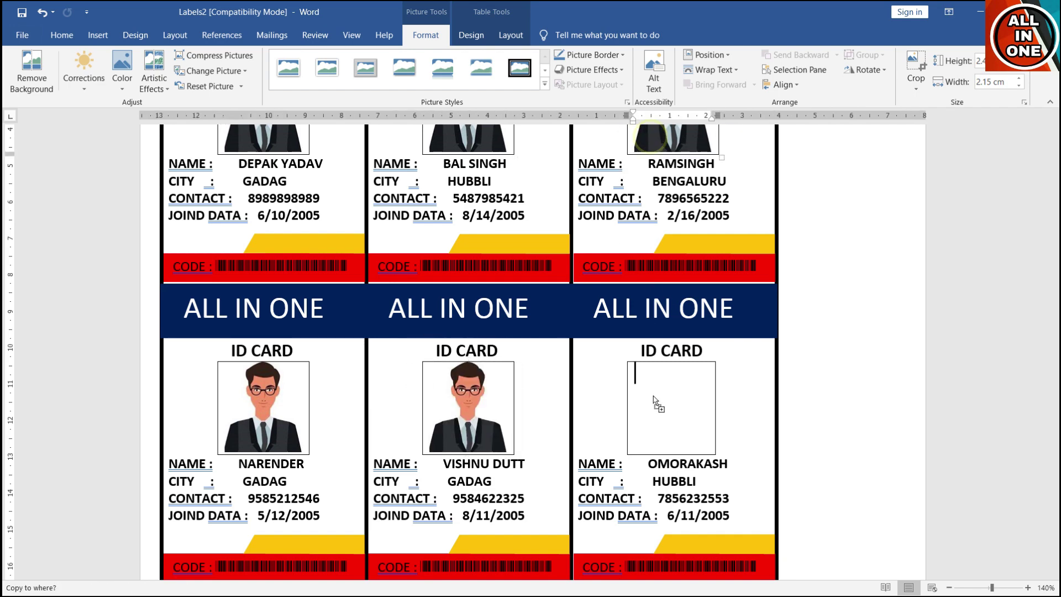
- Fill the three row-three photo boxes with portrait copies
scroll(614, 270, down, 5)
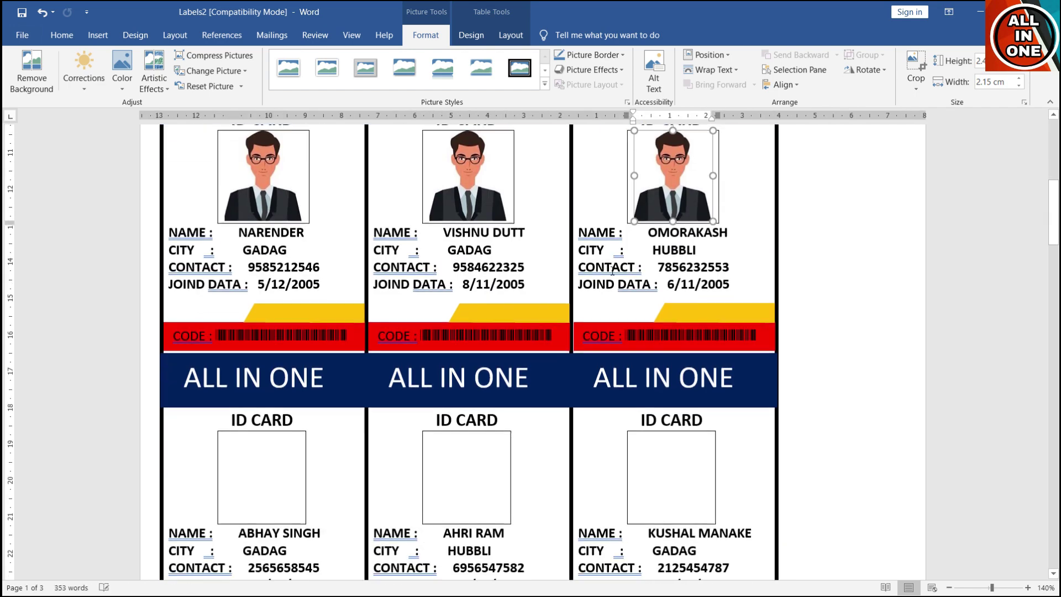
click(235, 174)
drag(244, 176, 275, 458)
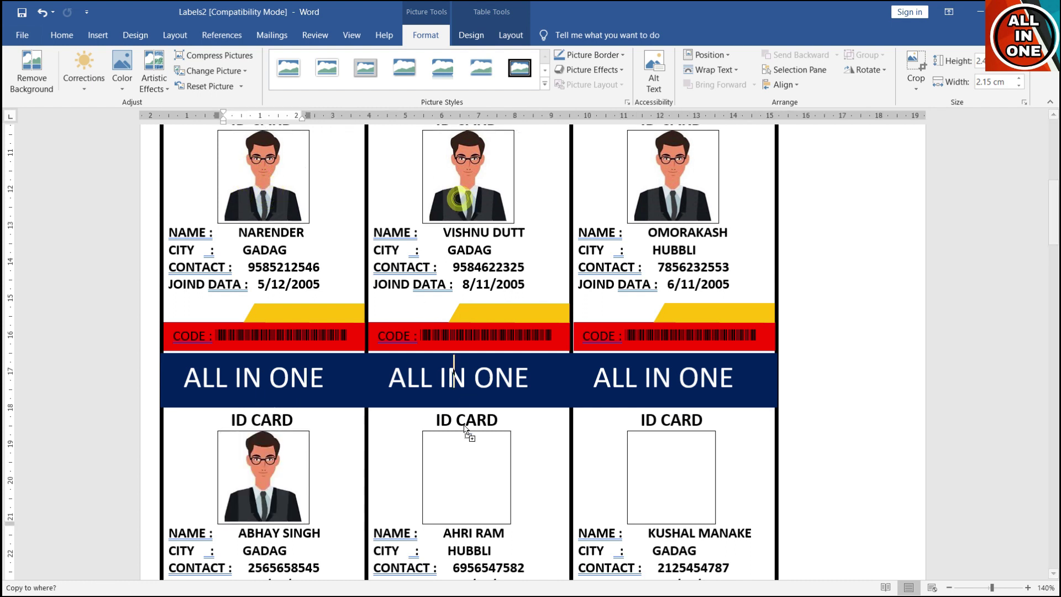
click(667, 188)
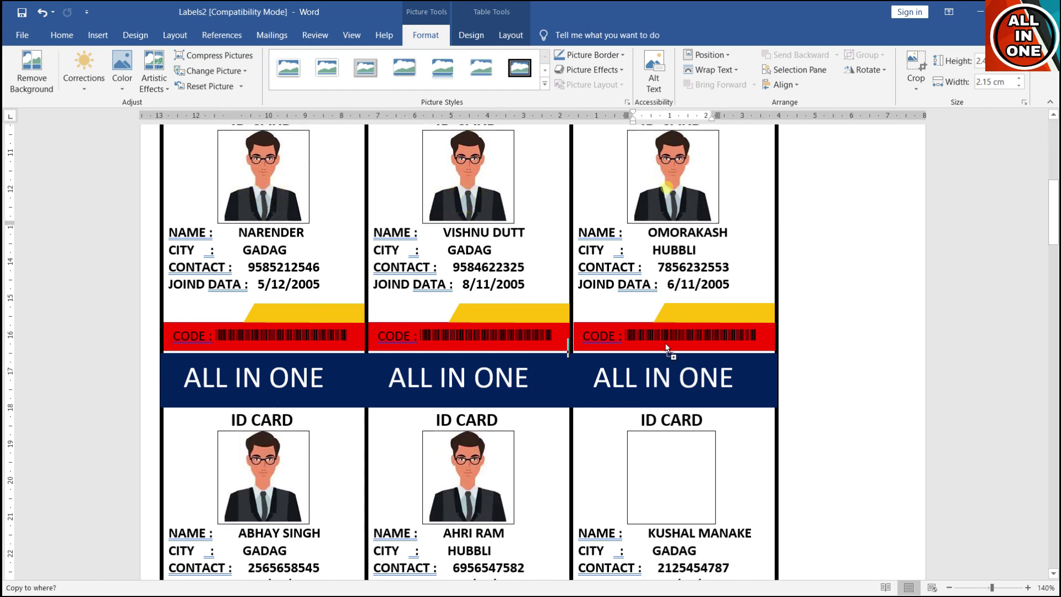
click(663, 463)
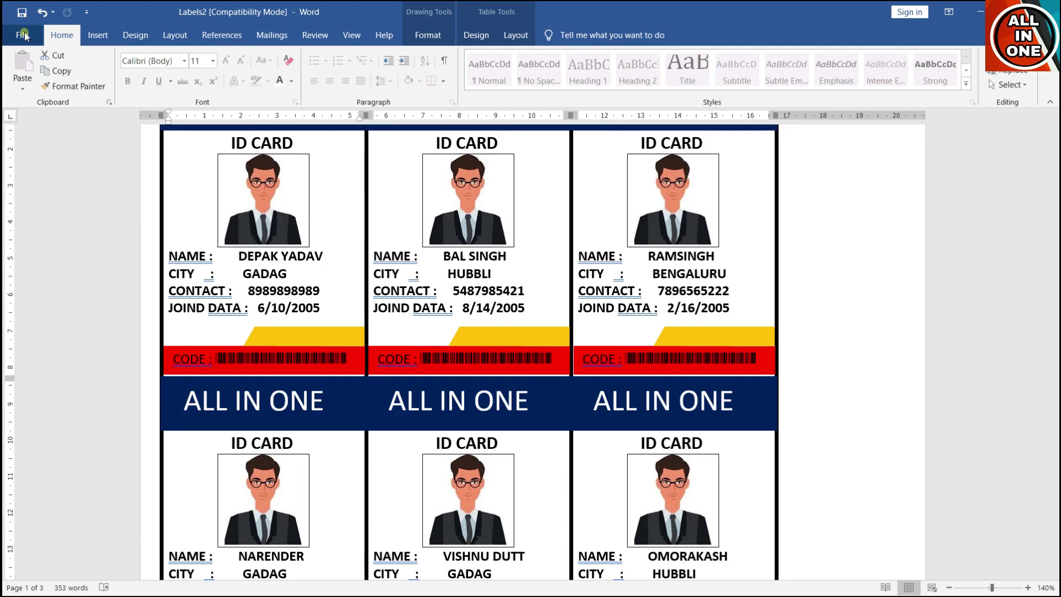
- Preview the ID card sheet under File > Print, showing page 1 of 3
click(25, 36)
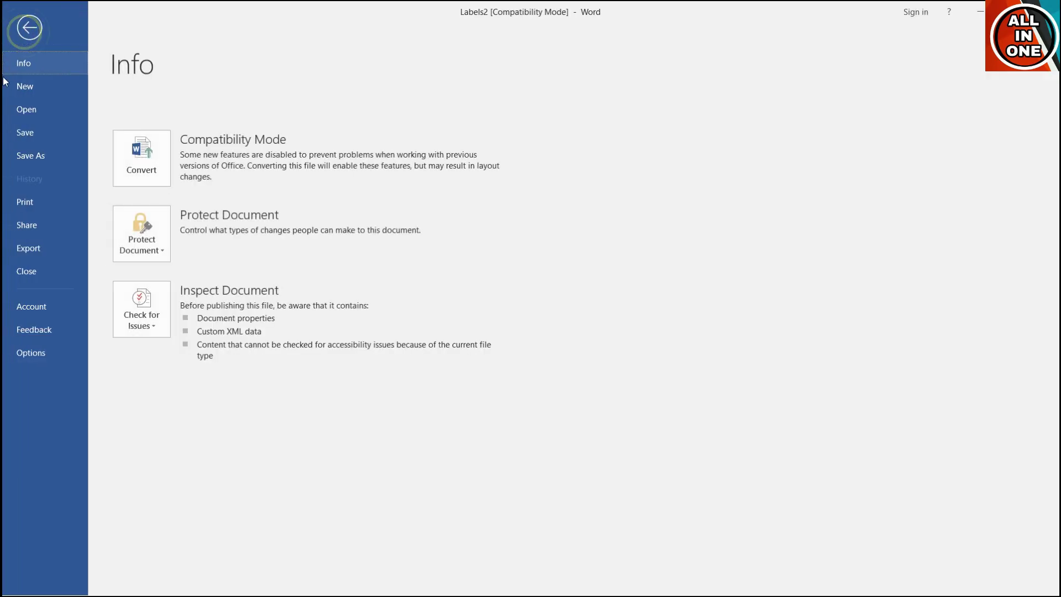
click(38, 204)
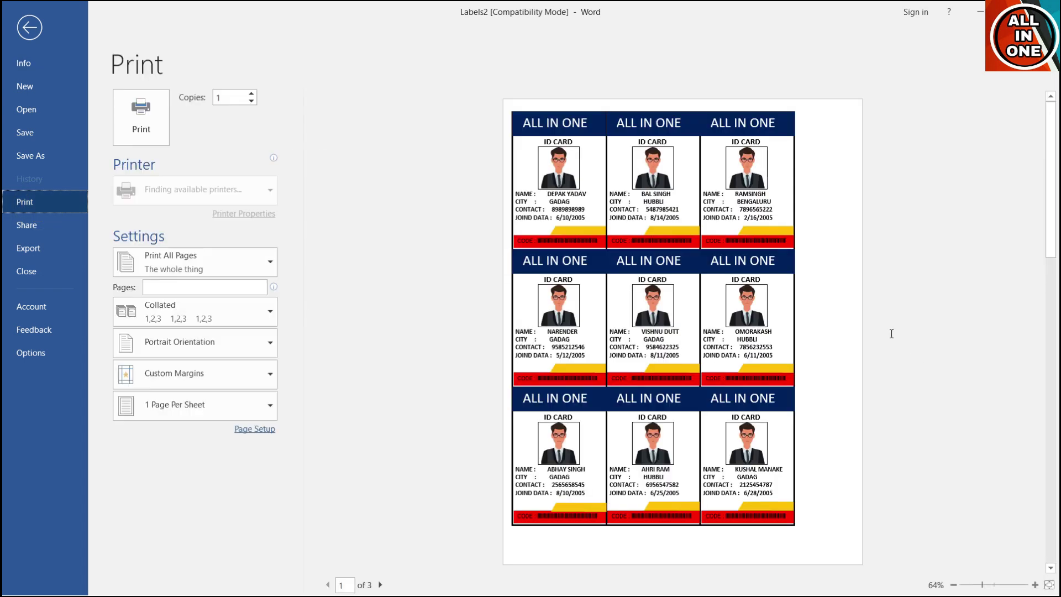